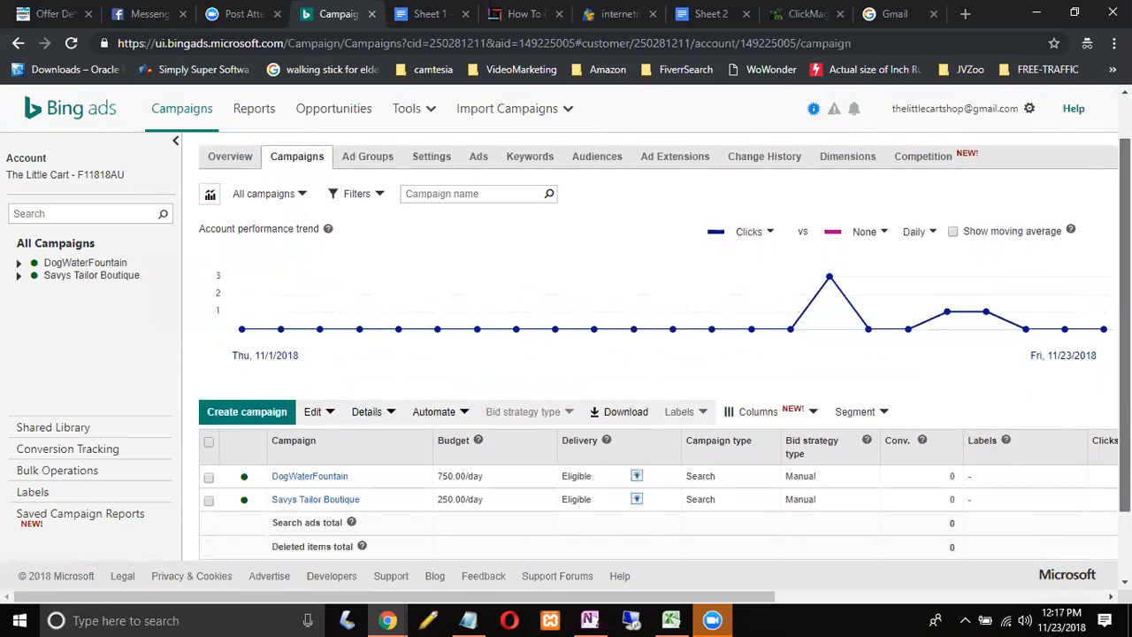
- Start a new campaign with the goal "Visits to my website"
{"action": "scroll", "coordinate": [658, 334], "scroll_direction": "down", "scroll_amount": 1}
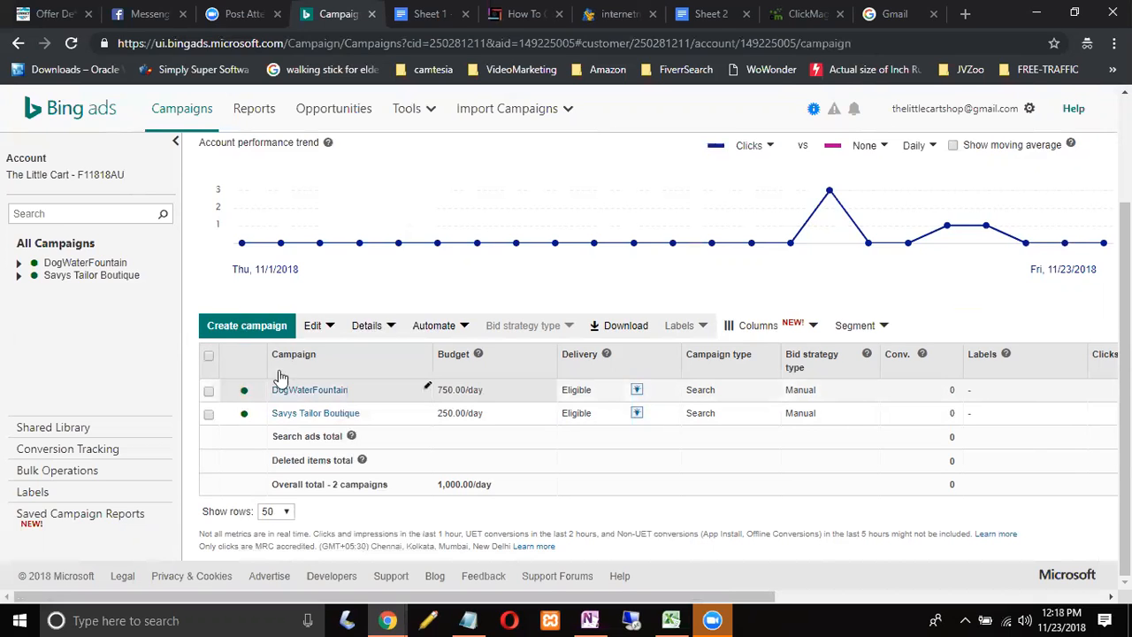
{"action": "left_click", "coordinate": [244, 334]}
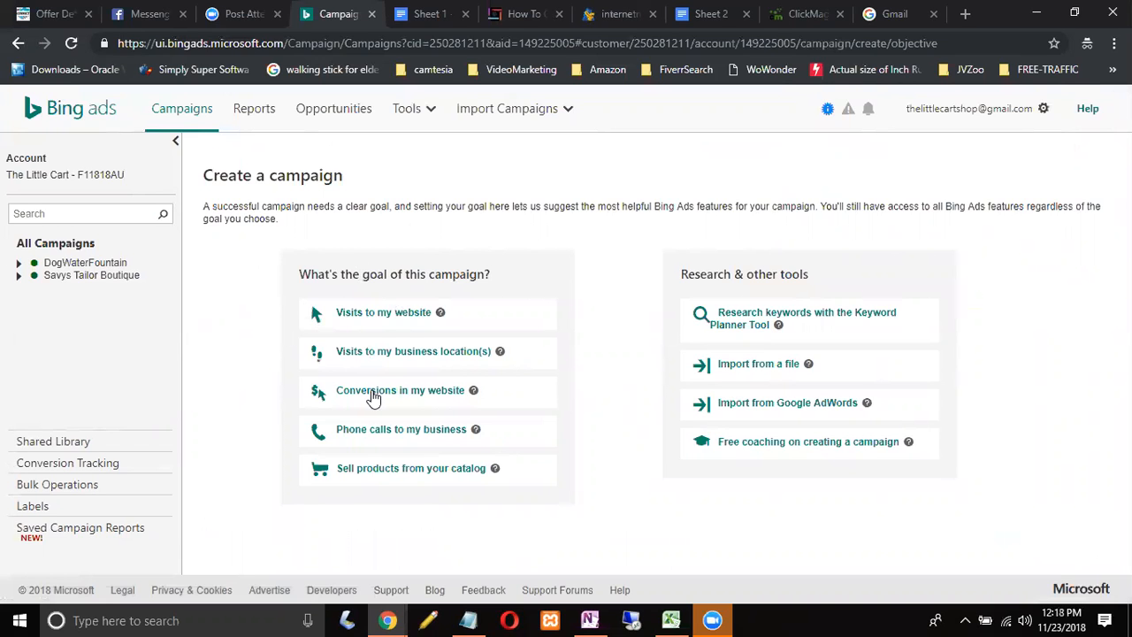
{"action": "left_click", "coordinate": [373, 322]}
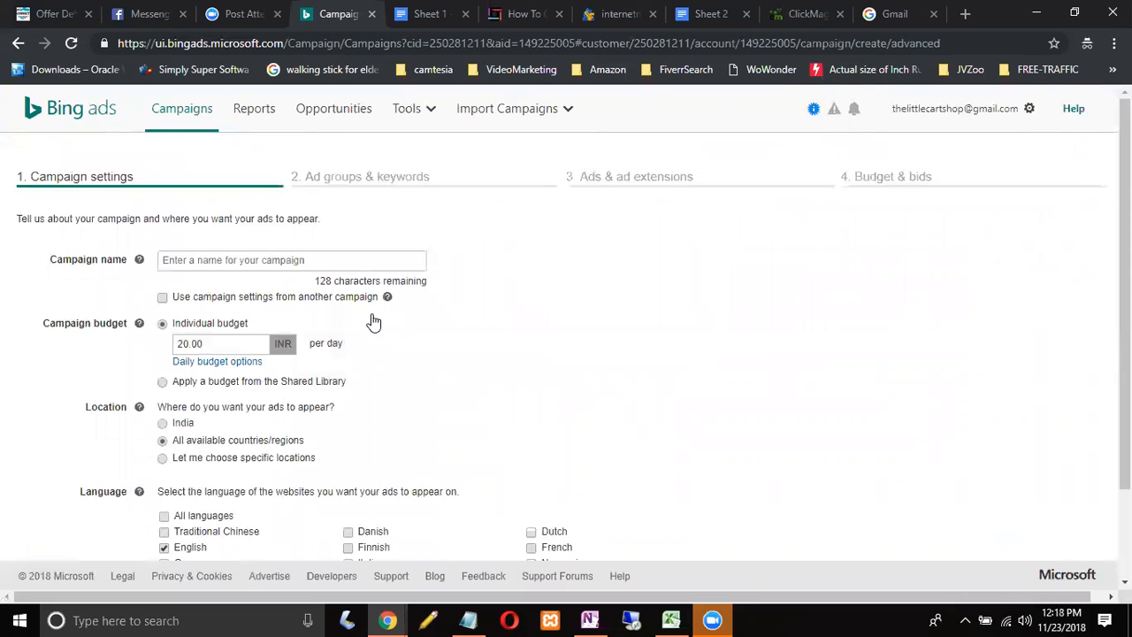
- Name the campaign [OfferNAMe][Country][23112018][35]
{"action": "left_click", "coordinate": [223, 256]}
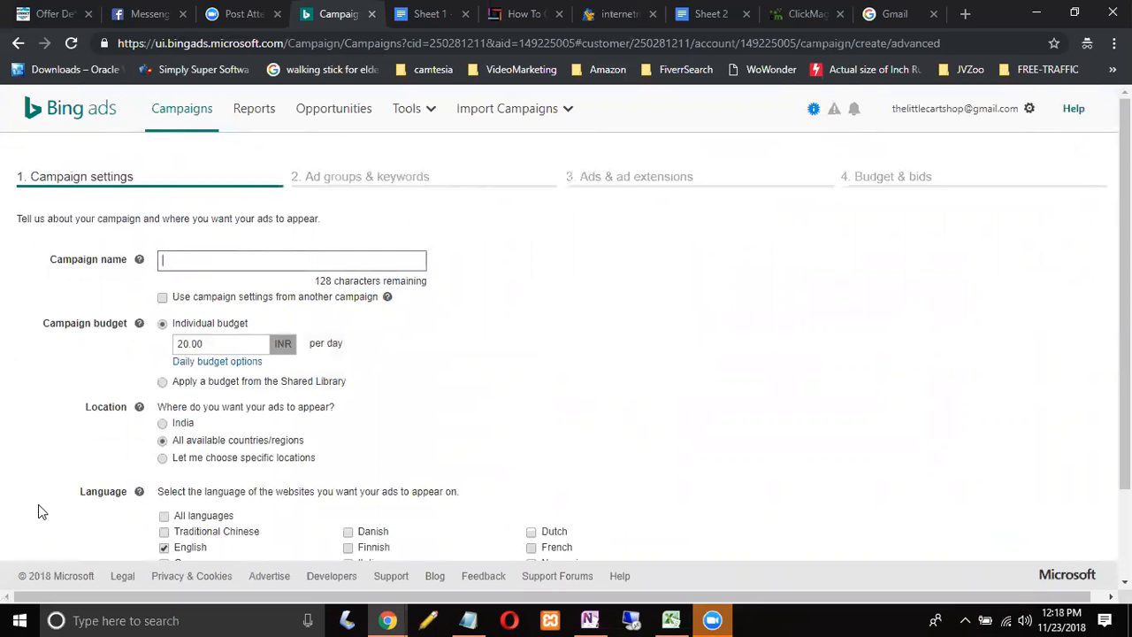
{"action": "scroll", "coordinate": [39, 506], "scroll_direction": "down", "scroll_amount": 2}
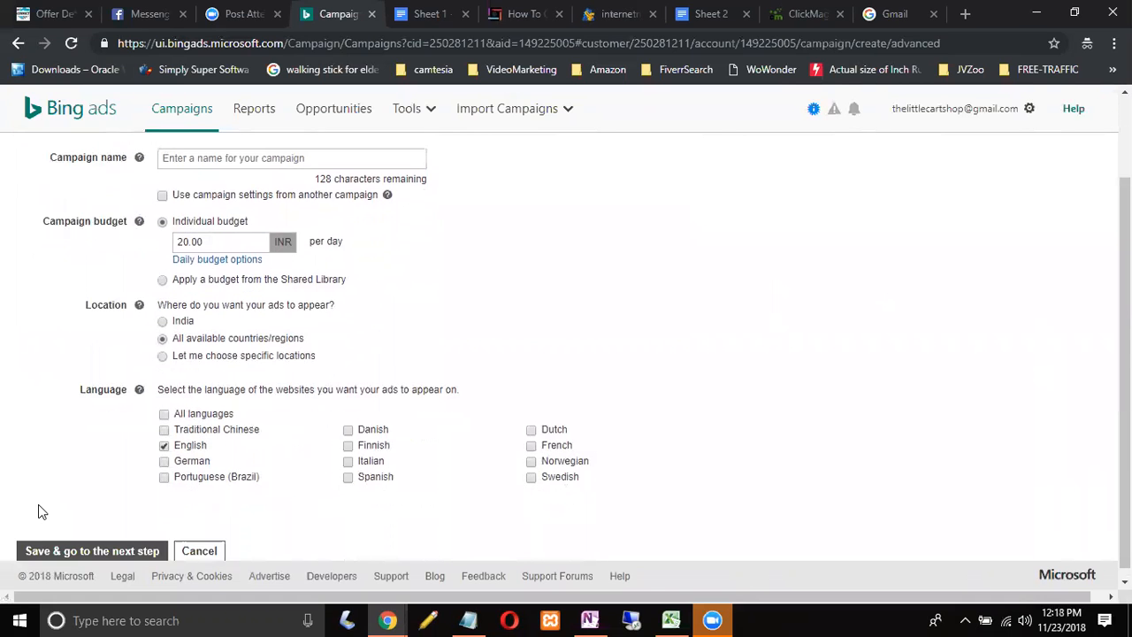
{"action": "scroll", "coordinate": [38, 504], "scroll_direction": "up", "scroll_amount": 2}
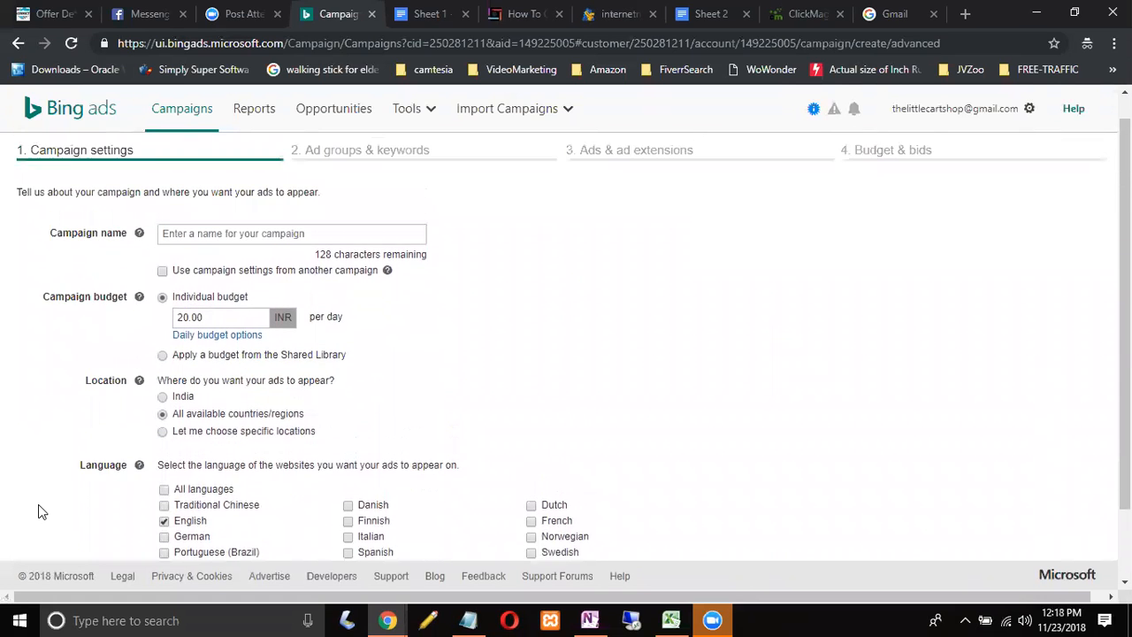
{"action": "left_click", "coordinate": [210, 256]}
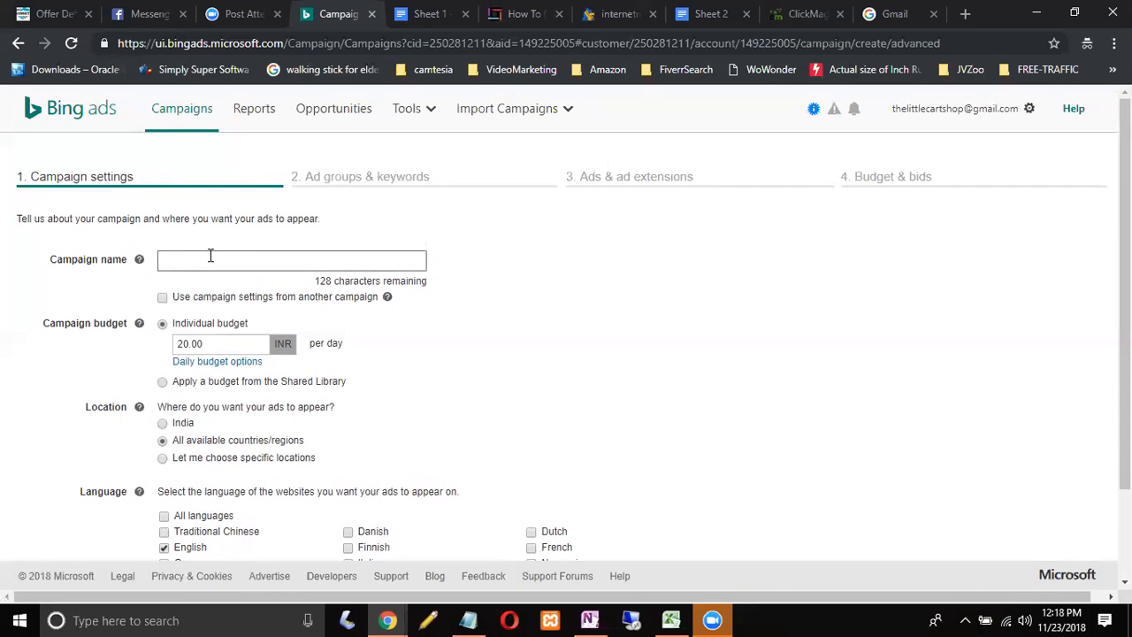
{"action": "type", "text": "b"}
{"action": "key", "text": "BackSpace"}
{"action": "type", "text": "[]"}
{"action": "type", "text": "OfferNAME"}
{"action": "key", "text": "Right"}
{"action": "type", "text": "[]"}
{"action": "key", "text": "Left"}
{"action": "type", "text": "Country"}
{"action": "type", "text": "[]"}
{"action": "type", "text": "23"}
{"action": "type", "text": "11"}
{"action": "type", "text": "2018"}
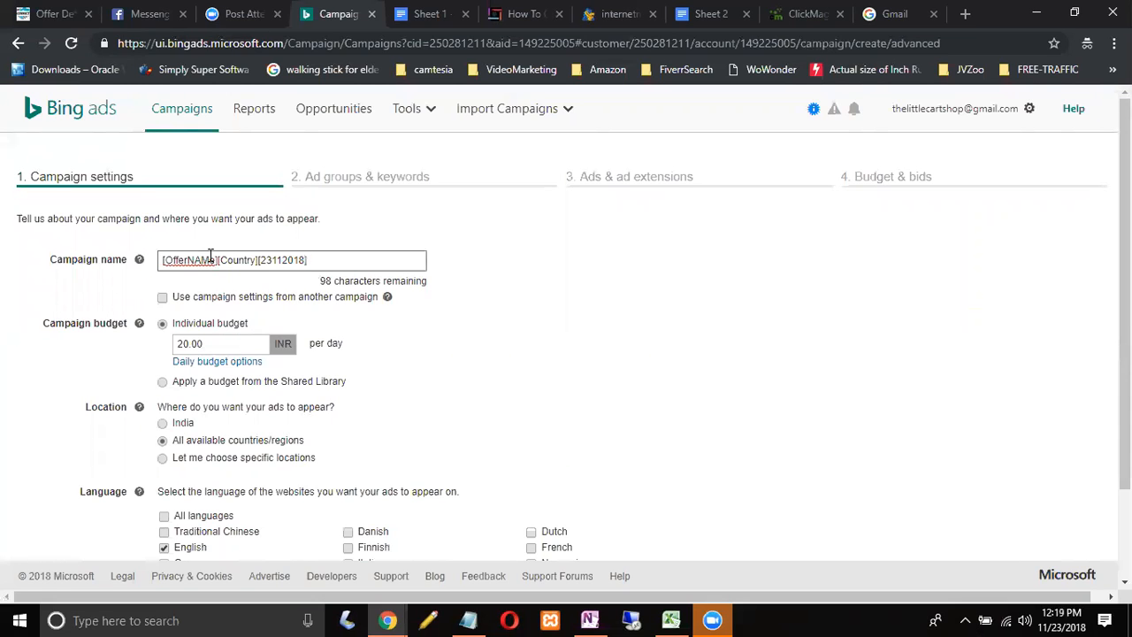
{"action": "type", "text": "[]35"}
- Copy the full campaign name and paste it below the existing text in the untitled Notepad document
{"action": "double_click", "coordinate": [240, 259]}
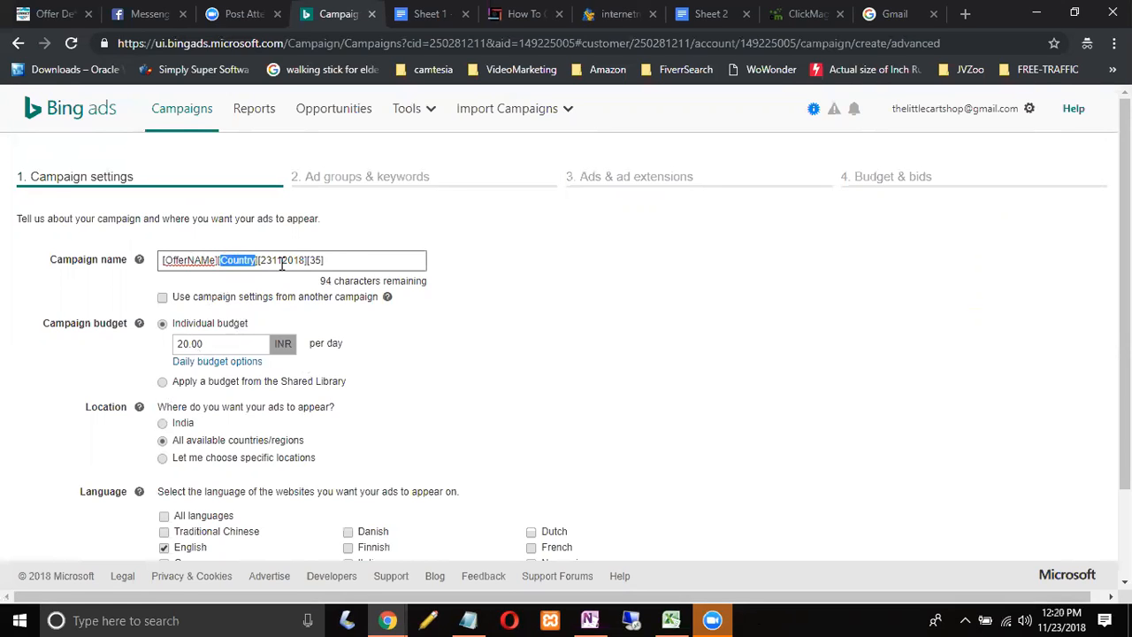
{"action": "left_click_drag", "start_coordinate": [334, 260], "coordinate": [262, 262]}
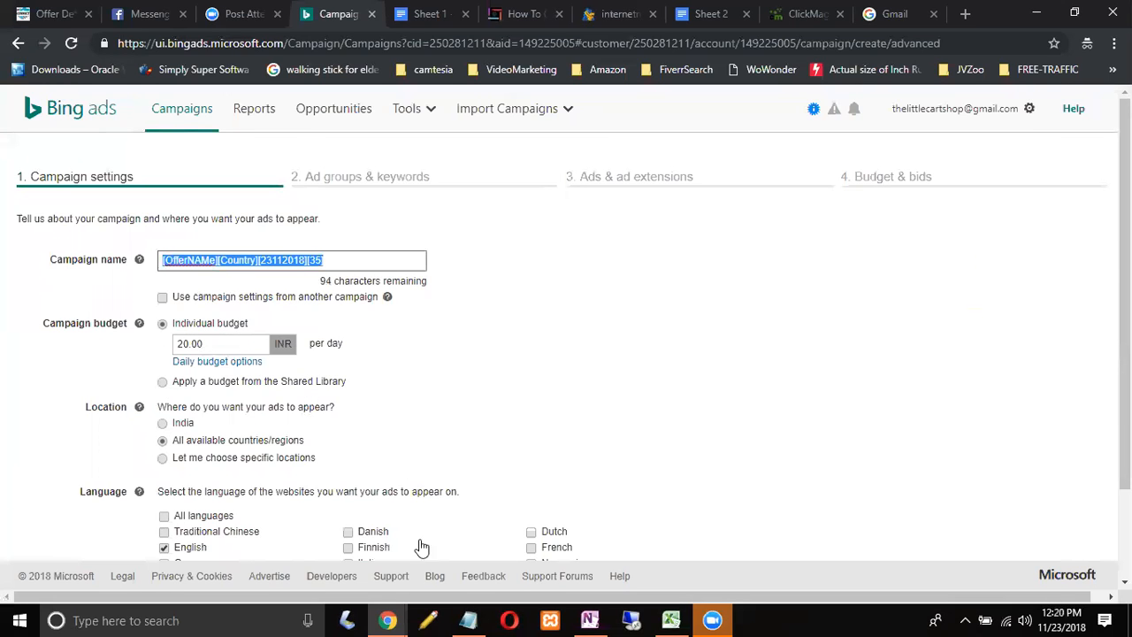
{"action": "left_click", "coordinate": [467, 619]}
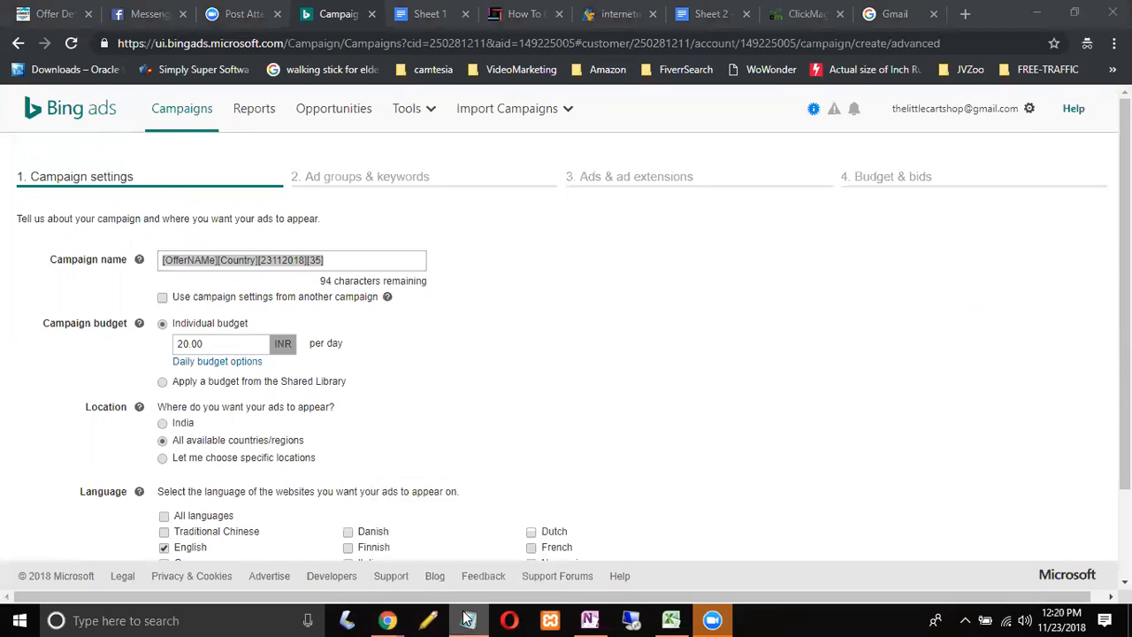
{"action": "right_click", "coordinate": [468, 620]}
{"action": "left_click", "coordinate": [415, 532]}
{"action": "left_click", "coordinate": [1090, 25]}
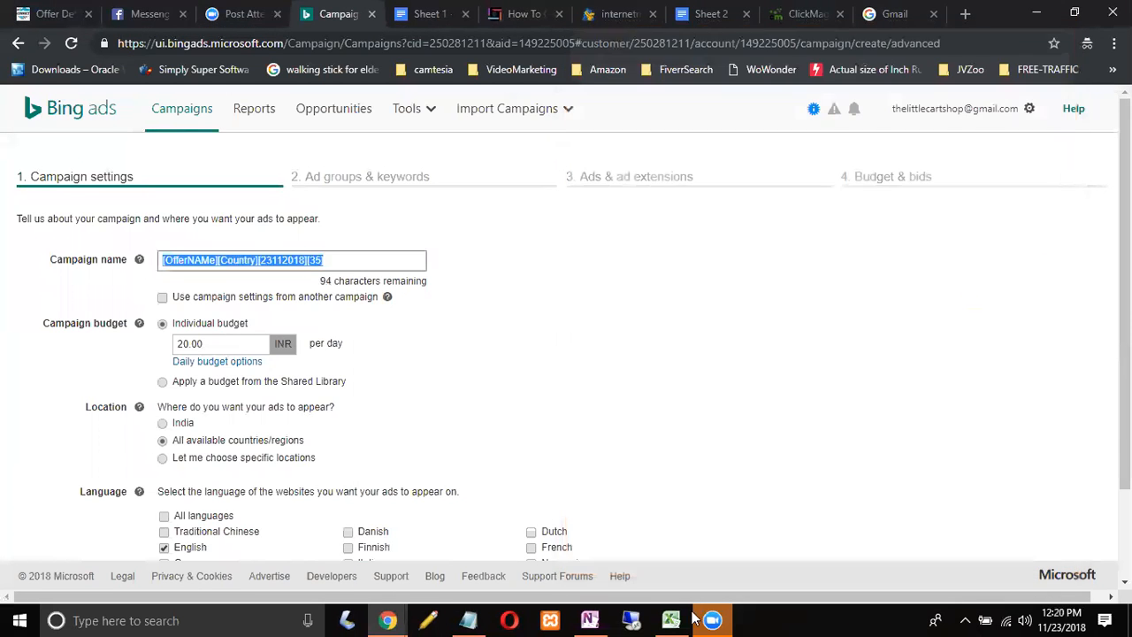
{"action": "left_click", "coordinate": [468, 619]}
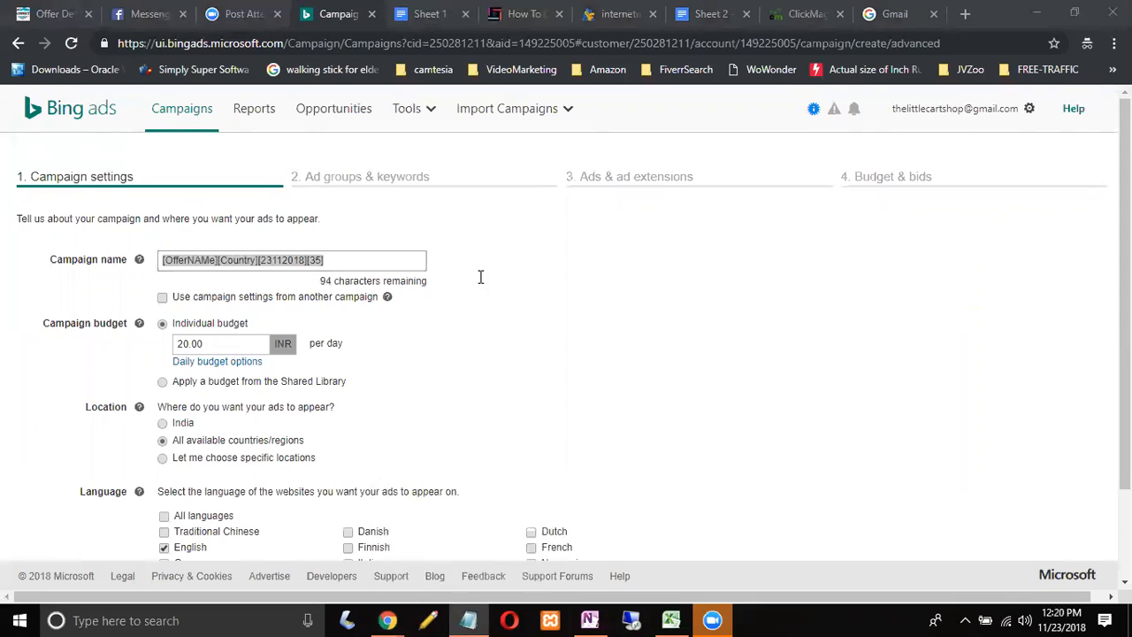
{"action": "mouse_move", "coordinate": [1124, 314]}
{"action": "left_mouse_down"}
{"action": "mouse_move", "coordinate": [1116, 550]}
{"action": "mouse_move", "coordinate": [1076, 559]}
{"action": "left_mouse_up"}
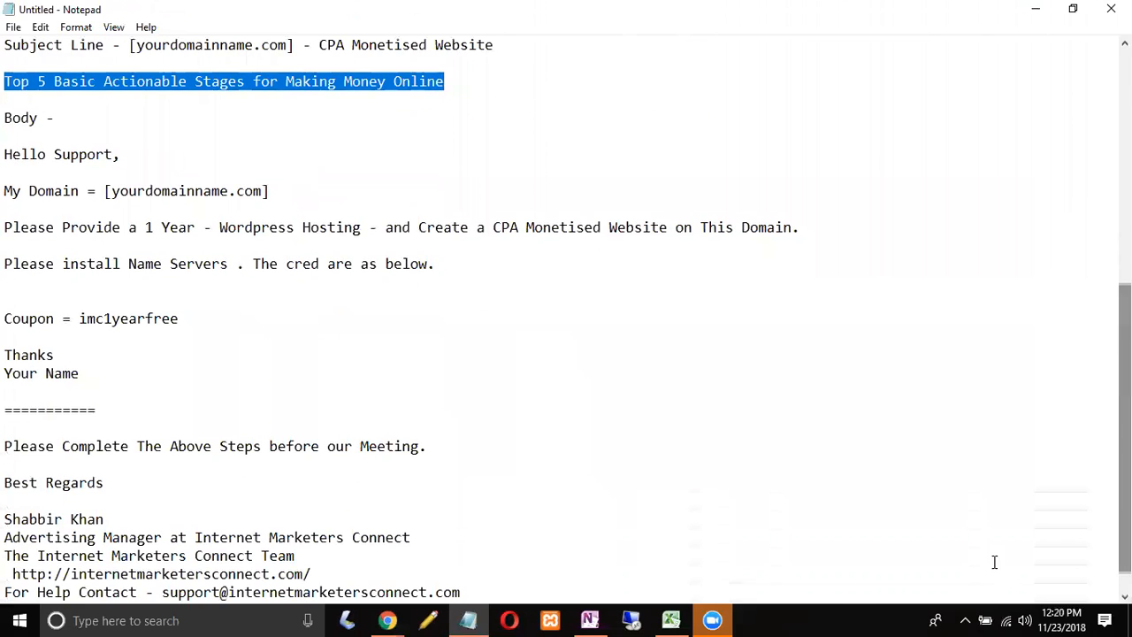
{"action": "left_click", "coordinate": [493, 589]}
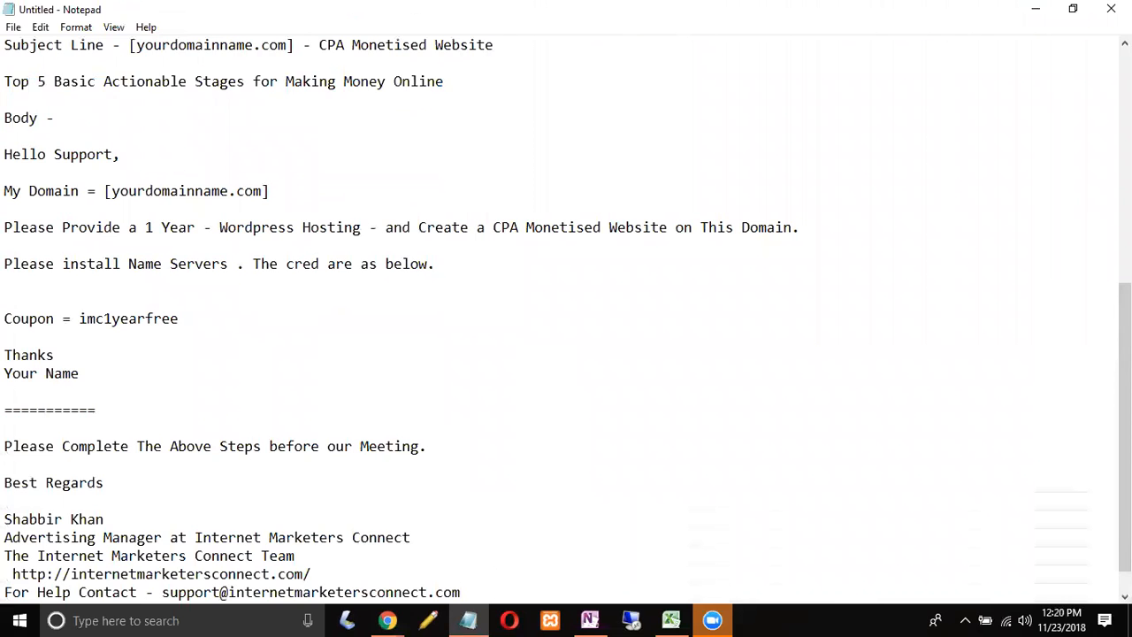
{"action": "key", "text": "Return"}
{"action": "key", "text": "Return"}
{"action": "key", "text": "Return"}
{"action": "key", "text": "Return"}
{"action": "type", "text": "[OfferNAMe][Country][23112018][35]"}
- Add the heading "Bing Ads naming convention." above the pasted campaign name in the notes
{"action": "left_click", "coordinate": [340, 558]}
{"action": "type", "text": "Bin"}
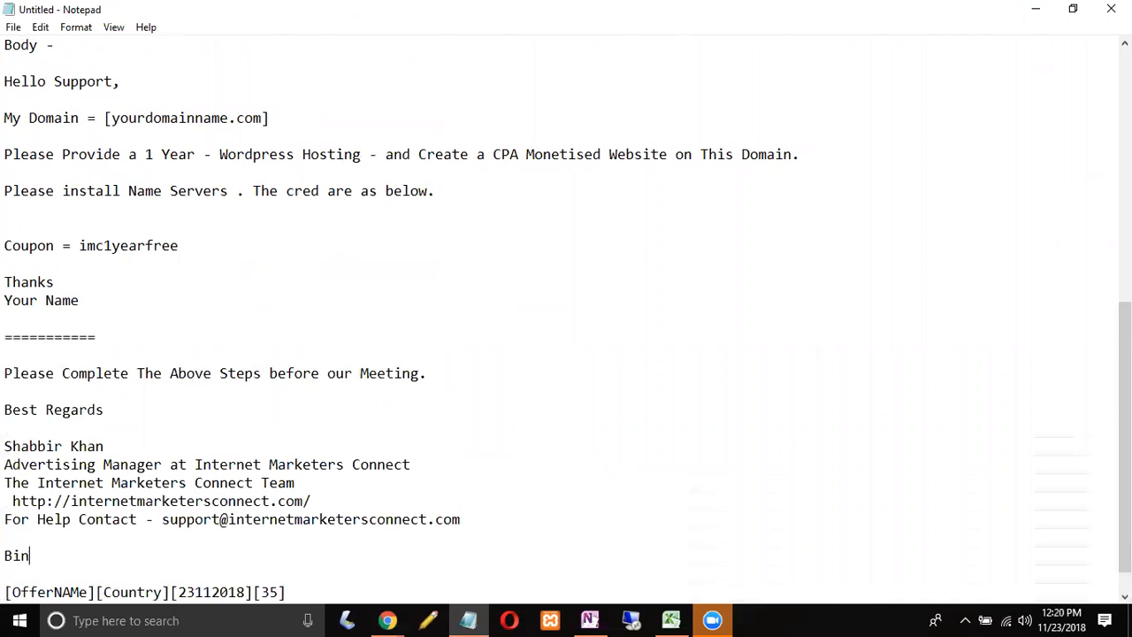
{"action": "type", "text": "g Ads naming "}
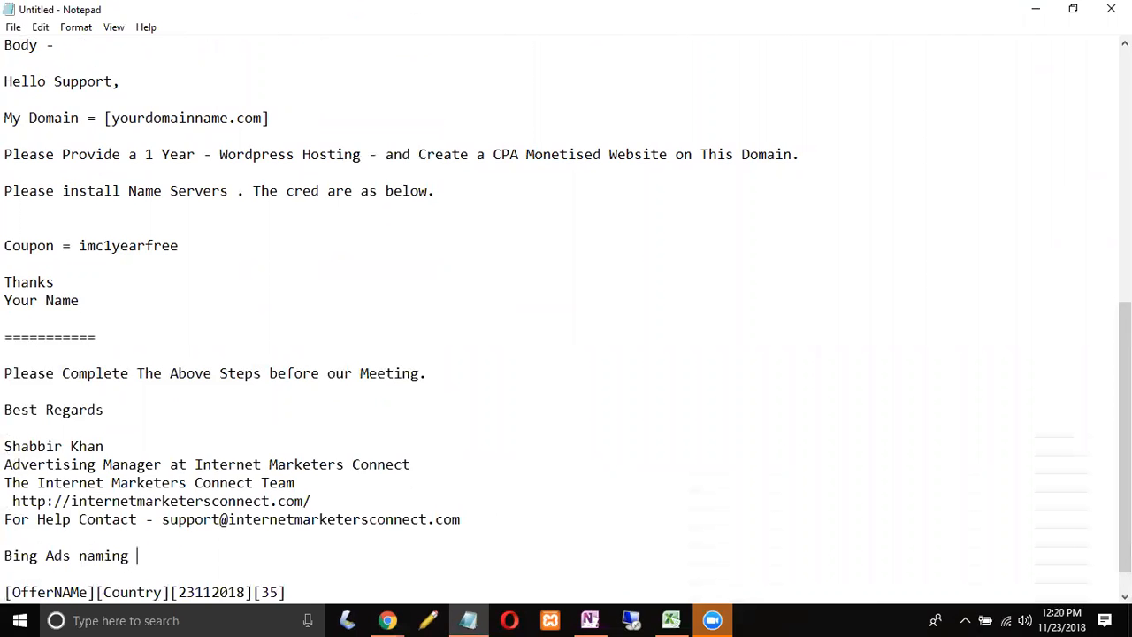
{"action": "type", "text": "convention."}
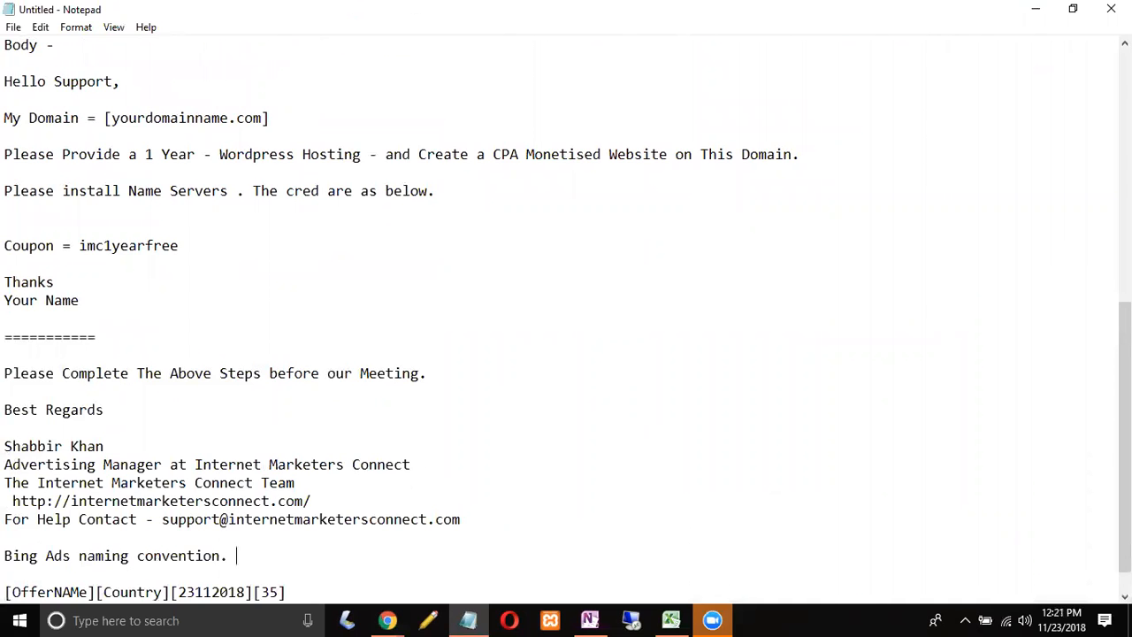
- Save the notes as Bin.txt on the Desktop and return to the campaign settings in the browser
{"action": "left_click", "coordinate": [13, 28]}
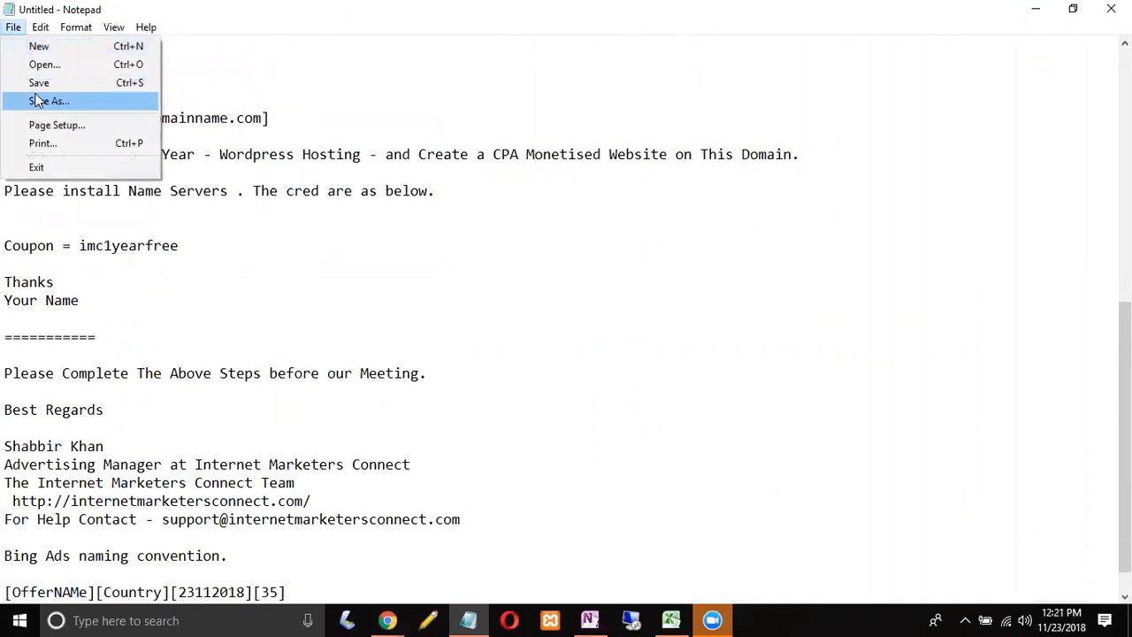
{"action": "left_click", "coordinate": [48, 100]}
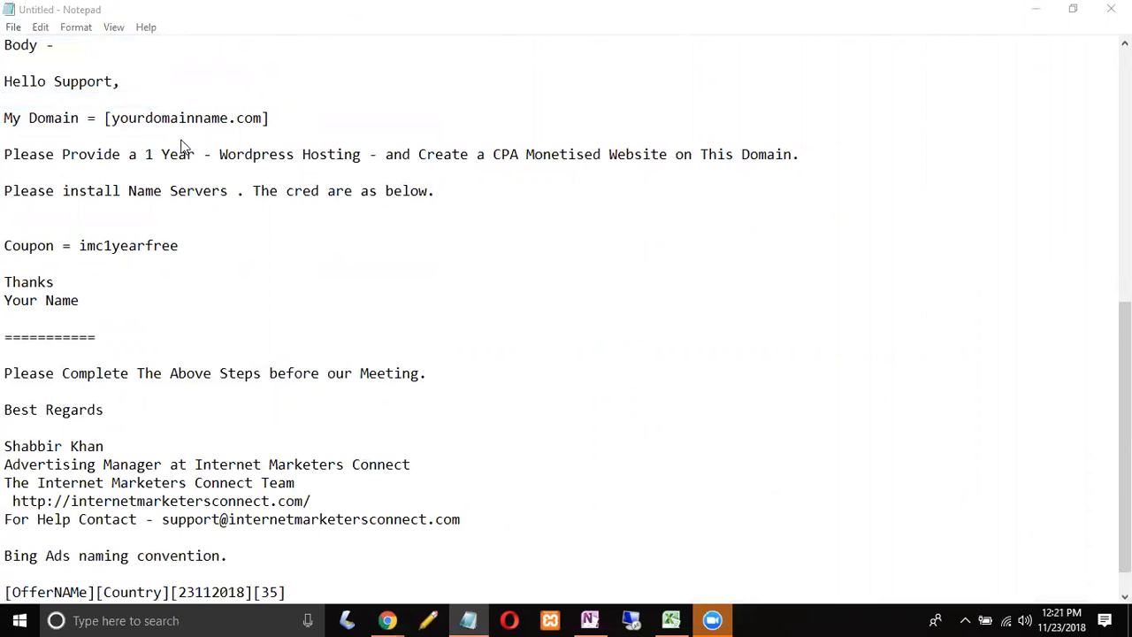
{"action": "left_click_drag", "start_coordinate": [116, 350], "coordinate": [128, 351]}
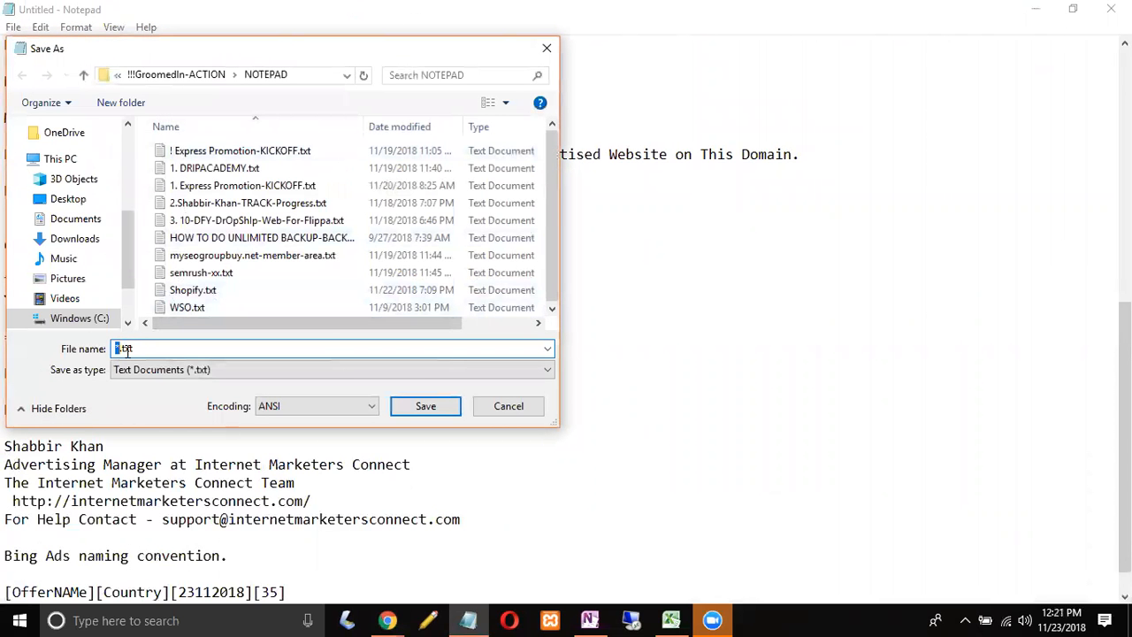
{"action": "type", "text": "Bin"}
{"action": "left_click", "coordinate": [51, 159]}
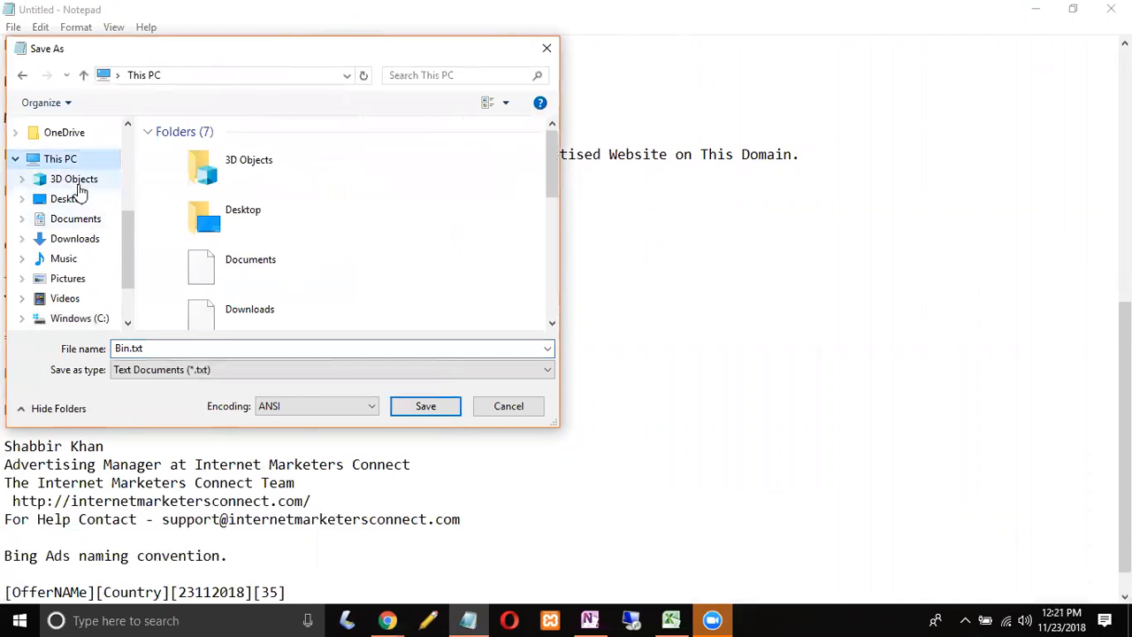
{"action": "left_click", "coordinate": [70, 202]}
{"action": "left_click", "coordinate": [443, 412]}
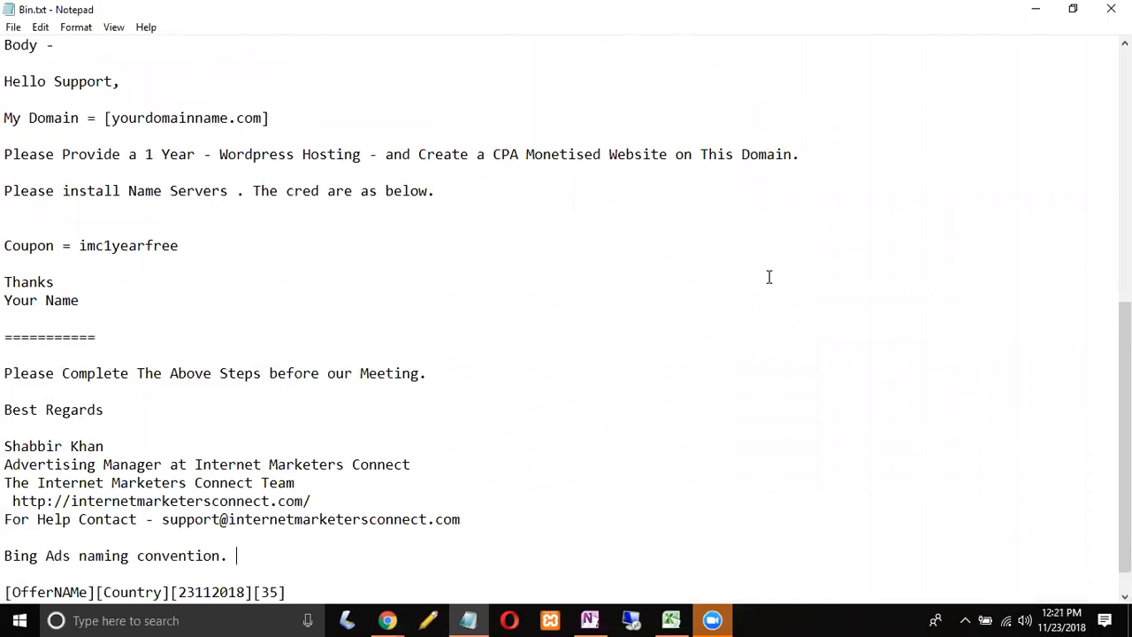
{"action": "left_click", "coordinate": [1072, 9]}
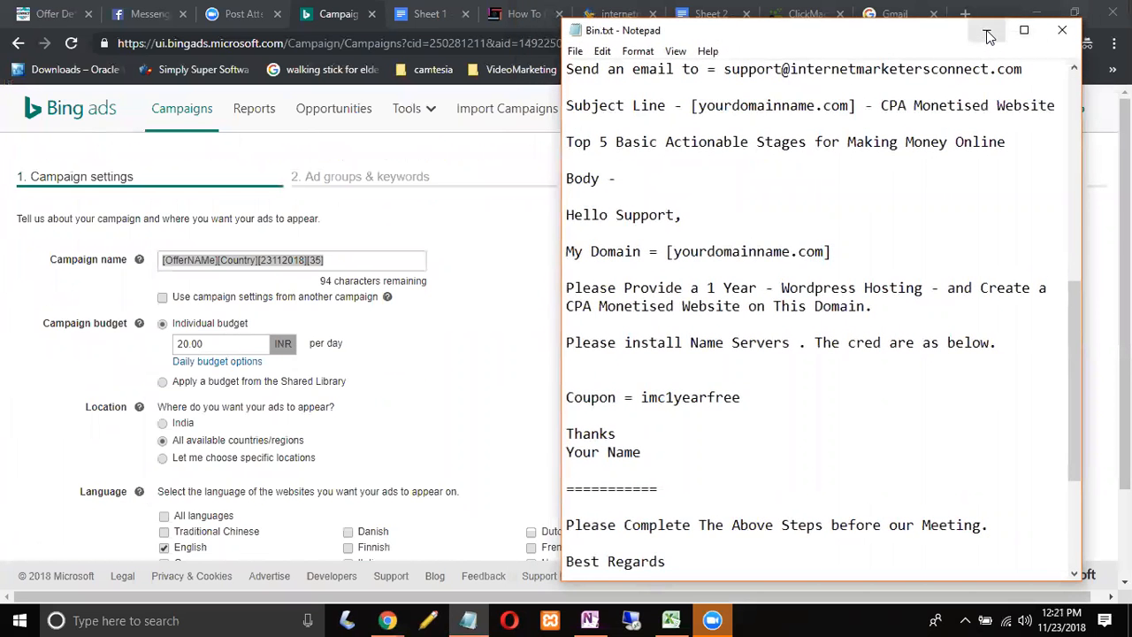
{"action": "left_click", "coordinate": [988, 36]}
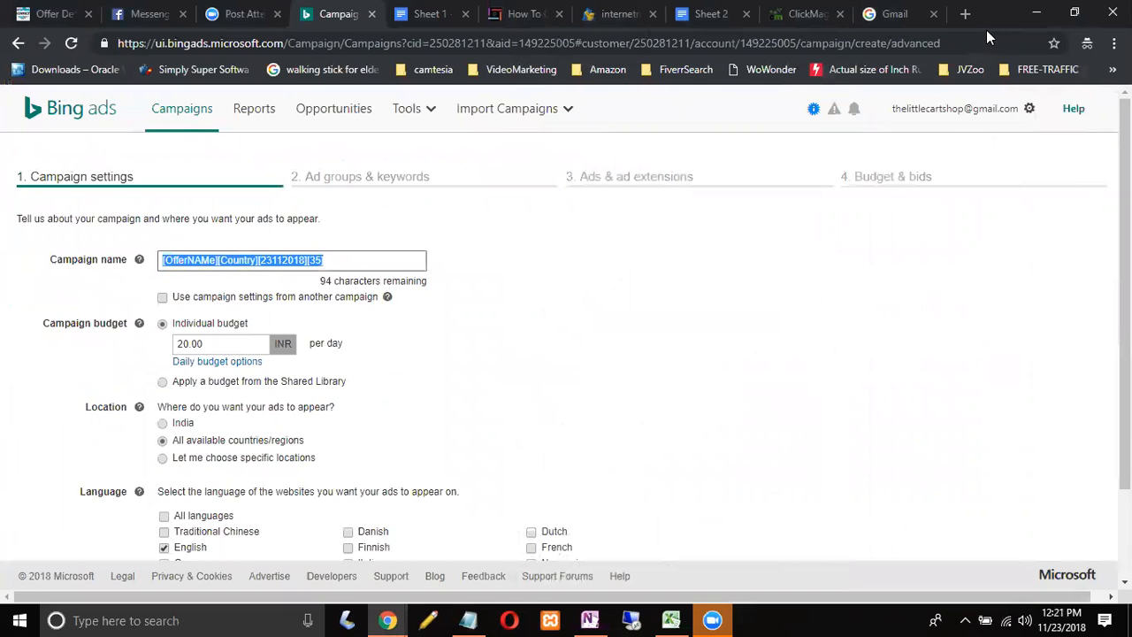
- Choose specific locations for the campaign, search for United States, and target the whole country
{"action": "left_click", "coordinate": [30, 386]}
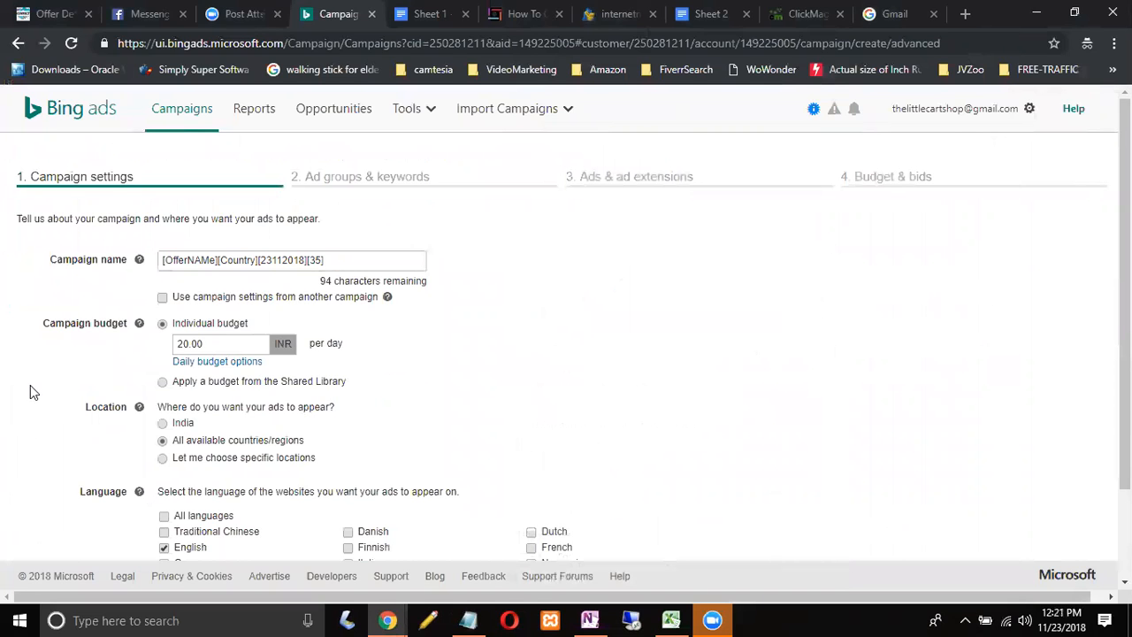
{"action": "left_click", "coordinate": [162, 459]}
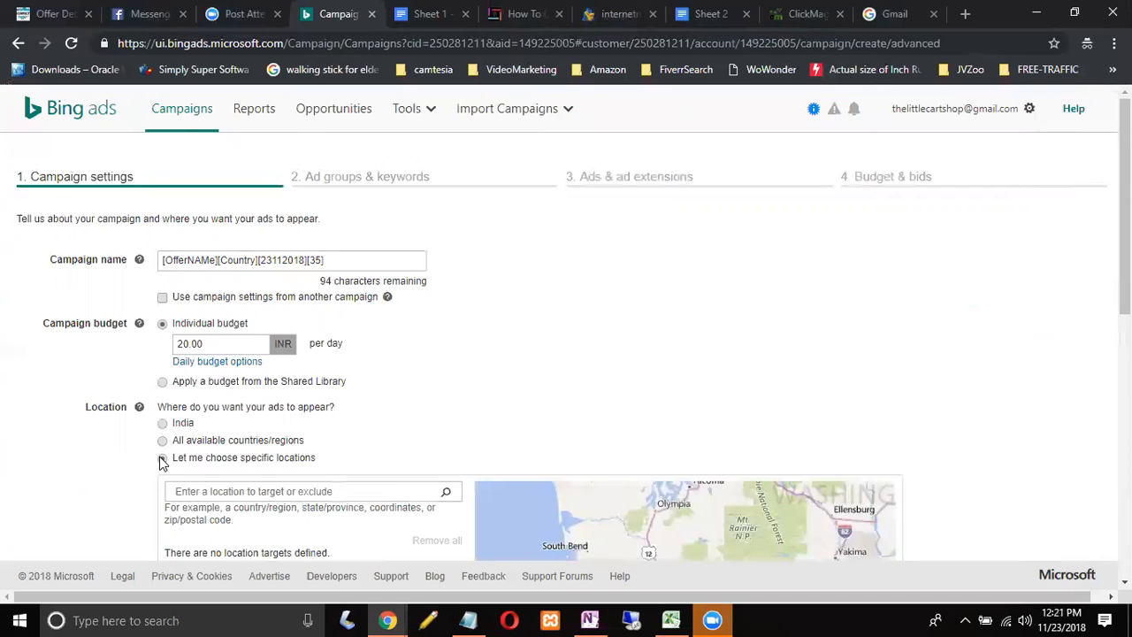
{"action": "left_click", "coordinate": [235, 491]}
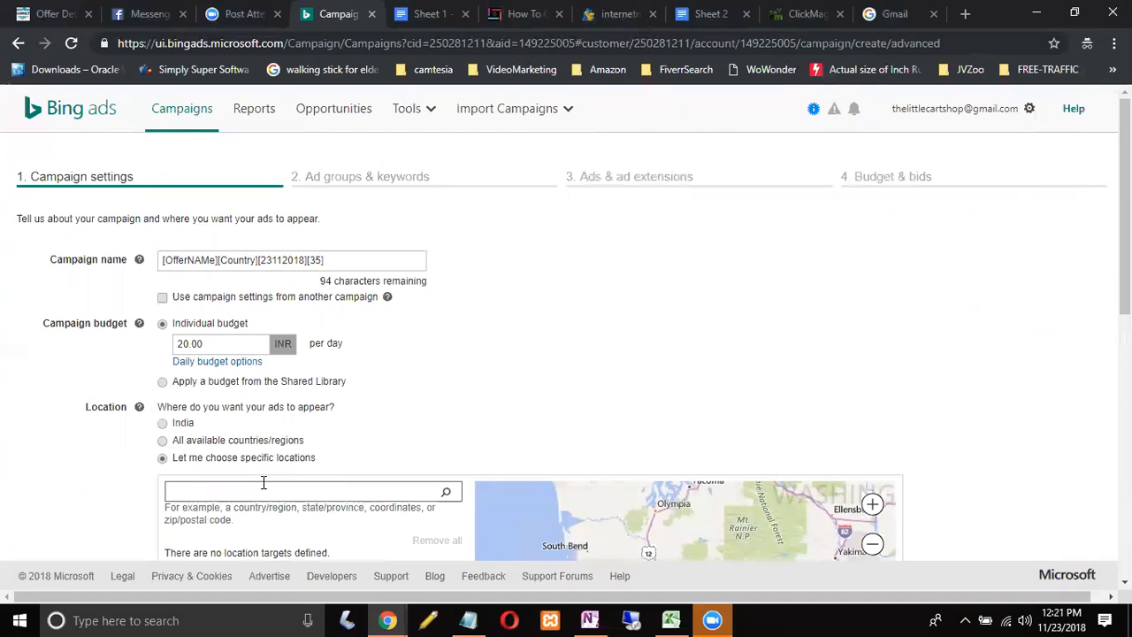
{"action": "type", "text": "United States"}
{"action": "key", "text": "BackSpace"}
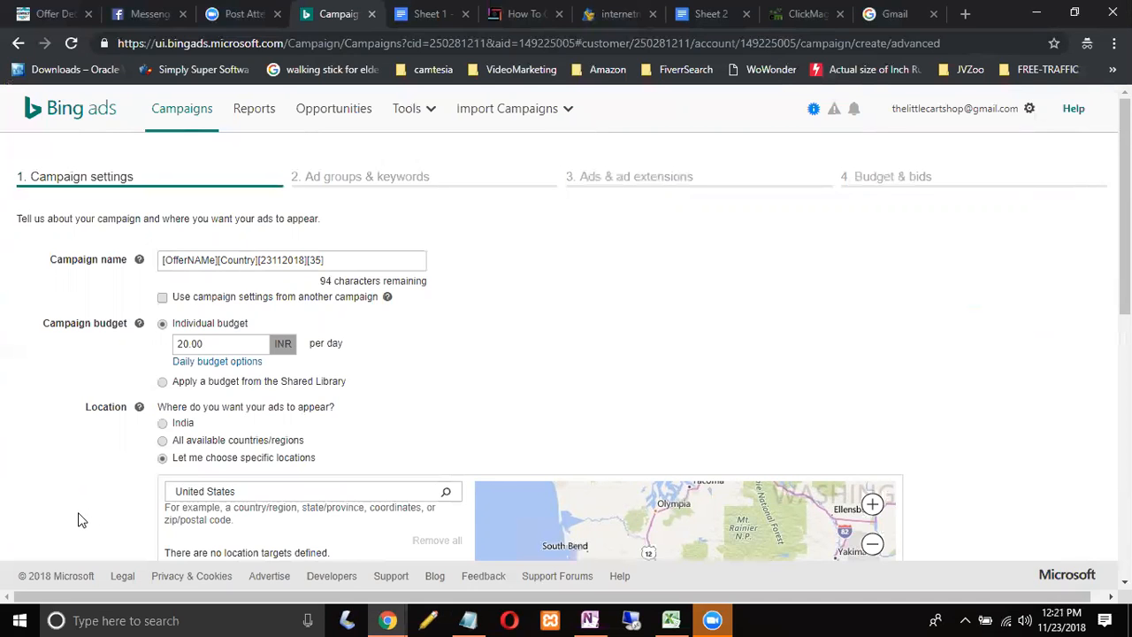
{"action": "scroll", "coordinate": [78, 520], "scroll_direction": "down", "scroll_amount": 2}
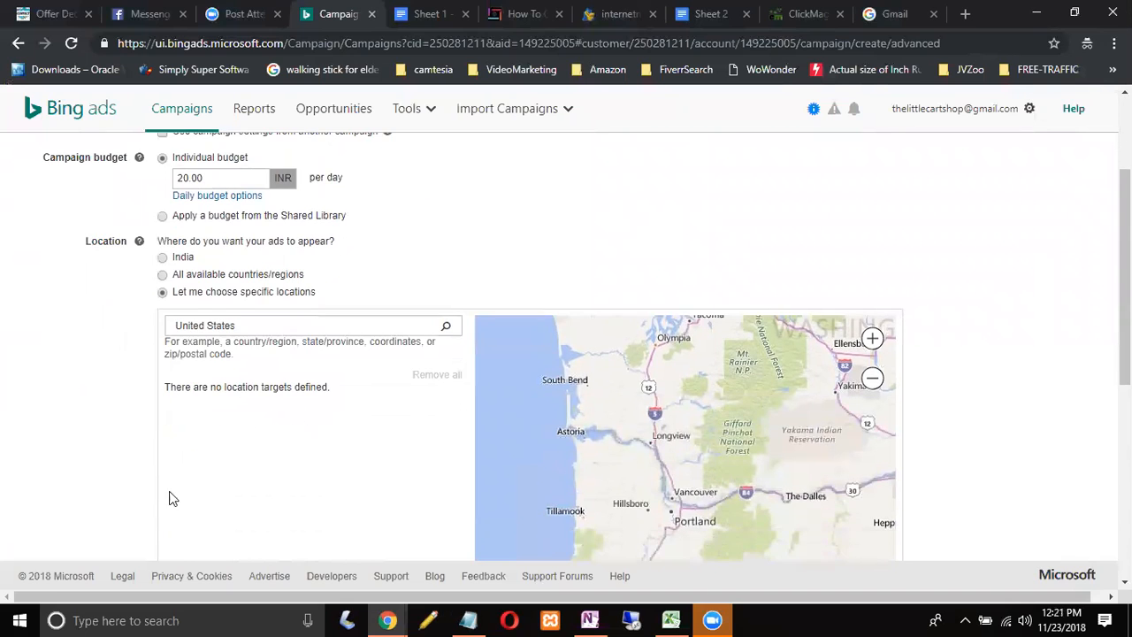
{"action": "left_click", "coordinate": [446, 327]}
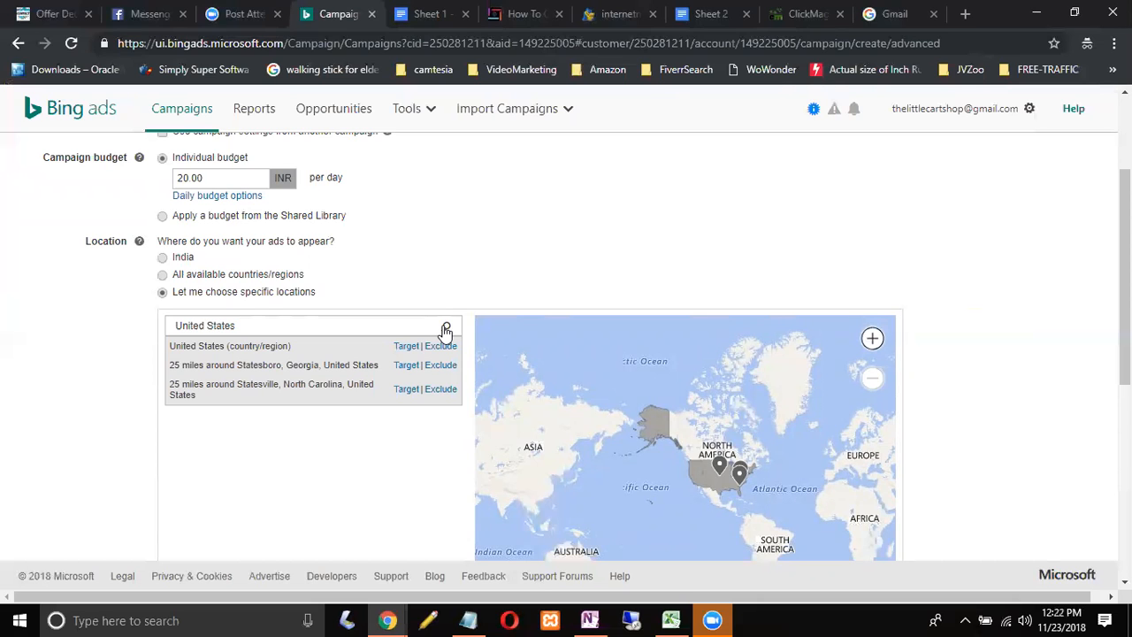
{"action": "left_click", "coordinate": [228, 327]}
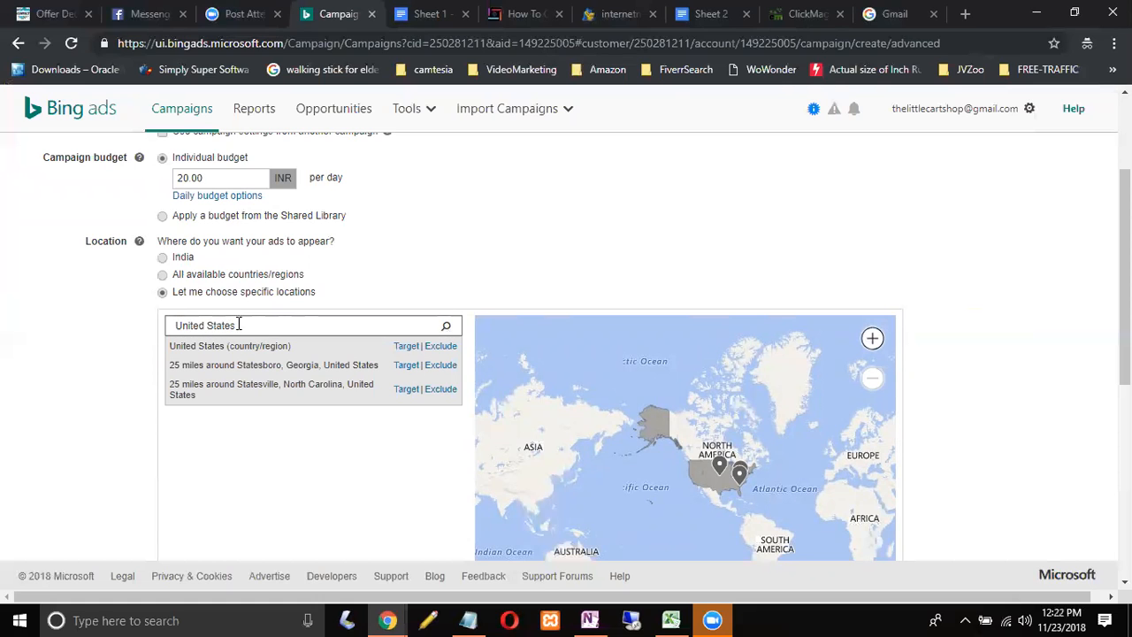
{"action": "left_click", "coordinate": [405, 346]}
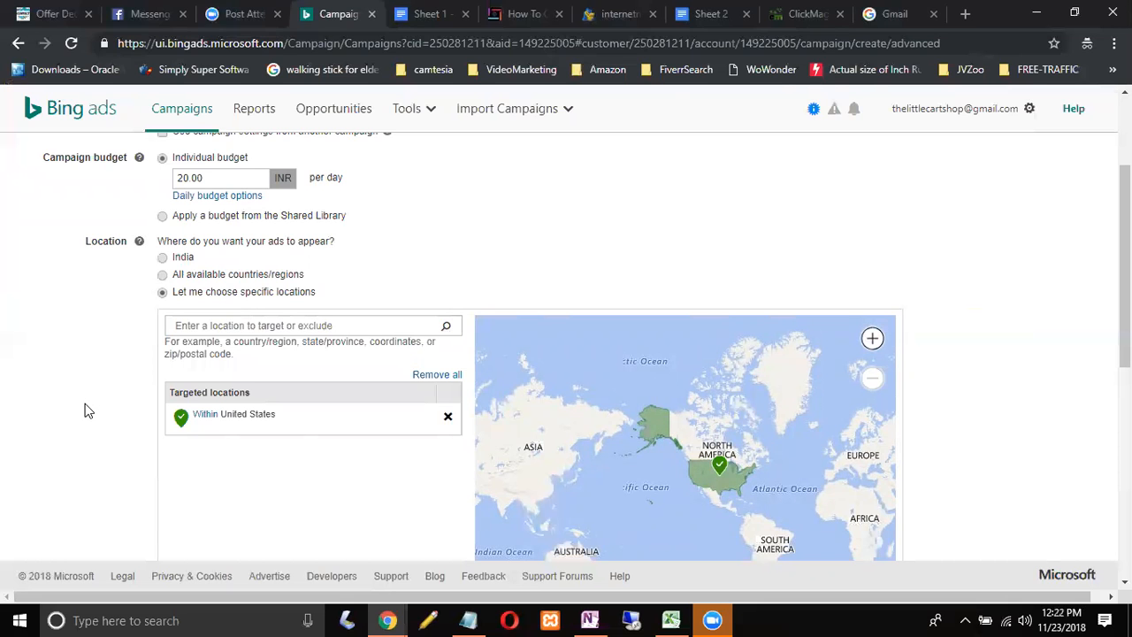
{"action": "scroll", "coordinate": [87, 409], "scroll_direction": "down", "scroll_amount": 3}
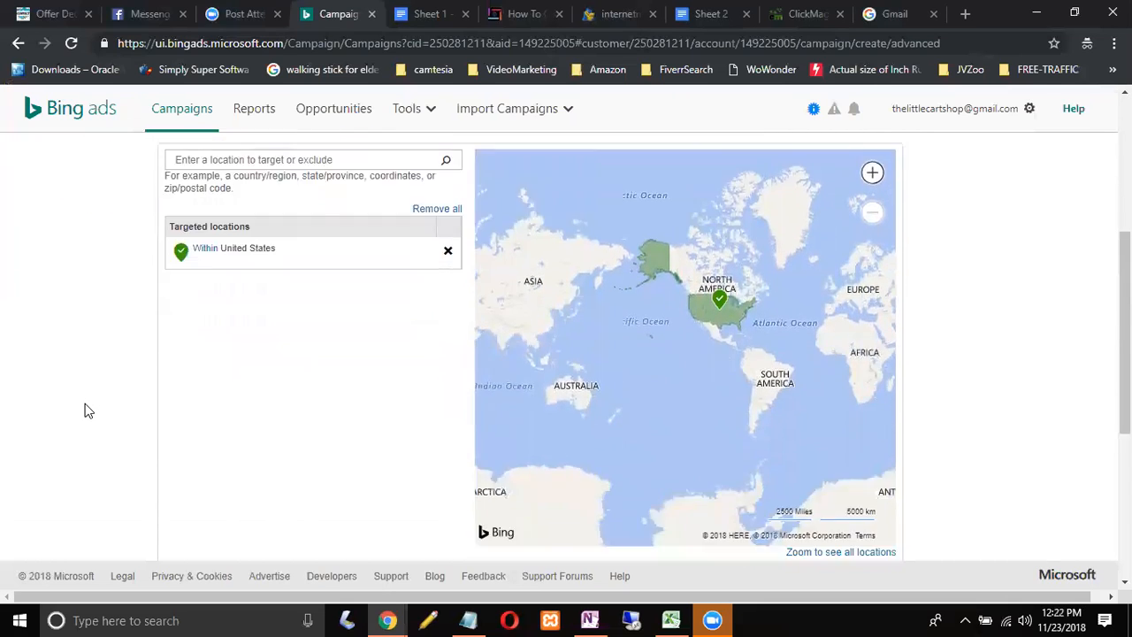
{"action": "scroll", "coordinate": [87, 409], "scroll_direction": "down", "scroll_amount": 2}
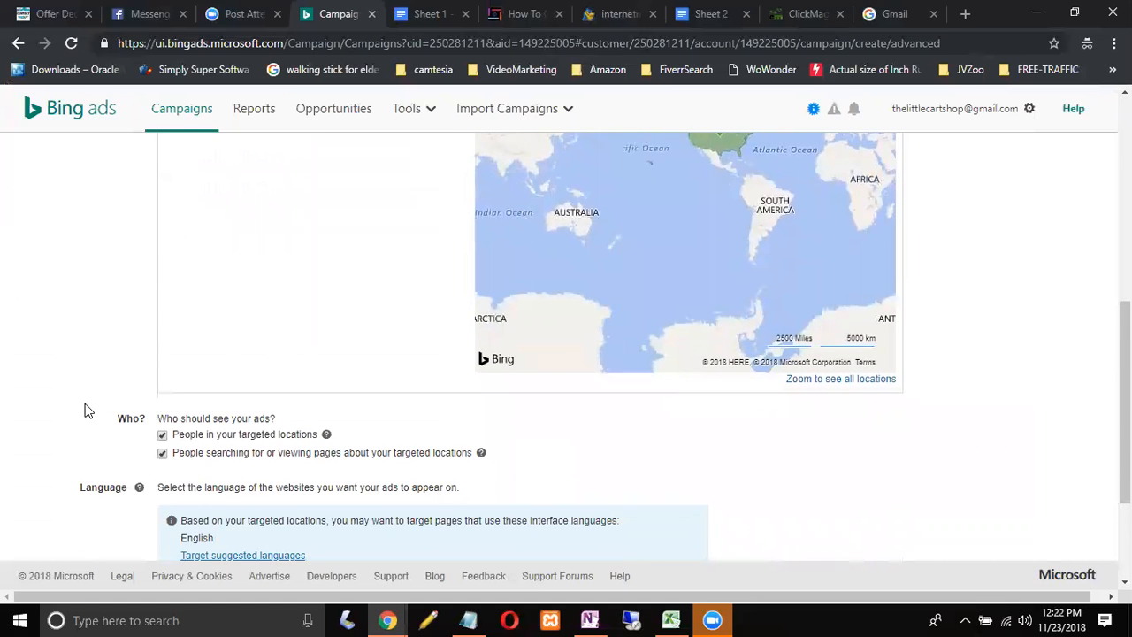
- Limit the ad audience to people in the targeted locations by excluding people searching for or viewing pages about those locations
{"action": "left_click", "coordinate": [162, 361]}
{"action": "left_click", "coordinate": [162, 361]}
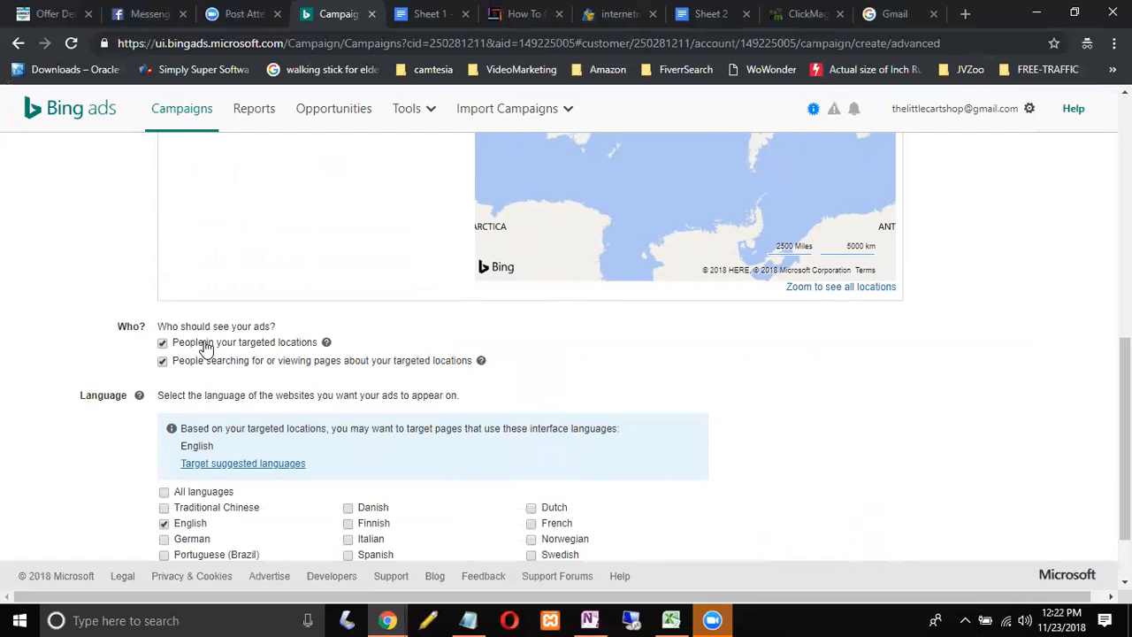
{"action": "left_click_drag", "start_coordinate": [272, 348], "coordinate": [293, 347]}
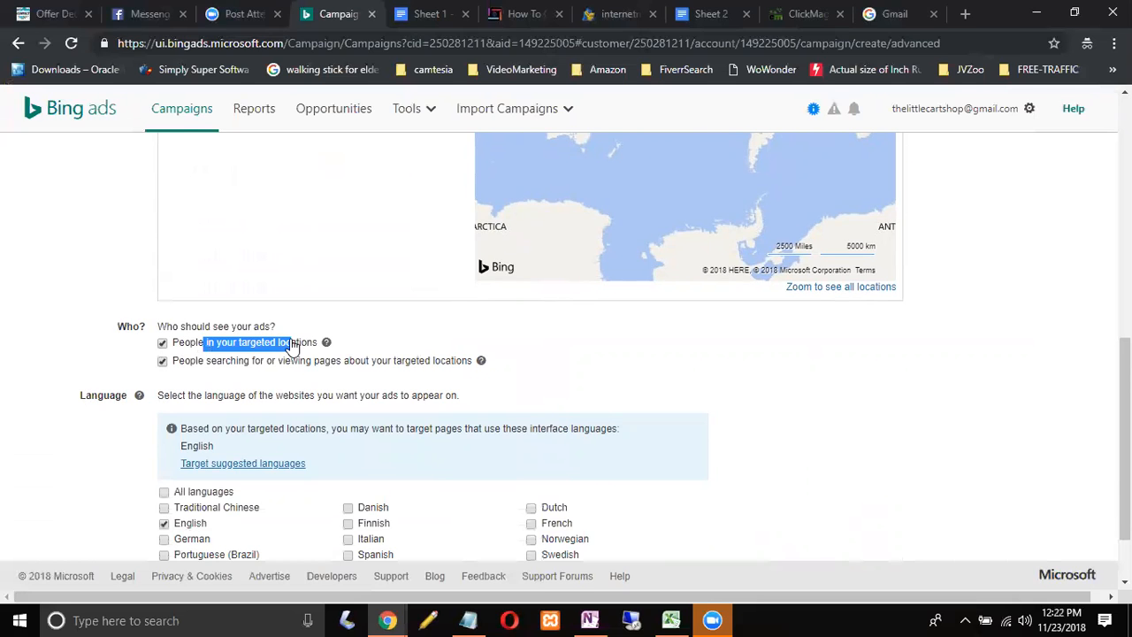
{"action": "left_click", "coordinate": [161, 366]}
{"action": "left_click", "coordinate": [161, 369]}
{"action": "scroll", "coordinate": [75, 510], "scroll_direction": "down", "scroll_amount": 1}
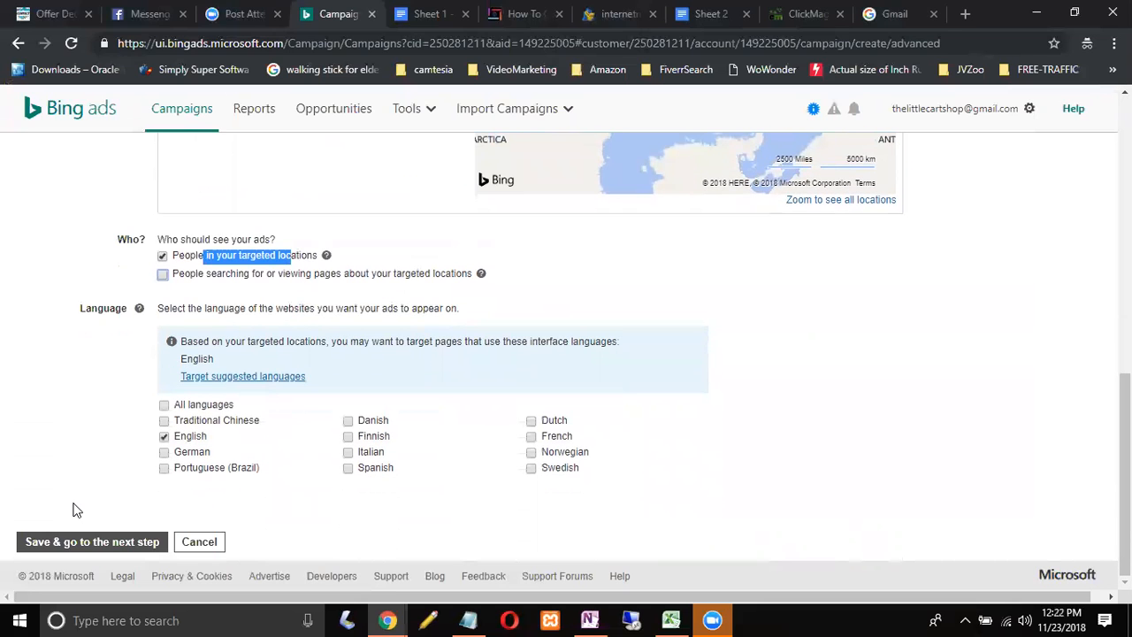
- Review the language selection, keep English, and save the campaign settings to continue to ad groups and keywords
{"action": "triple_click", "coordinate": [444, 342]}
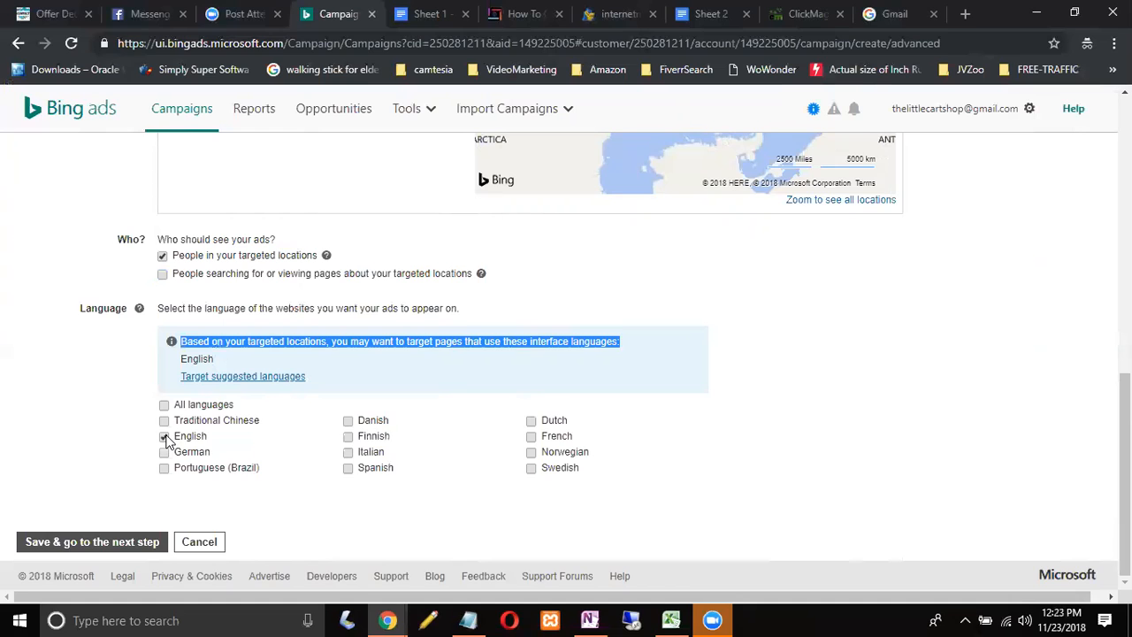
{"action": "left_click", "coordinate": [91, 452]}
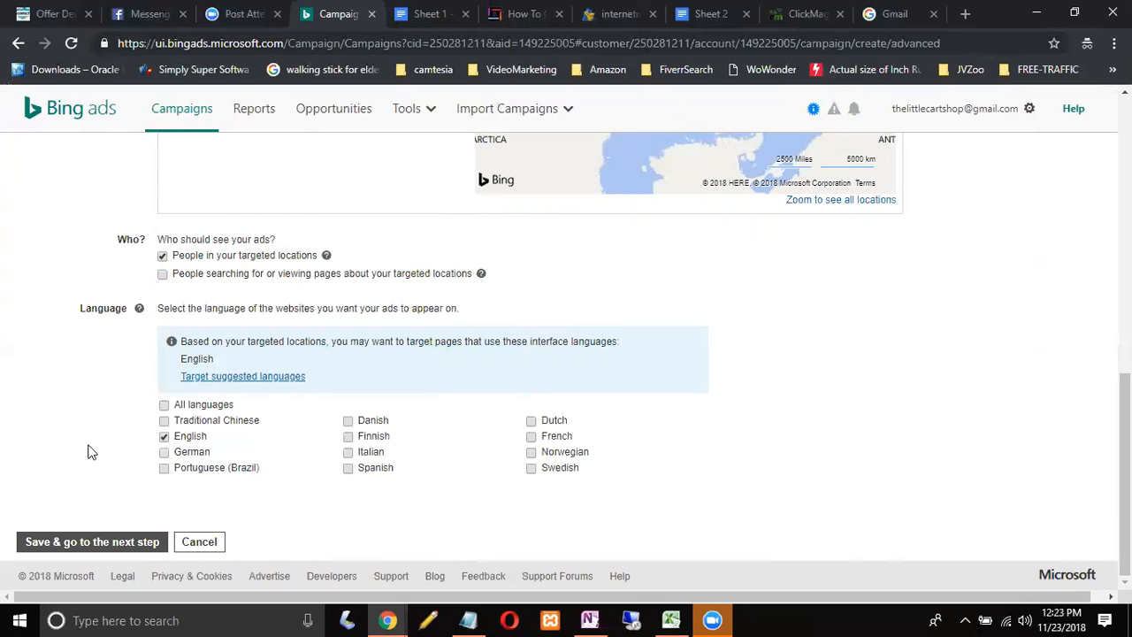
{"action": "left_click", "coordinate": [87, 545]}
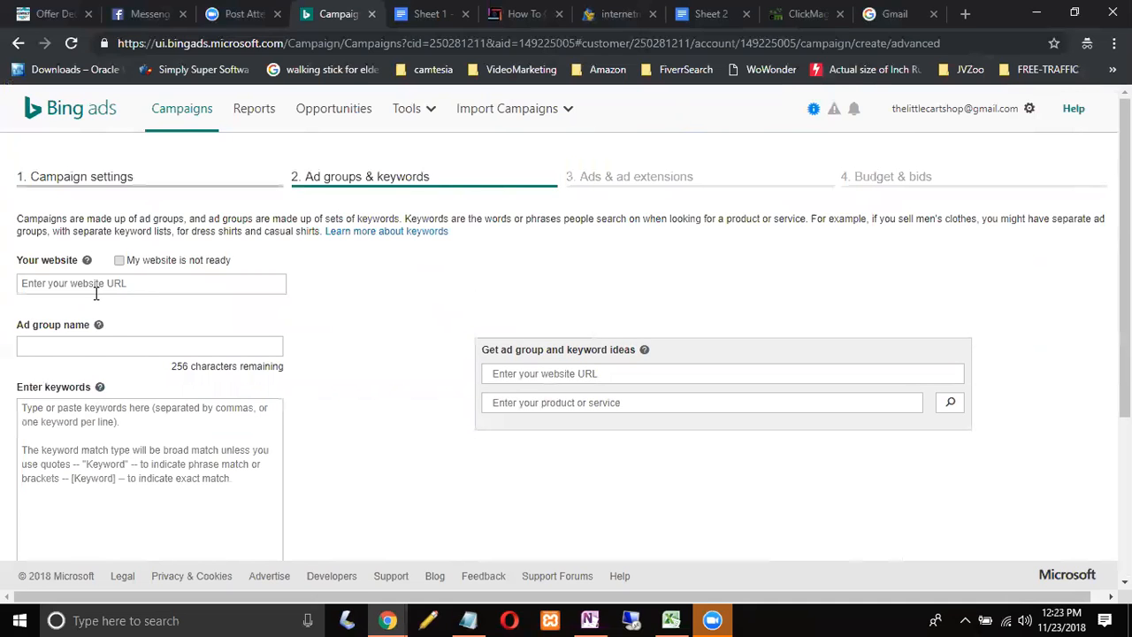
- Copy the naming template [OfferNAMe][Country][23112018][35] from Bin.txt in Notepad and paste it as the ad group name in the browser
{"action": "left_click", "coordinate": [83, 346]}
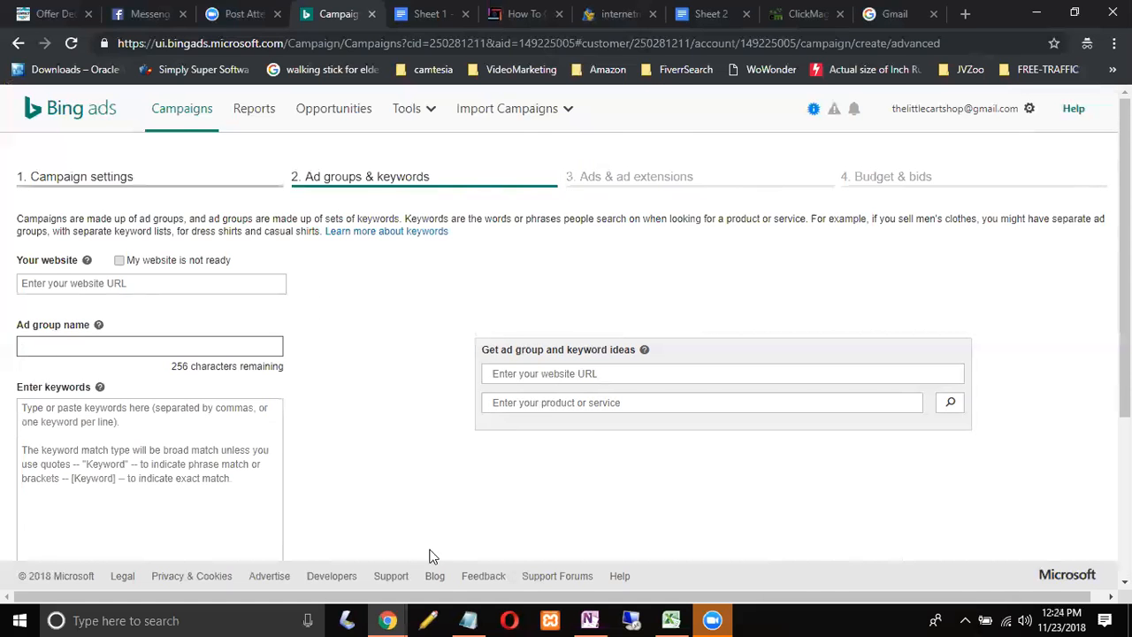
{"action": "left_click", "coordinate": [467, 620]}
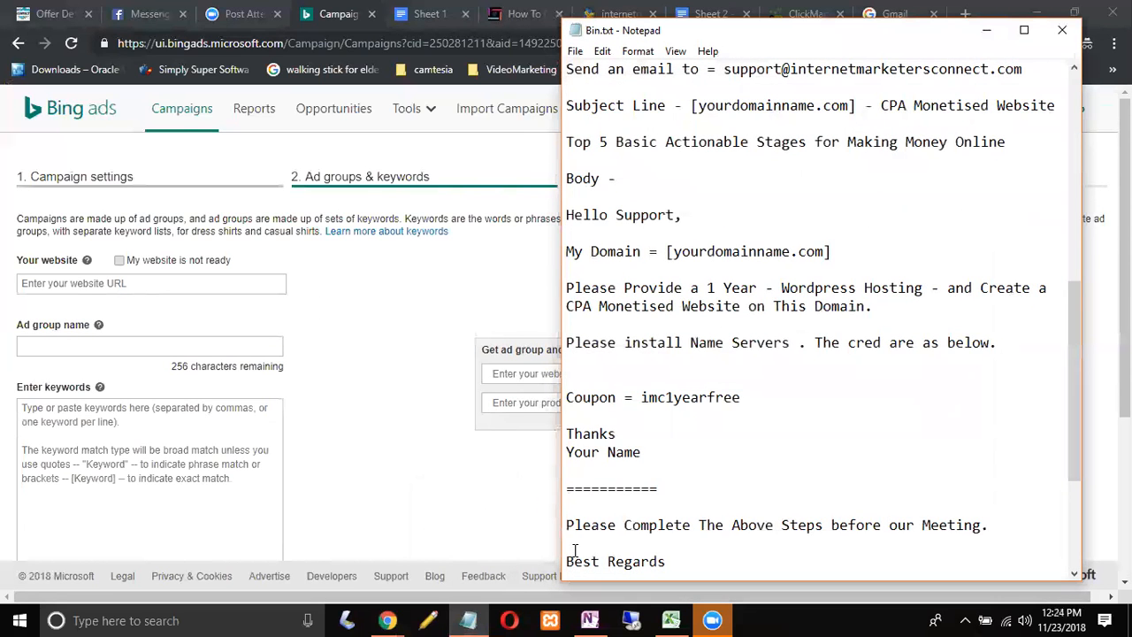
{"action": "scroll", "coordinate": [577, 550], "scroll_direction": "down", "scroll_amount": 4}
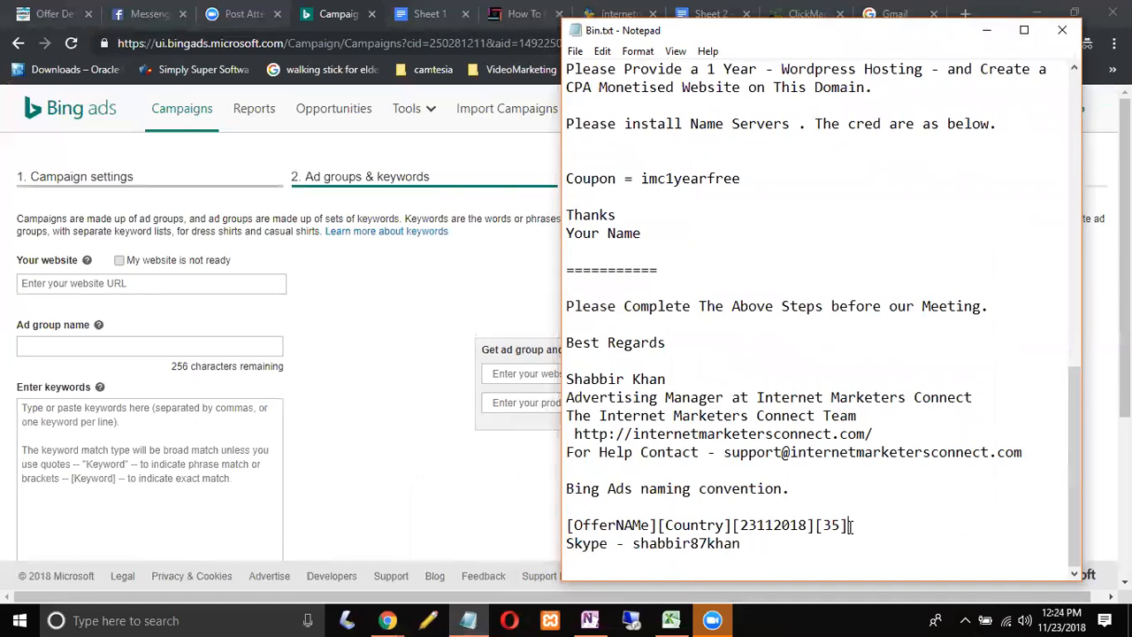
{"action": "left_click_drag", "start_coordinate": [850, 526], "coordinate": [567, 526]}
{"action": "key", "text": "ctrl+c"}
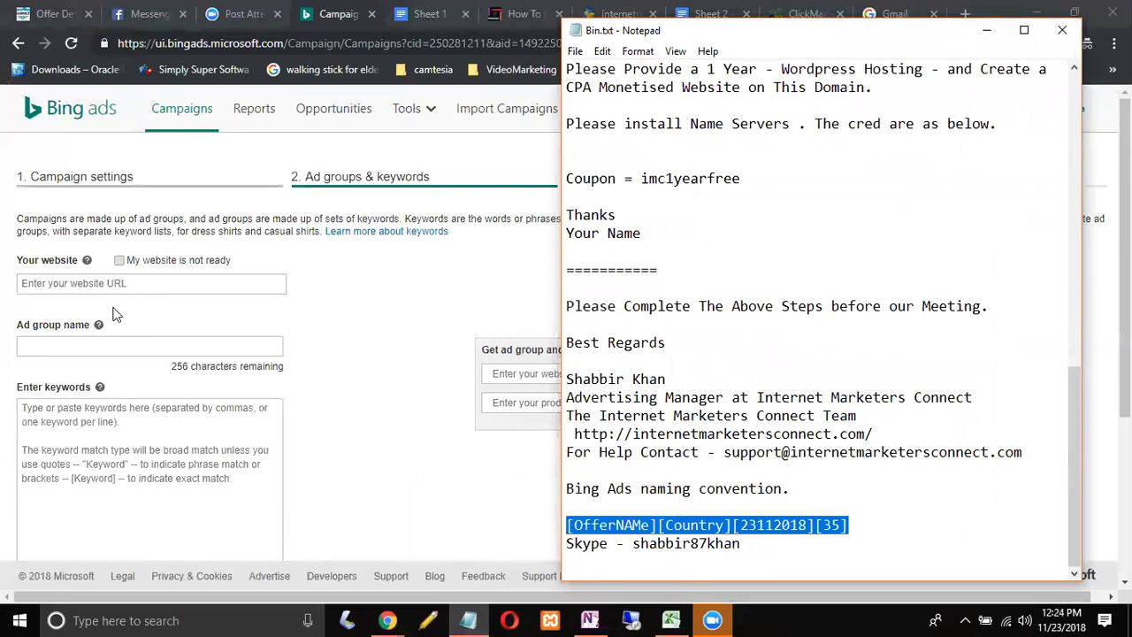
{"action": "left_click", "coordinate": [90, 345]}
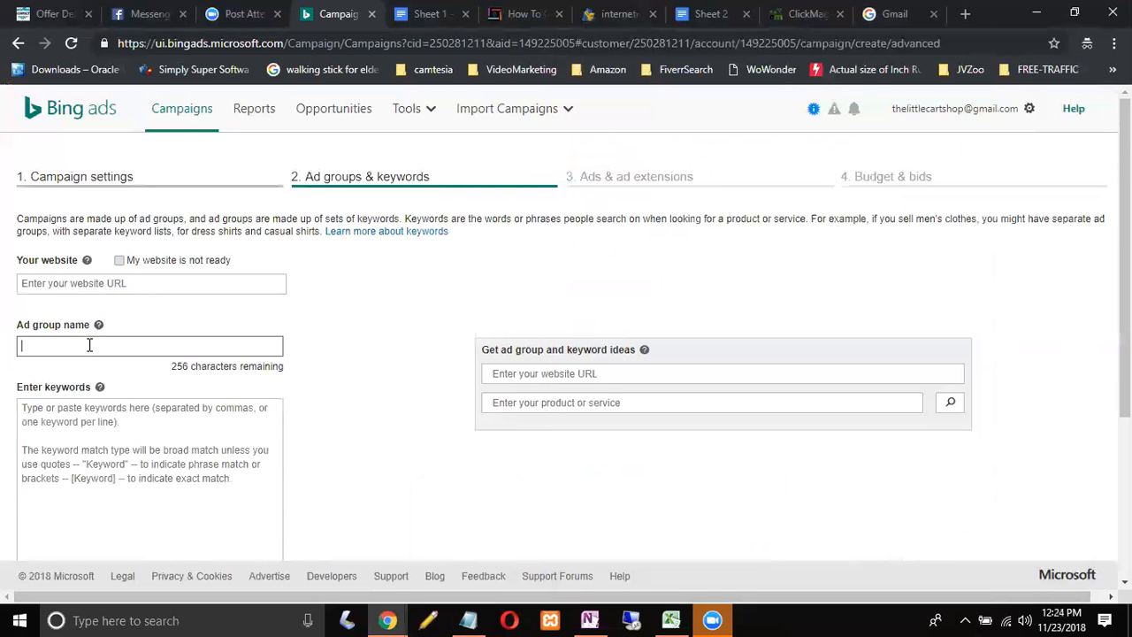
{"action": "key", "text": "ctrl+v"}
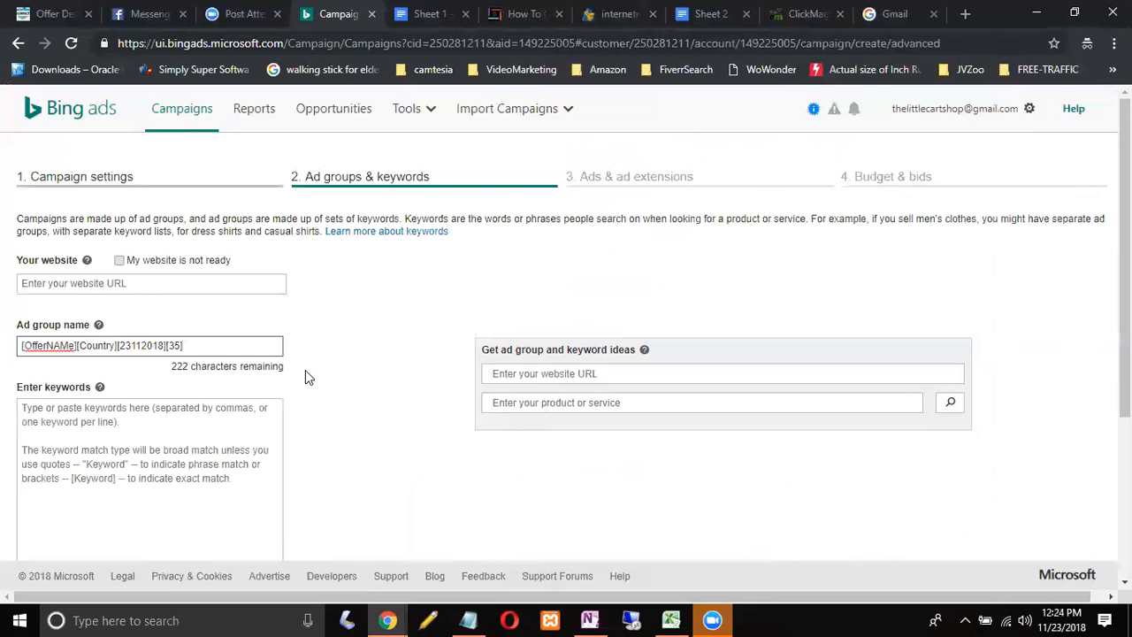
- Read the help on ad group names and look over the rest of the ad groups and keywords page
{"action": "left_click", "coordinate": [99, 326]}
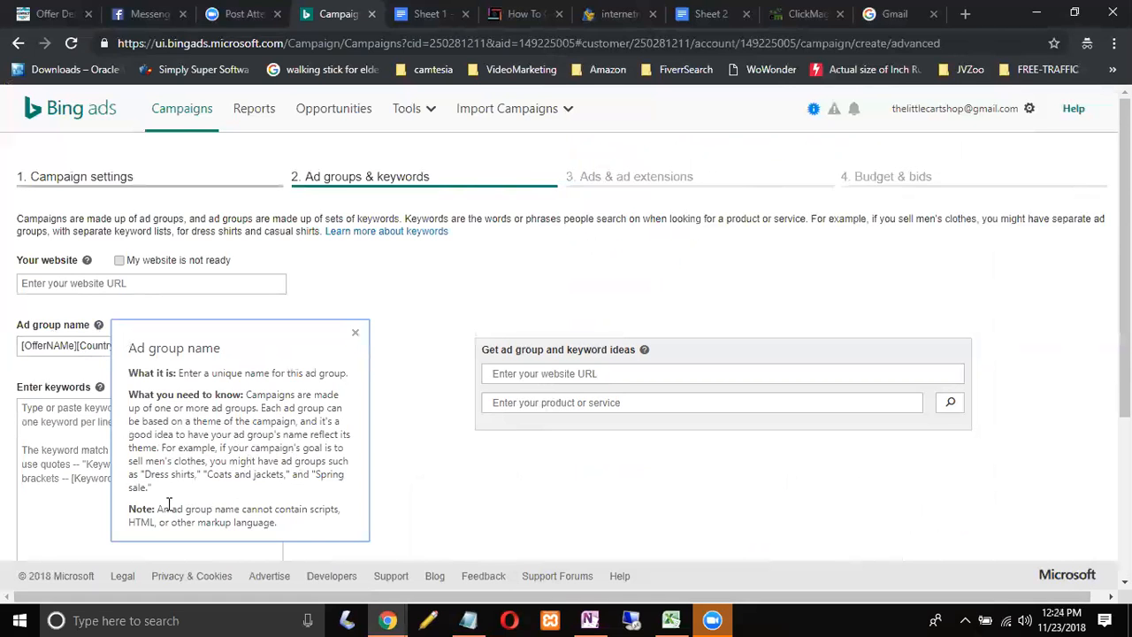
{"action": "left_click", "coordinate": [357, 332]}
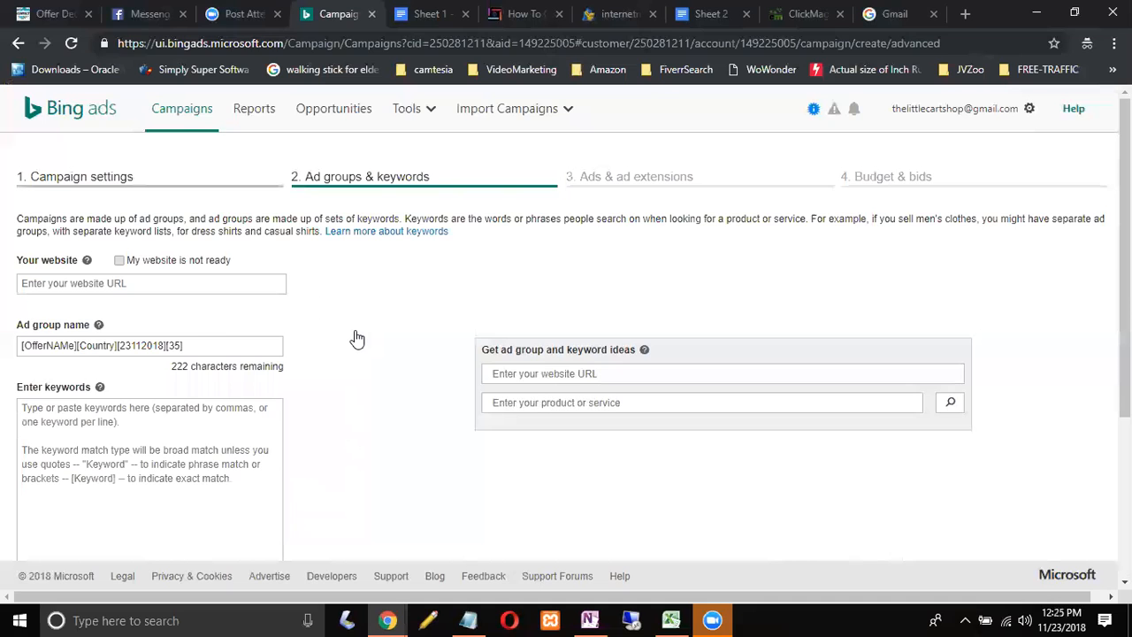
{"action": "left_click", "coordinate": [190, 345]}
{"action": "left_click", "coordinate": [357, 384]}
{"action": "scroll", "coordinate": [358, 385], "scroll_direction": "down", "scroll_amount": 1}
{"action": "scroll", "coordinate": [358, 385], "scroll_direction": "down", "scroll_amount": 1}
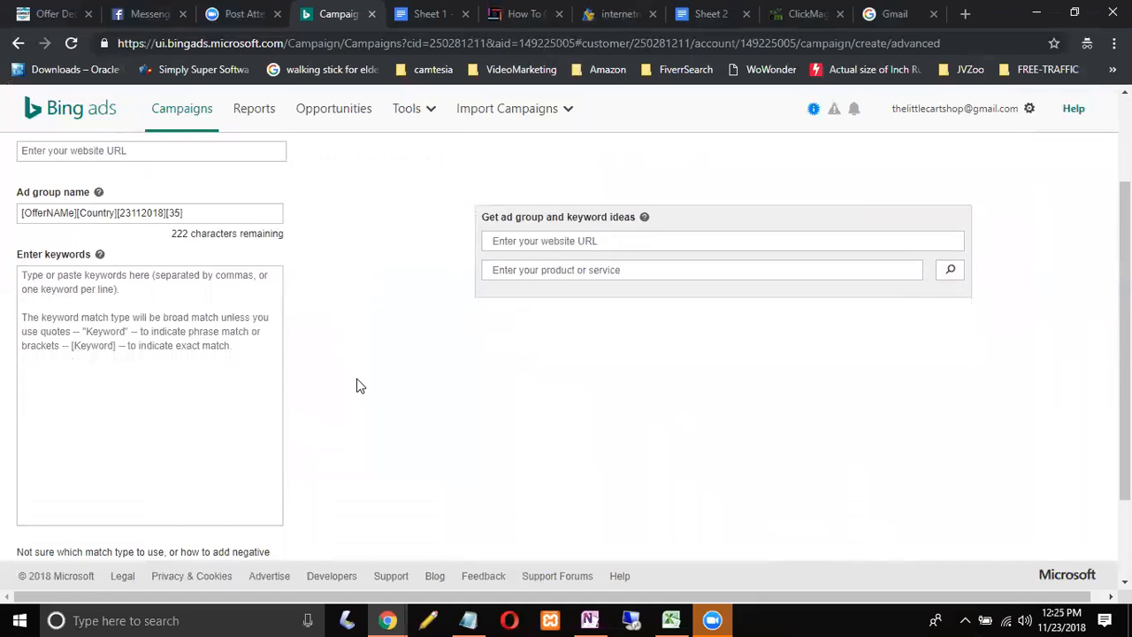
{"action": "scroll", "coordinate": [360, 386], "scroll_direction": "down", "scroll_amount": 2}
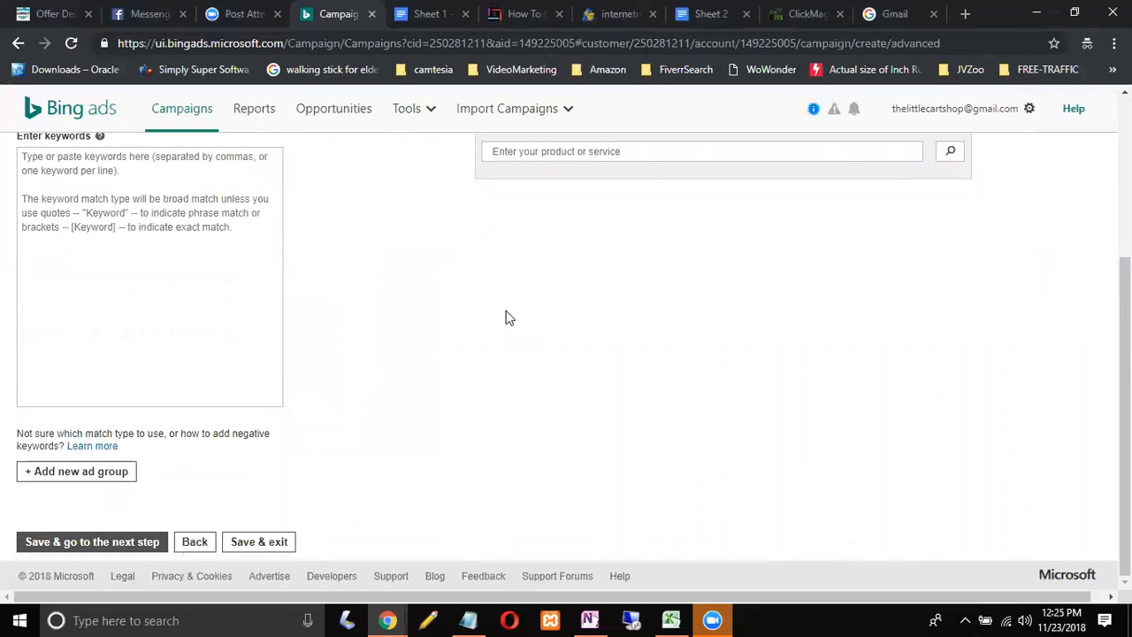
{"action": "scroll", "coordinate": [510, 319], "scroll_direction": "up", "scroll_amount": 1}
{"action": "scroll", "coordinate": [509, 316], "scroll_direction": "up", "scroll_amount": 2}
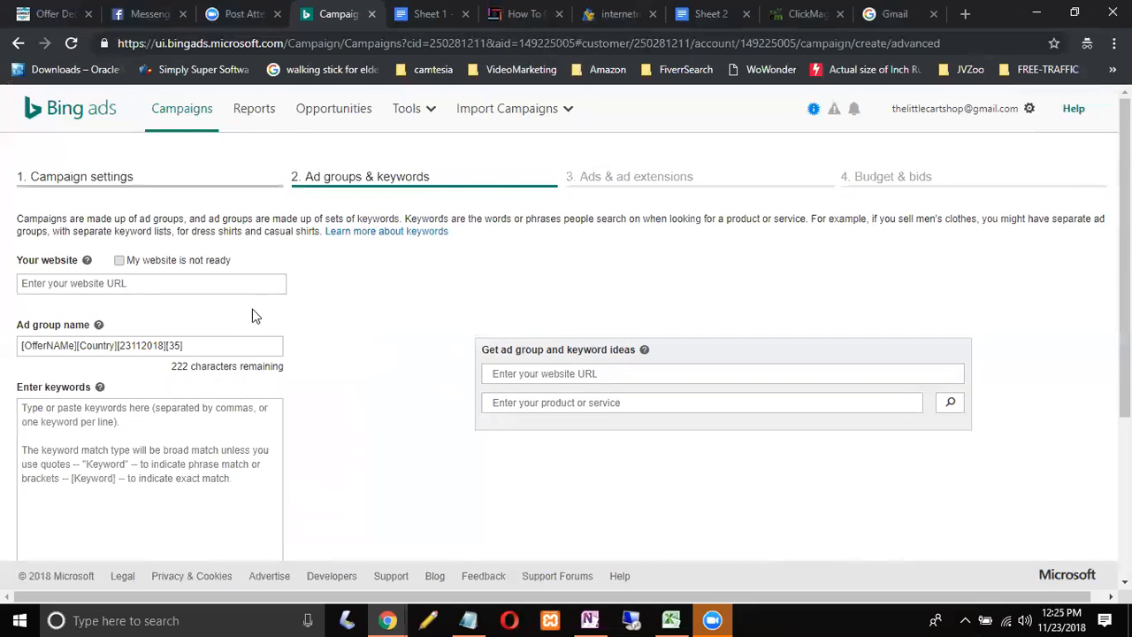
- Append a space and AD#1 to the end of the ad group name
{"action": "left_click", "coordinate": [207, 342]}
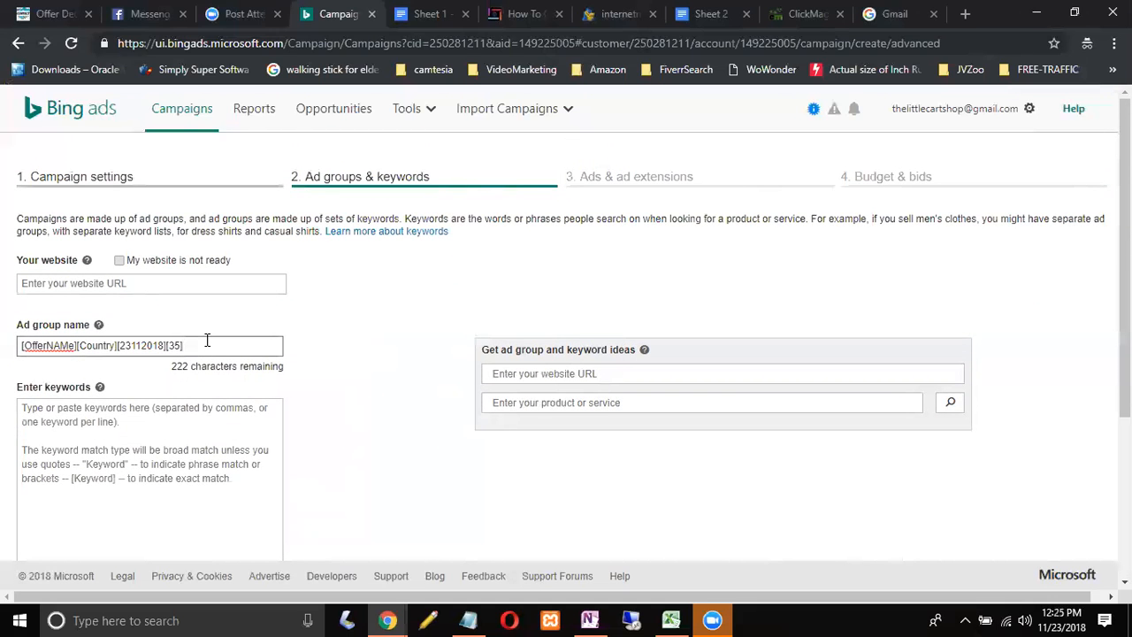
{"action": "type", "text": "AD"}
{"action": "type", "text": "3-"}
{"action": "left_click", "coordinate": [201, 345]}
{"action": "key", "text": "BackSpace"}
{"action": "type", "text": "#"}
{"action": "key", "text": "BackSpace"}
{"action": "type", "text": "D"}
{"action": "key", "text": "Delete"}
{"action": "type", "text": "#1"}
- Copy the full ad group name and add a second ad group to the campaign
{"action": "left_click_drag", "start_coordinate": [224, 344], "coordinate": [8, 347]}
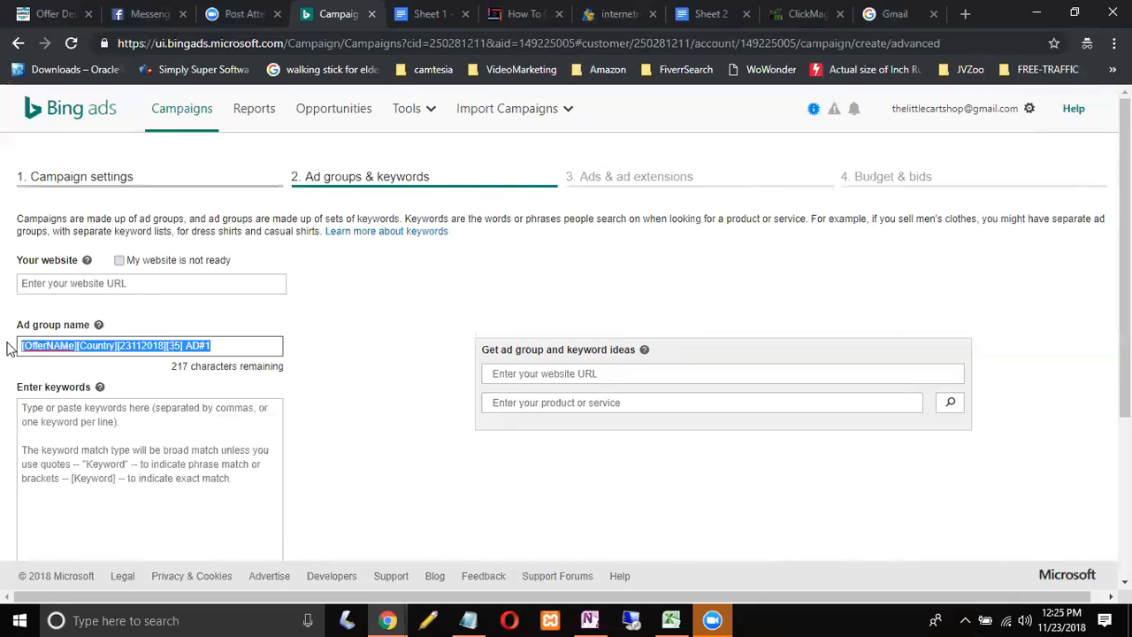
{"action": "left_click", "coordinate": [210, 345]}
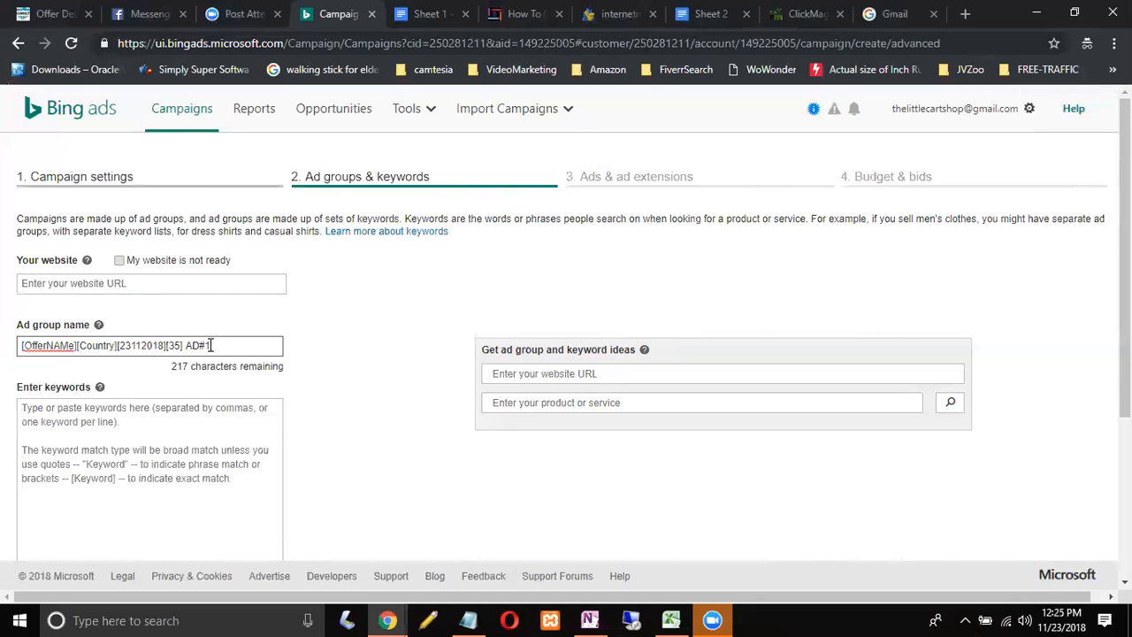
{"action": "left_click_drag", "start_coordinate": [220, 344], "coordinate": [18, 352]}
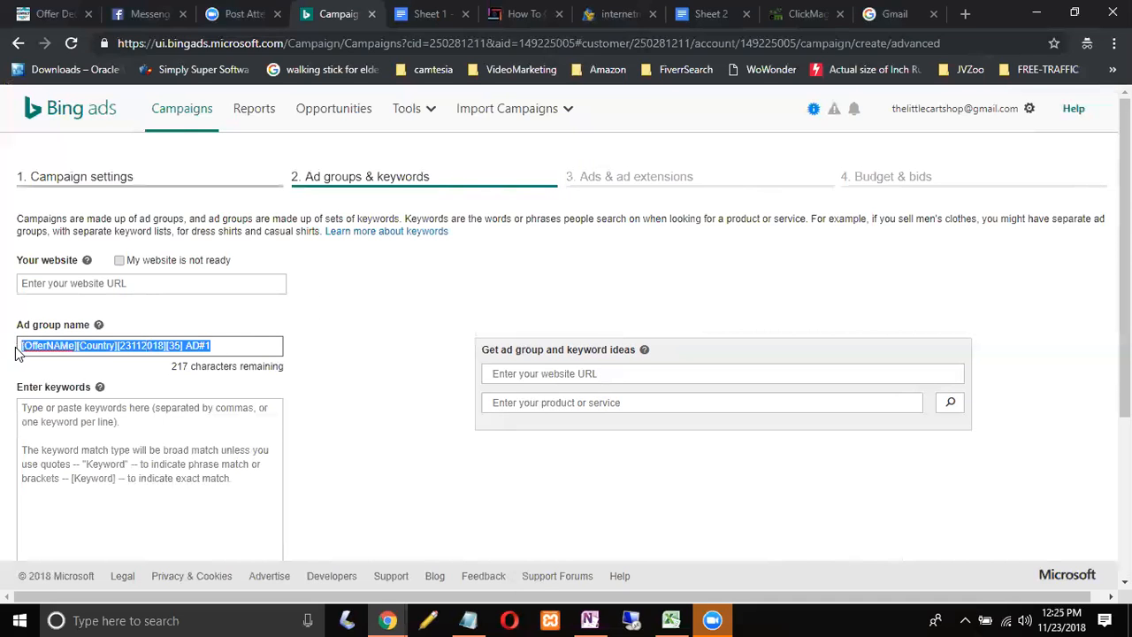
{"action": "right_click", "coordinate": [143, 345]}
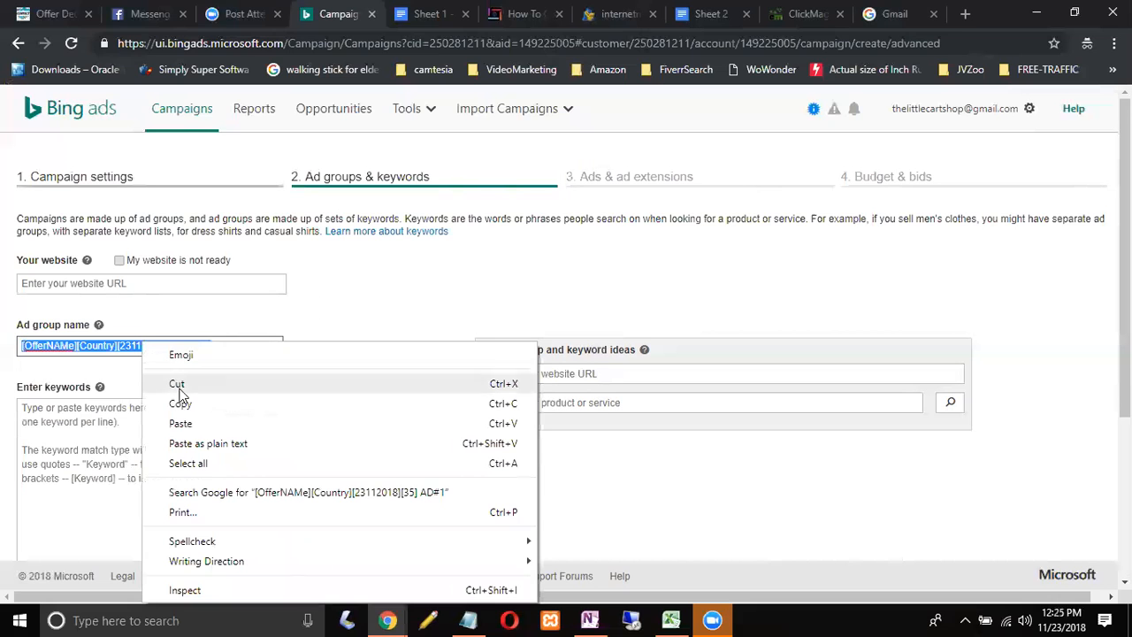
{"action": "left_click", "coordinate": [181, 405]}
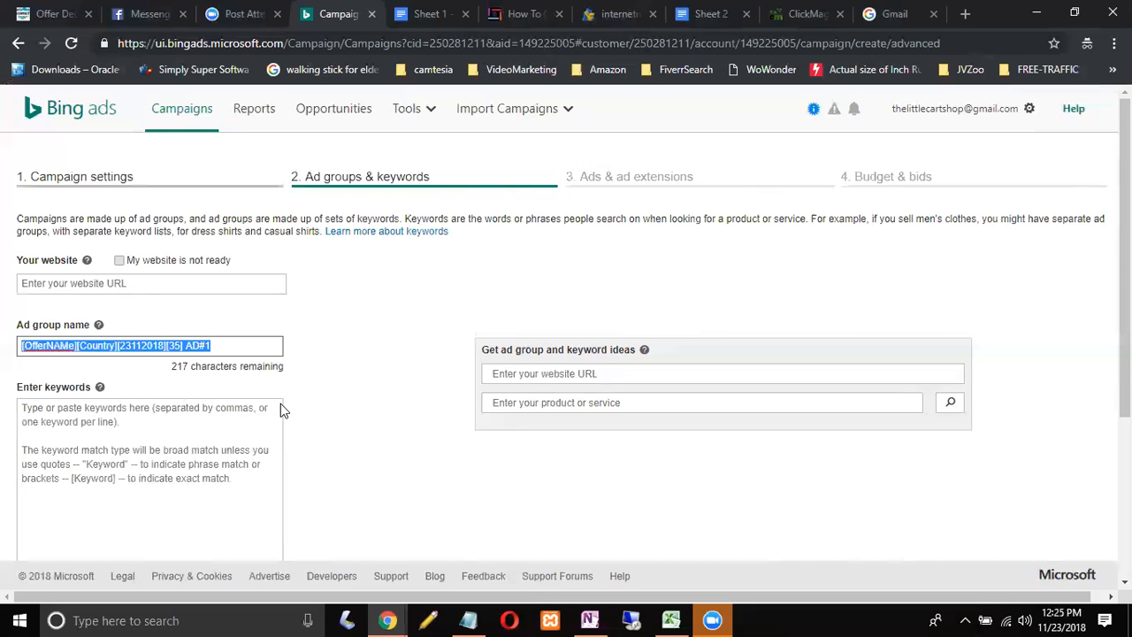
{"action": "left_click", "coordinate": [351, 410]}
{"action": "scroll", "coordinate": [352, 409], "scroll_direction": "down", "scroll_amount": 3}
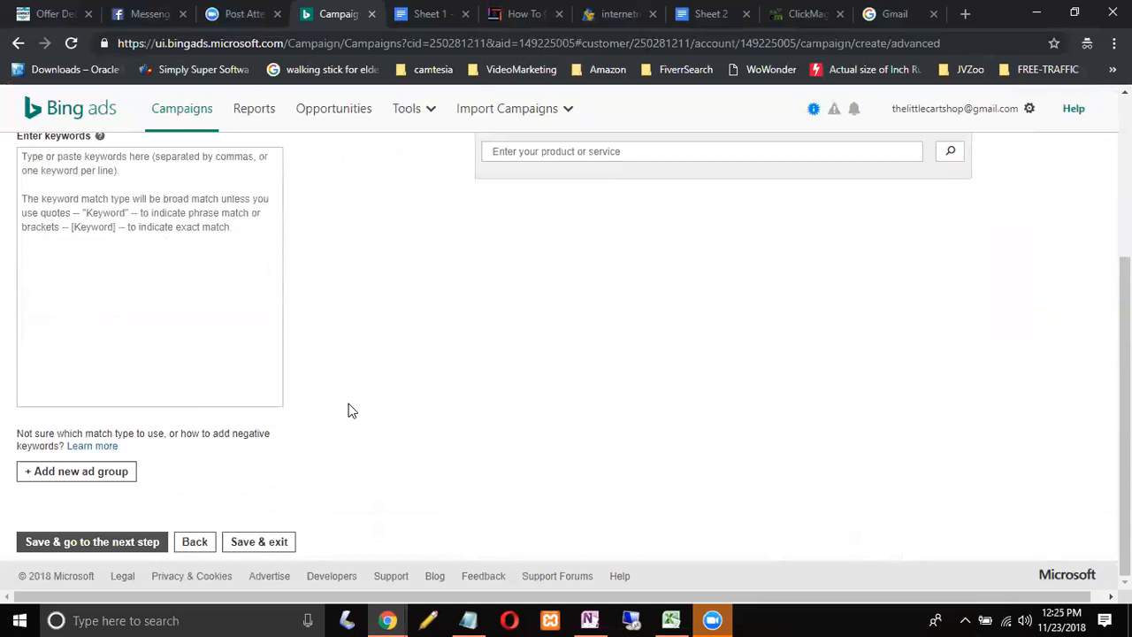
{"action": "left_click", "coordinate": [106, 471]}
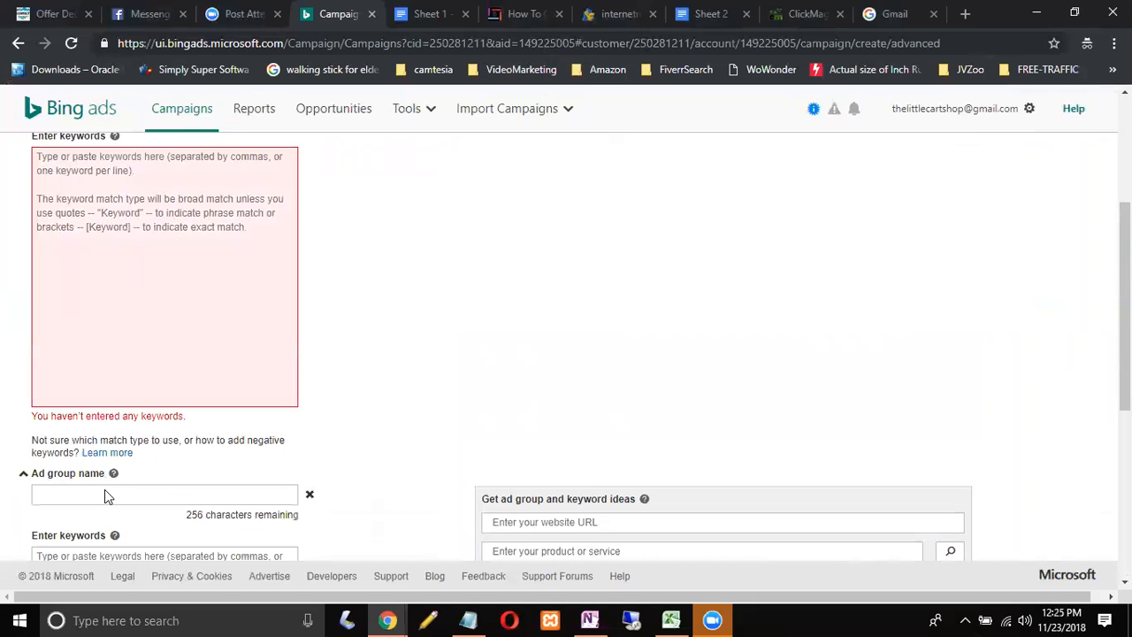
- Enter "work from home" and "make money online" on separate lines as keywords of the first ad group
{"action": "left_click", "coordinate": [141, 252]}
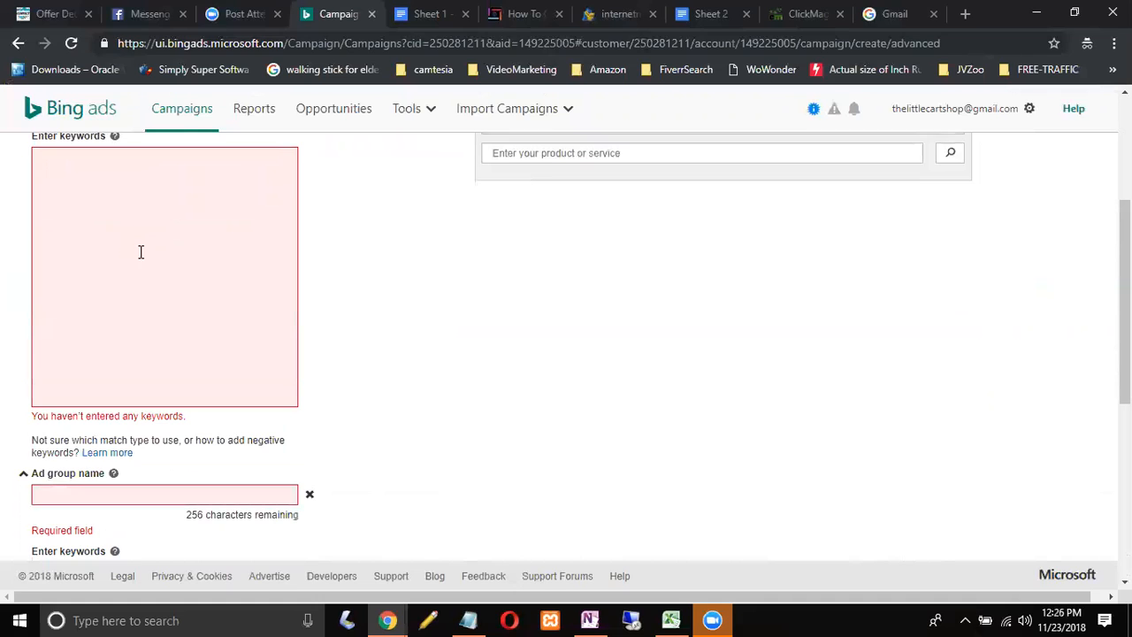
{"action": "type", "text": "work from home"}
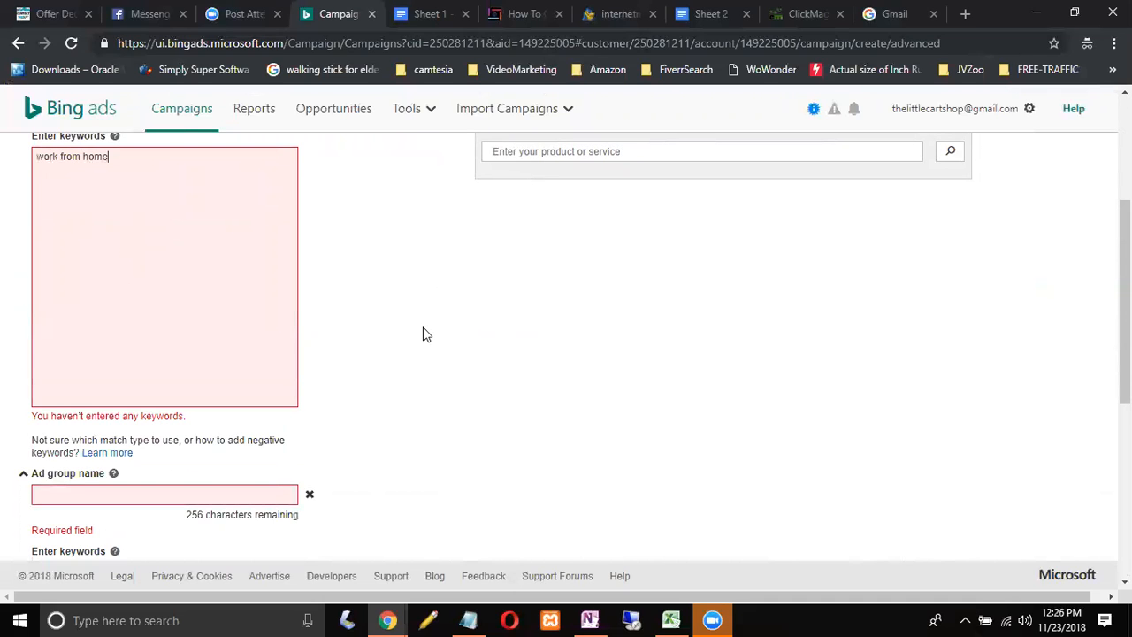
{"action": "key", "text": "Return"}
{"action": "type", "text": "make money on"}
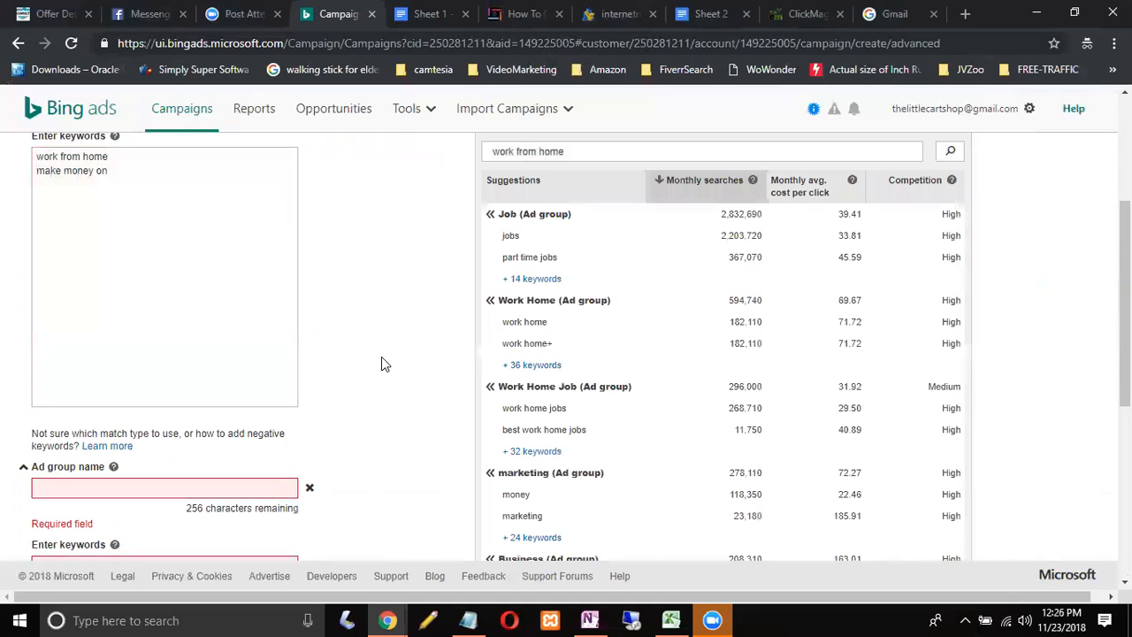
{"action": "left_click", "coordinate": [152, 178]}
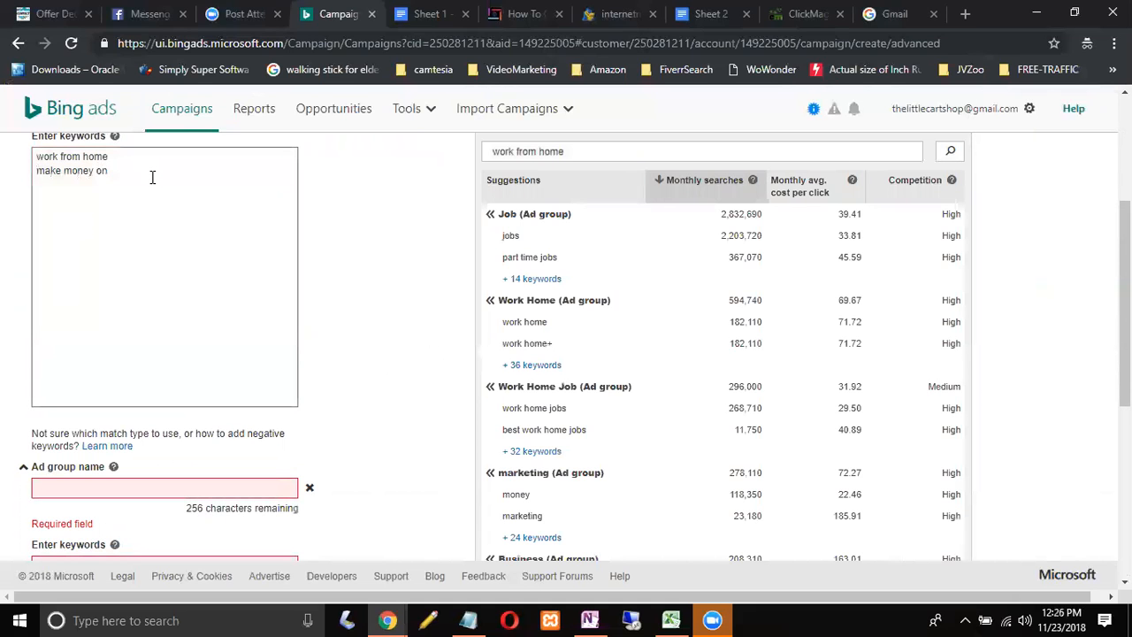
{"action": "type", "text": "lune"}
{"action": "key", "text": "BackSpace"}
{"action": "key", "text": "BackSpace"}
{"action": "key", "text": "BackSpace"}
{"action": "type", "text": "ine"}
- Paste the copied name [OfferNAMe][Country][23112018][35] AD#1 as the second ad group's name
{"action": "scroll", "coordinate": [145, 488], "scroll_direction": "down", "scroll_amount": 3}
{"action": "left_click", "coordinate": [139, 155]}
{"action": "right_click", "coordinate": [139, 159]}
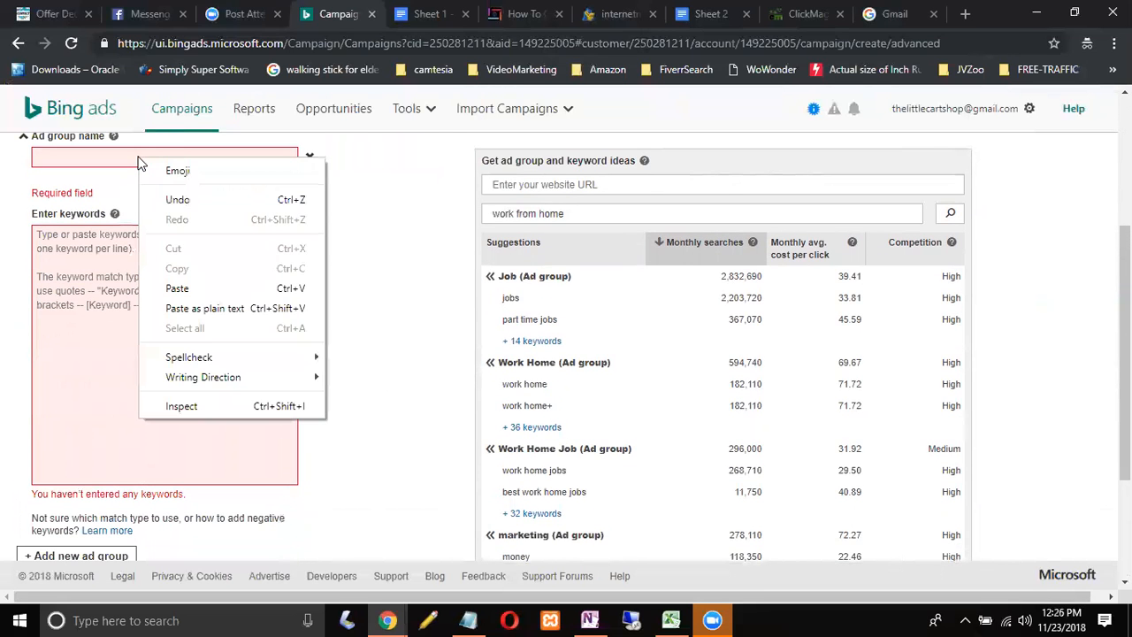
{"action": "left_click", "coordinate": [177, 288]}
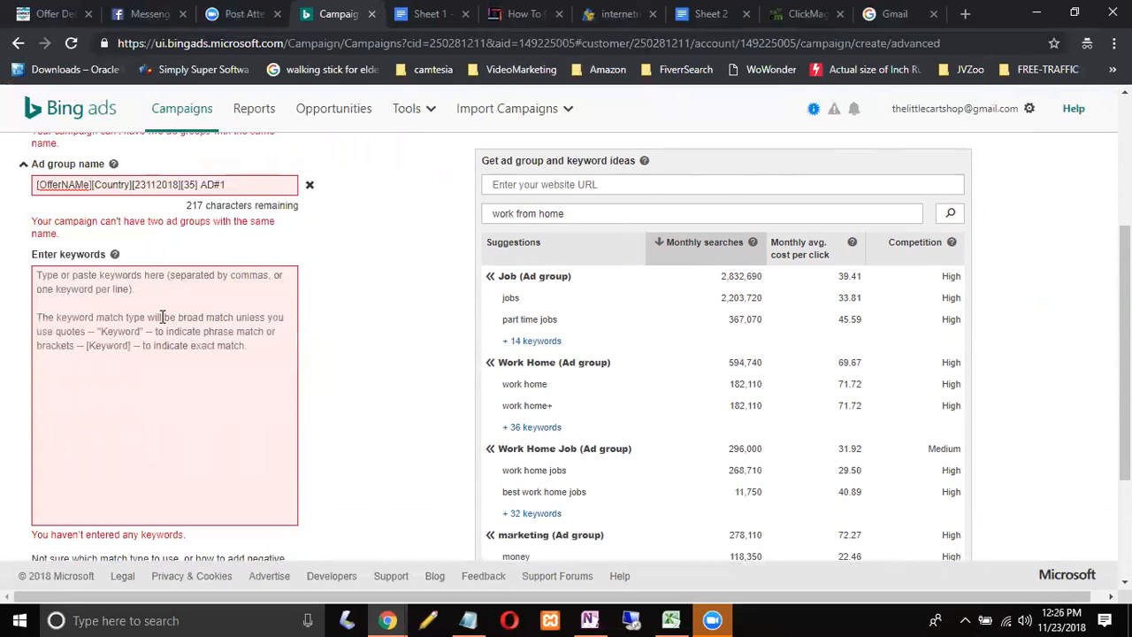
- Enter "work from home" as the keyword of the second ad group
{"action": "left_click", "coordinate": [162, 316]}
{"action": "type", "text": "wo"}
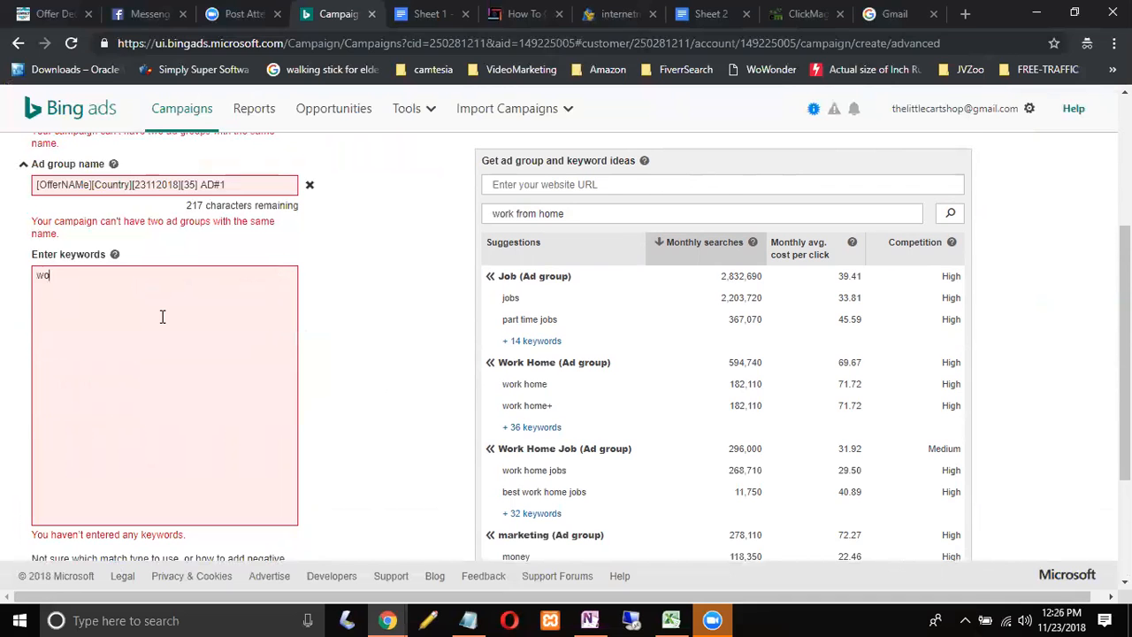
{"action": "type", "text": "rk from home"}
{"action": "left_click", "coordinate": [358, 283]}
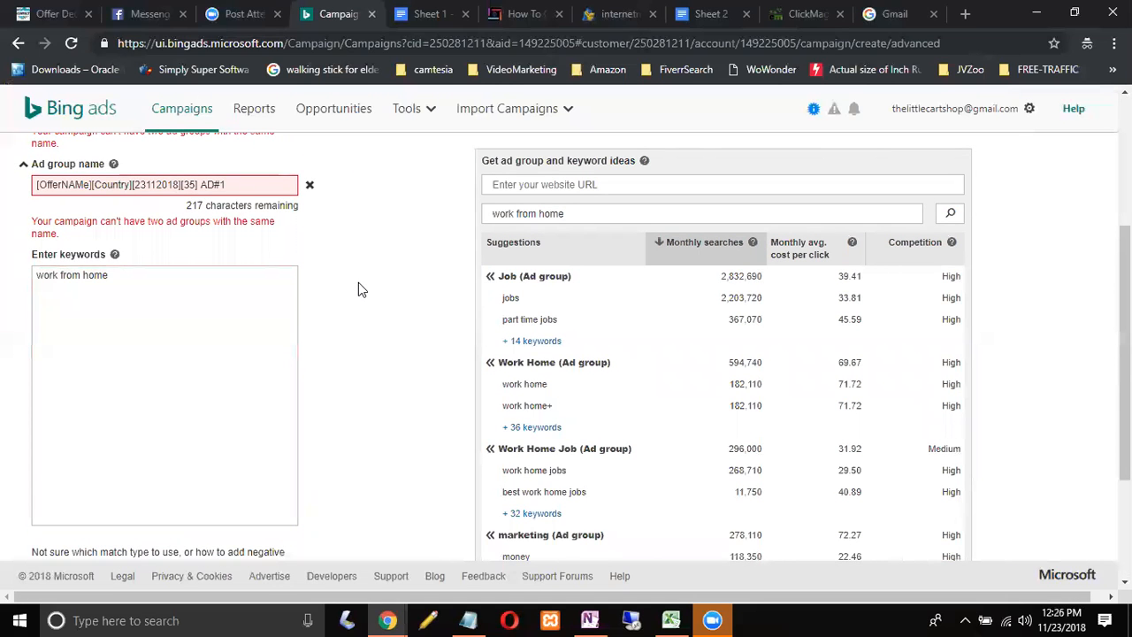
- Change the ending of the second ad group's name to AD#2
{"action": "left_click", "coordinate": [240, 184]}
{"action": "key", "text": "BackSpace"}
{"action": "type", "text": "2"}
{"action": "left_click", "coordinate": [372, 258]}
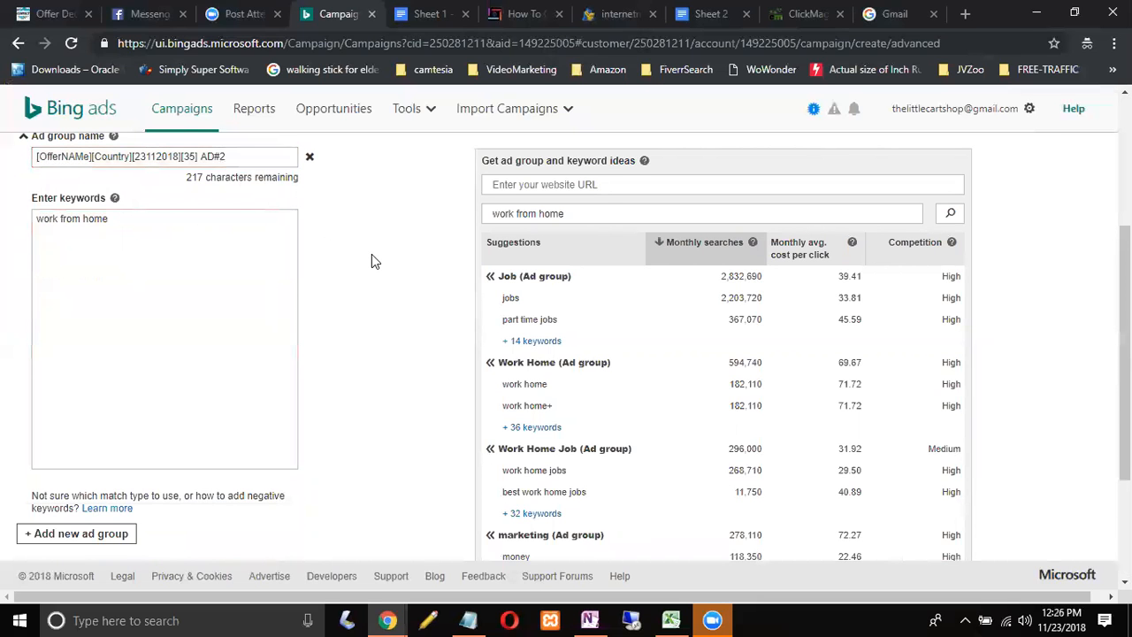
{"action": "scroll", "coordinate": [371, 254], "scroll_direction": "up", "scroll_amount": 3}
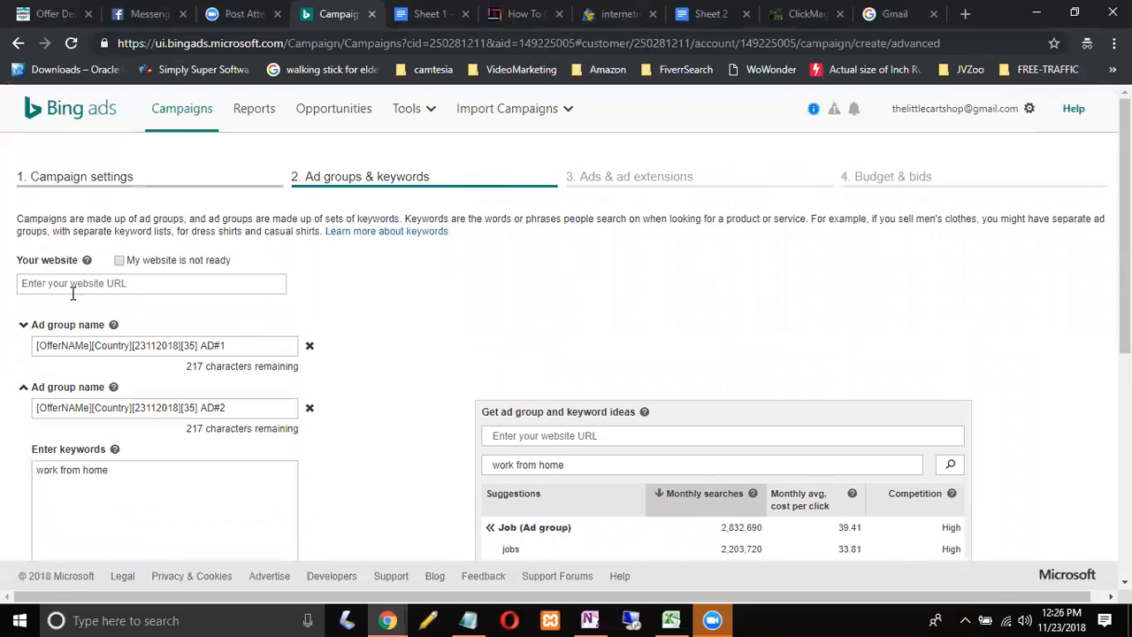
- Expand the first ad group and review its keywords, the suggested ad group ideas and the second ad group below
{"action": "left_click", "coordinate": [62, 325]}
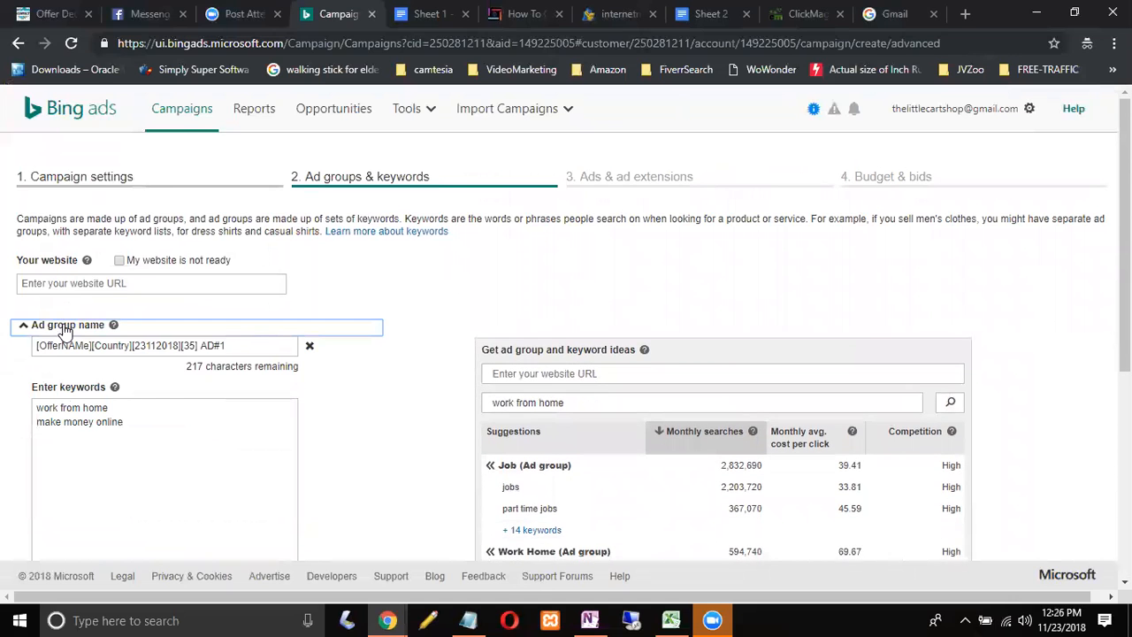
{"action": "left_click", "coordinate": [134, 421]}
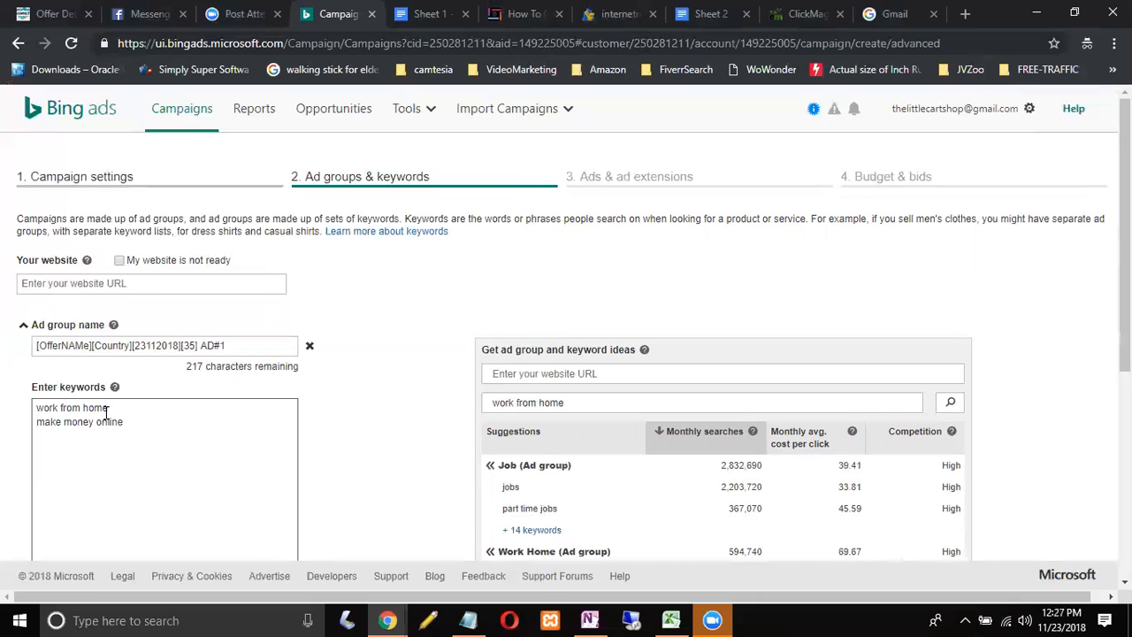
{"action": "left_click_drag", "start_coordinate": [105, 408], "coordinate": [34, 410]}
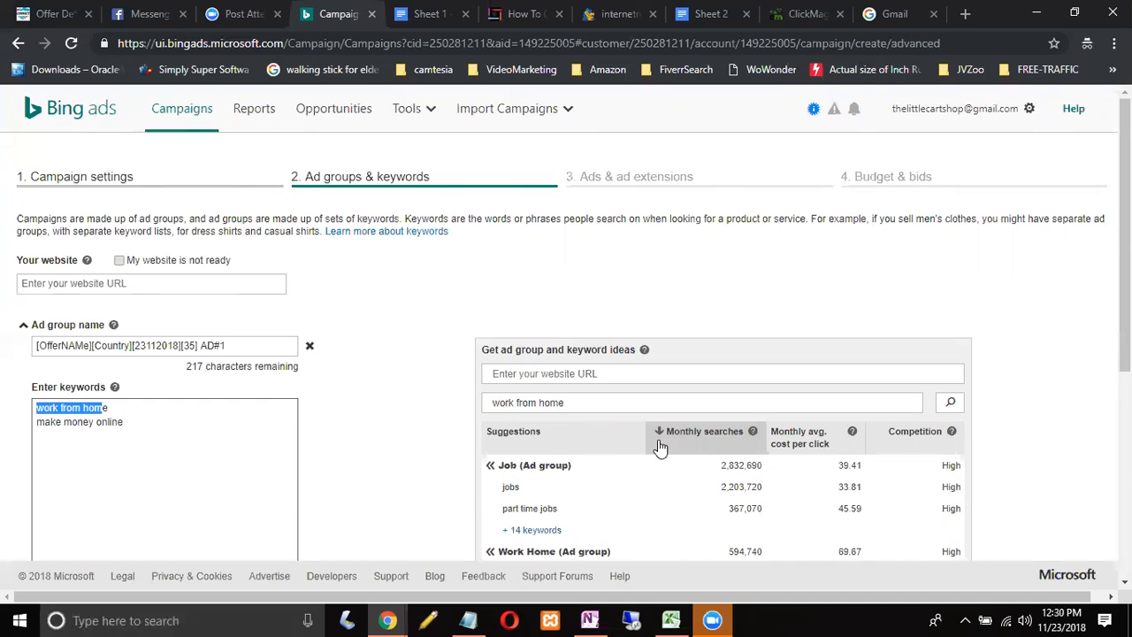
{"action": "left_click", "coordinate": [387, 478]}
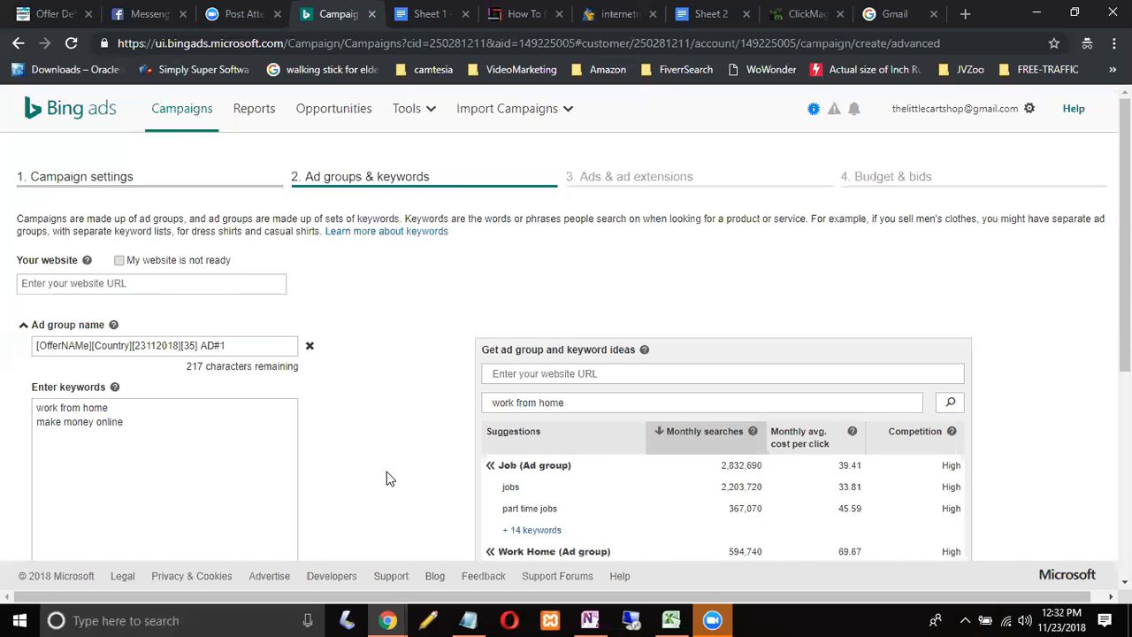
{"action": "scroll", "coordinate": [389, 479], "scroll_direction": "down", "scroll_amount": 3}
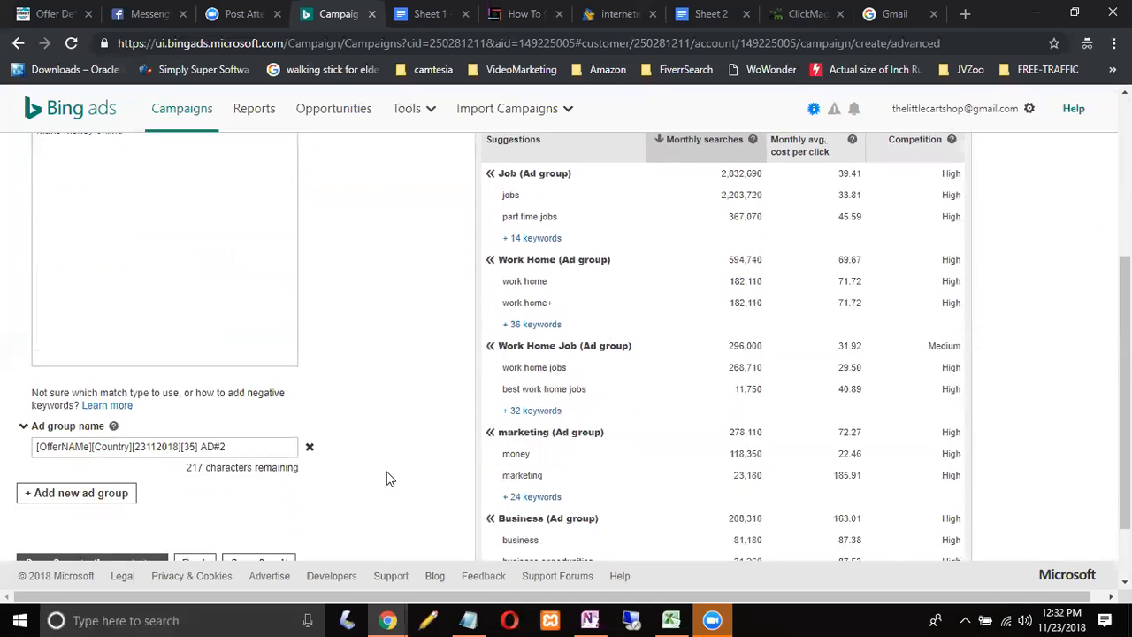
{"action": "scroll", "coordinate": [389, 478], "scroll_direction": "down", "scroll_amount": 1}
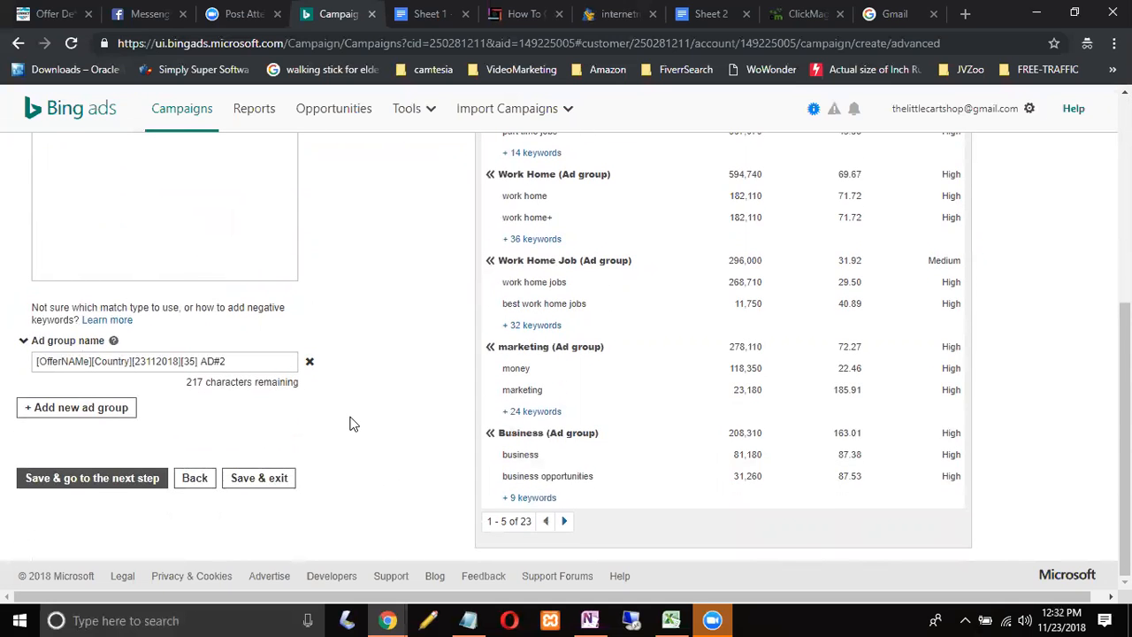
{"action": "scroll", "coordinate": [349, 424], "scroll_direction": "up", "scroll_amount": 3}
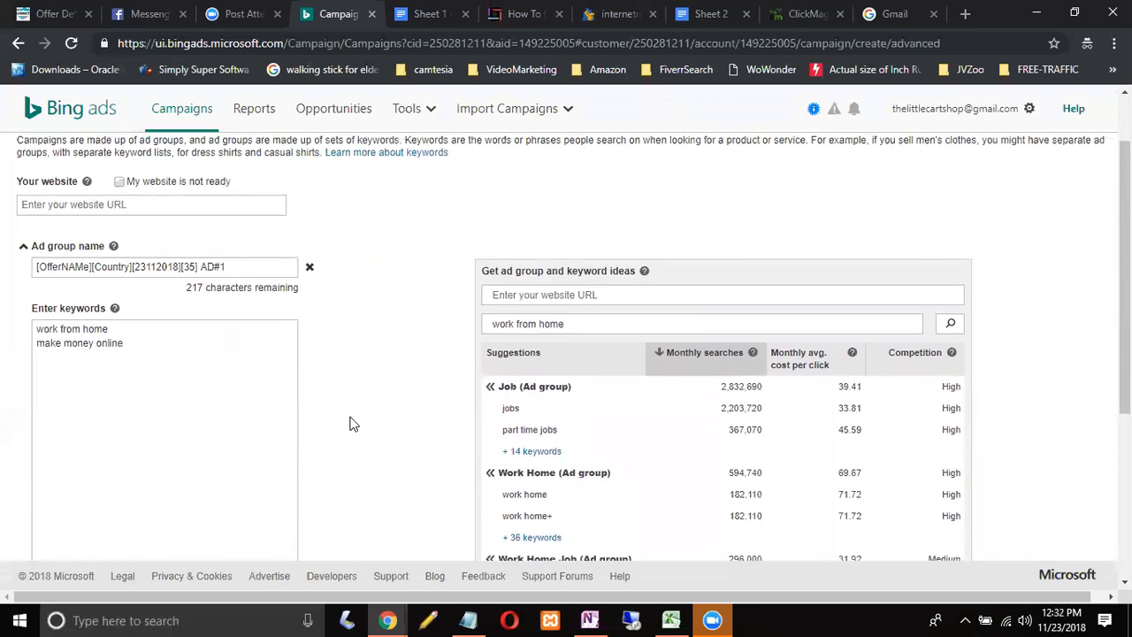
{"action": "scroll", "coordinate": [349, 423], "scroll_direction": "up", "scroll_amount": 1}
- Replace the search term for ad group and keyword ideas with "list building" and run the search
{"action": "left_click", "coordinate": [566, 402]}
{"action": "left_click_drag", "start_coordinate": [566, 403], "coordinate": [485, 400]}
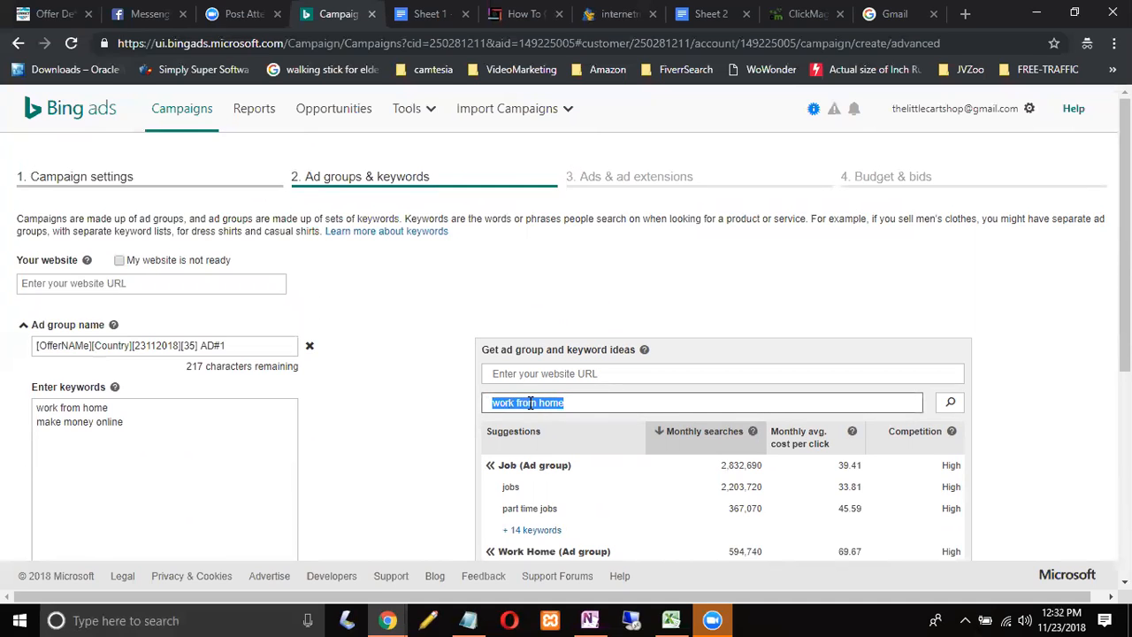
{"action": "type", "text": "work from h9ome"}
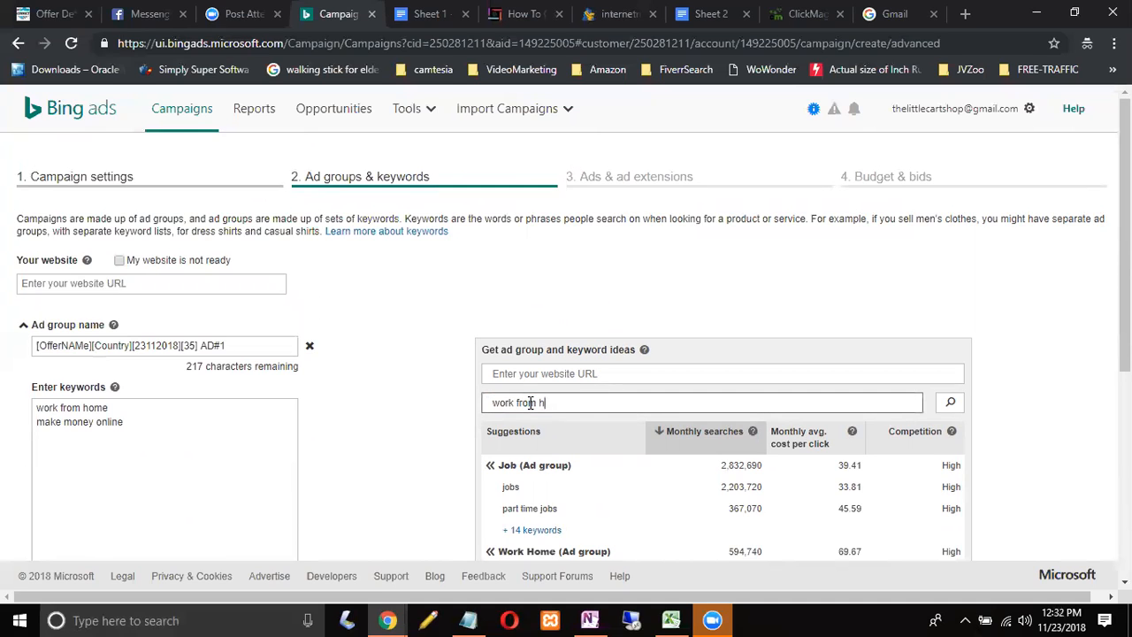
{"action": "key", "text": "BackSpace"}
{"action": "key", "text": "BackSpace"}
{"action": "key", "text": "BackSpace"}
{"action": "key", "text": "BackSpace"}
{"action": "key", "text": "BackSpace"}
{"action": "key", "text": "BackSpace"}
{"action": "key", "text": "BackSpace"}
{"action": "key", "text": "BackSpace"}
{"action": "key", "text": "BackSpace"}
{"action": "key", "text": "BackSpace"}
{"action": "key", "text": "BackSpace"}
{"action": "key", "text": "BackSpace"}
{"action": "key", "text": "BackSpace"}
{"action": "key", "text": "BackSpace"}
{"action": "key", "text": "BackSpace"}
{"action": "type", "text": "email m"}
{"action": "key", "text": "BackSpace"}
{"action": "key", "text": "BackSpace"}
{"action": "key", "text": "BackSpace"}
{"action": "key", "text": "BackSpace"}
{"action": "key", "text": "BackSpace"}
{"action": "key", "text": "BackSpace"}
{"action": "key", "text": "BackSpace"}
{"action": "type", "text": "list building"}
{"action": "key", "text": "Return"}
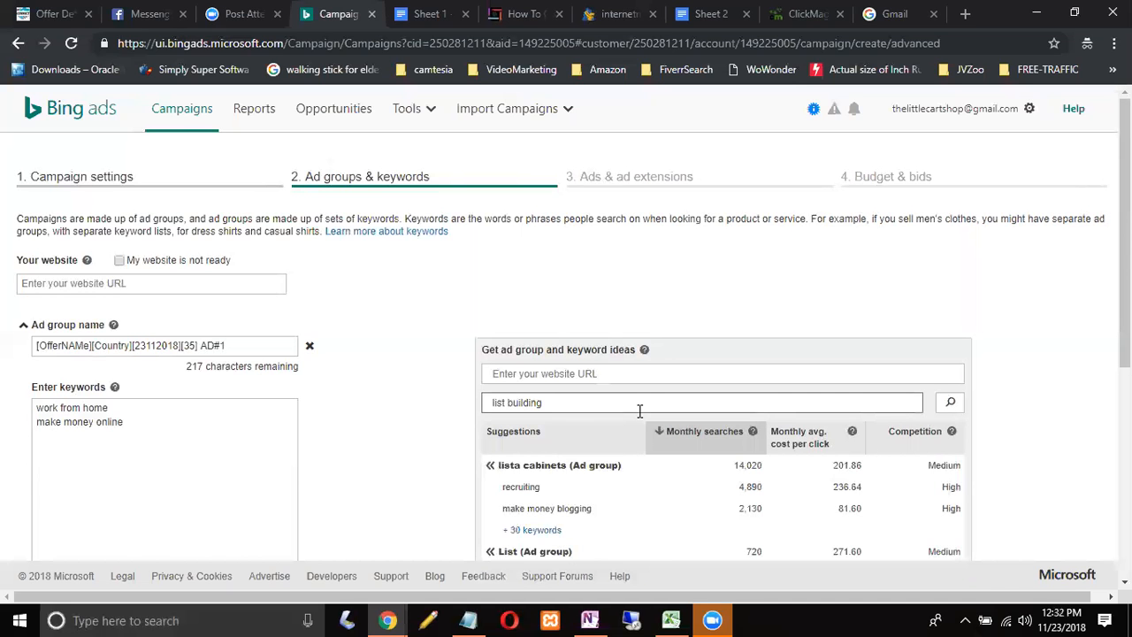
- Add all suggested keywords of the "lista cabinets" ad group idea to the existing ad group ending in AD#1
{"action": "scroll", "coordinate": [640, 411], "scroll_direction": "down", "scroll_amount": 1}
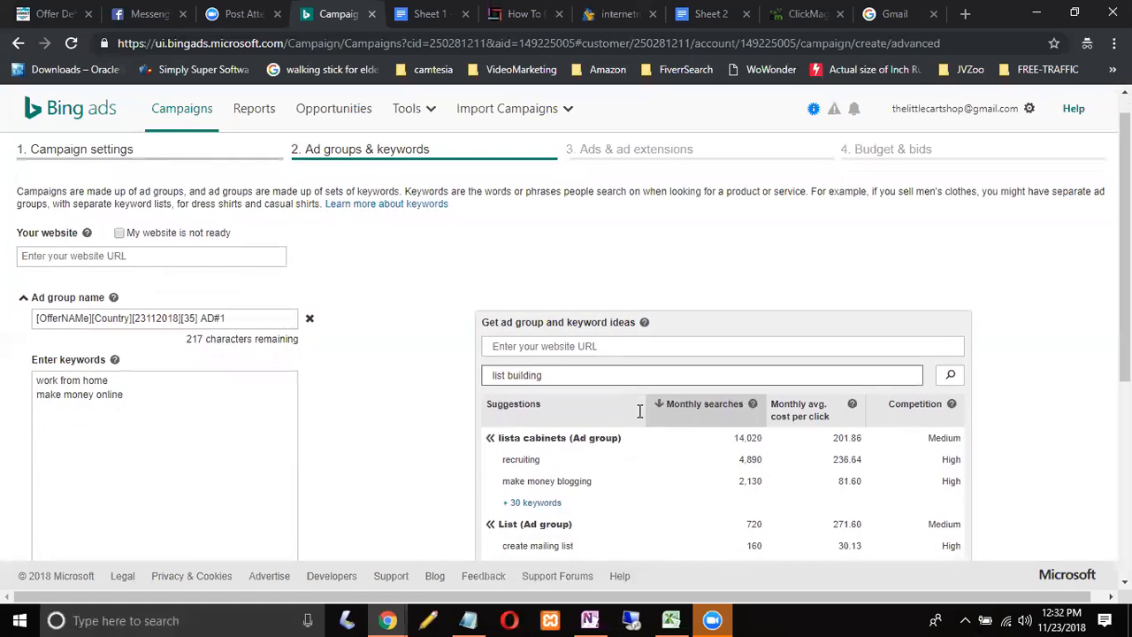
{"action": "scroll", "coordinate": [639, 417], "scroll_direction": "down", "scroll_amount": 1}
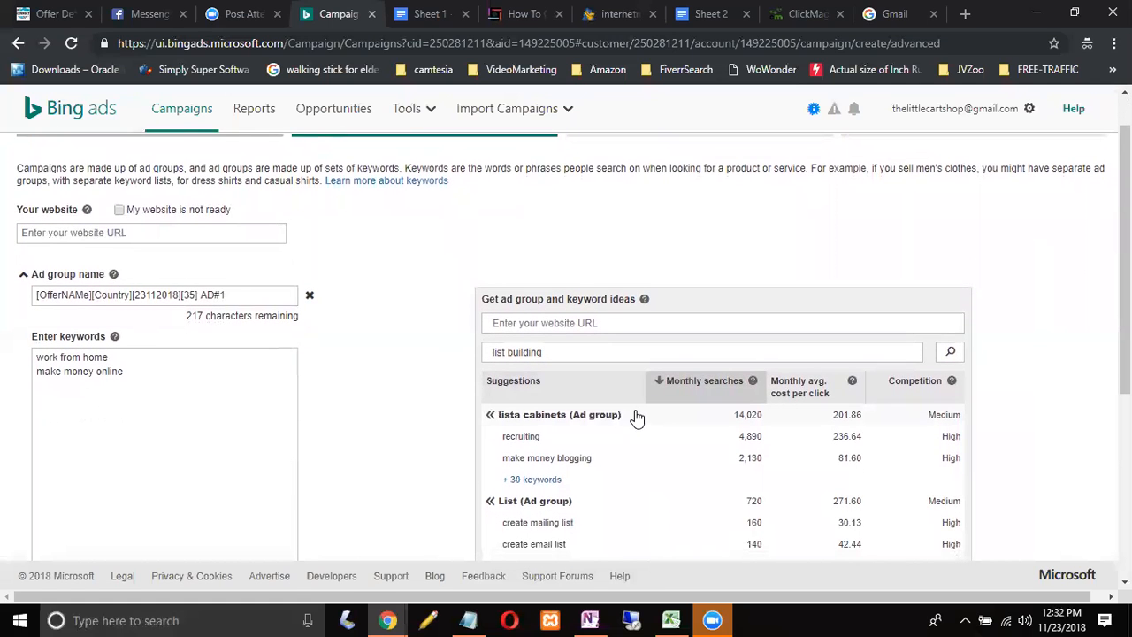
{"action": "left_click", "coordinate": [522, 482]}
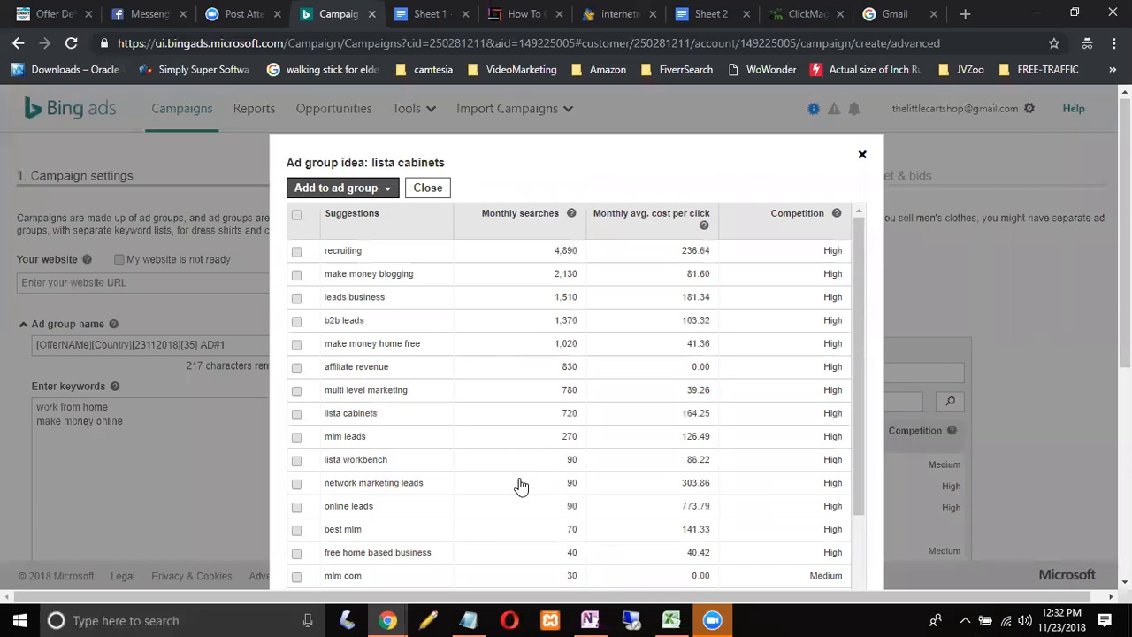
{"action": "left_click", "coordinate": [297, 217]}
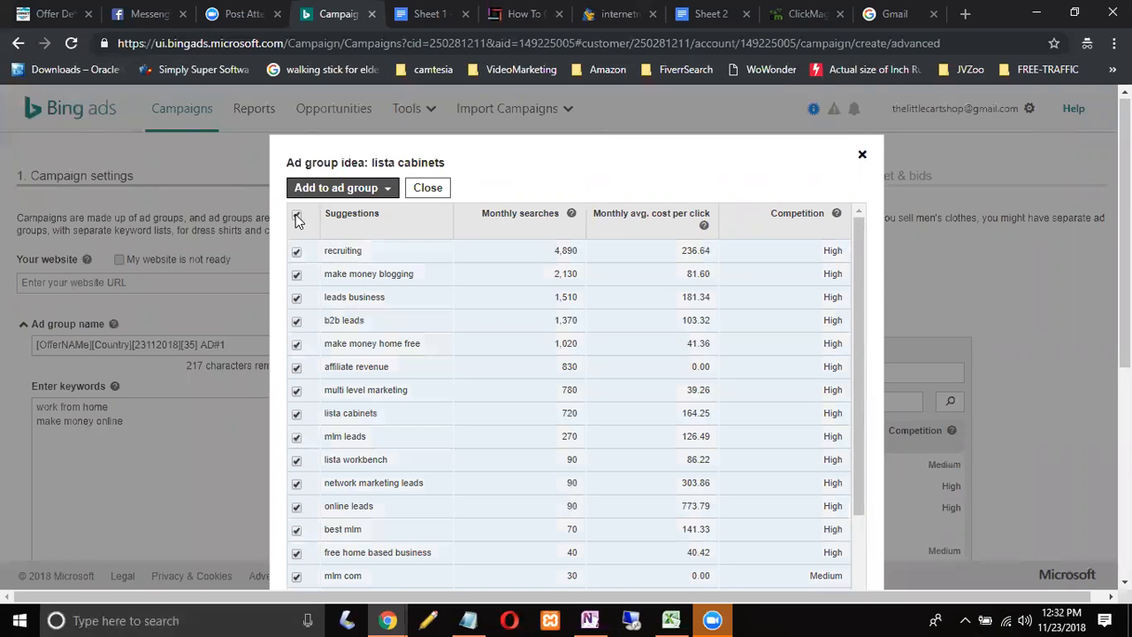
{"action": "left_click", "coordinate": [367, 189]}
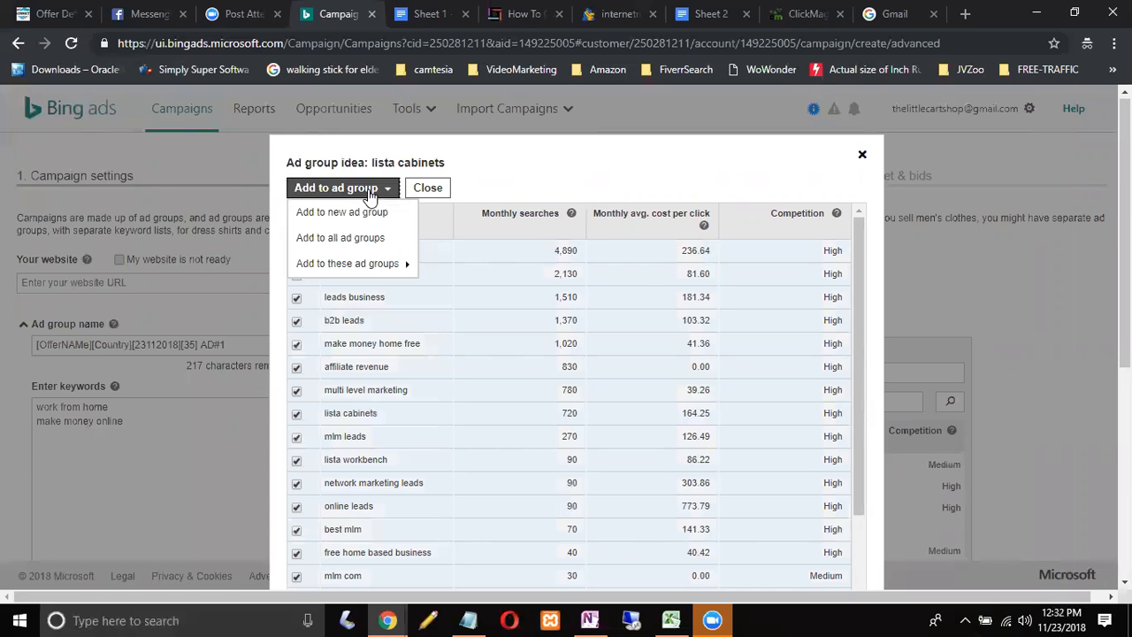
{"action": "mouse_move", "coordinate": [371, 262]}
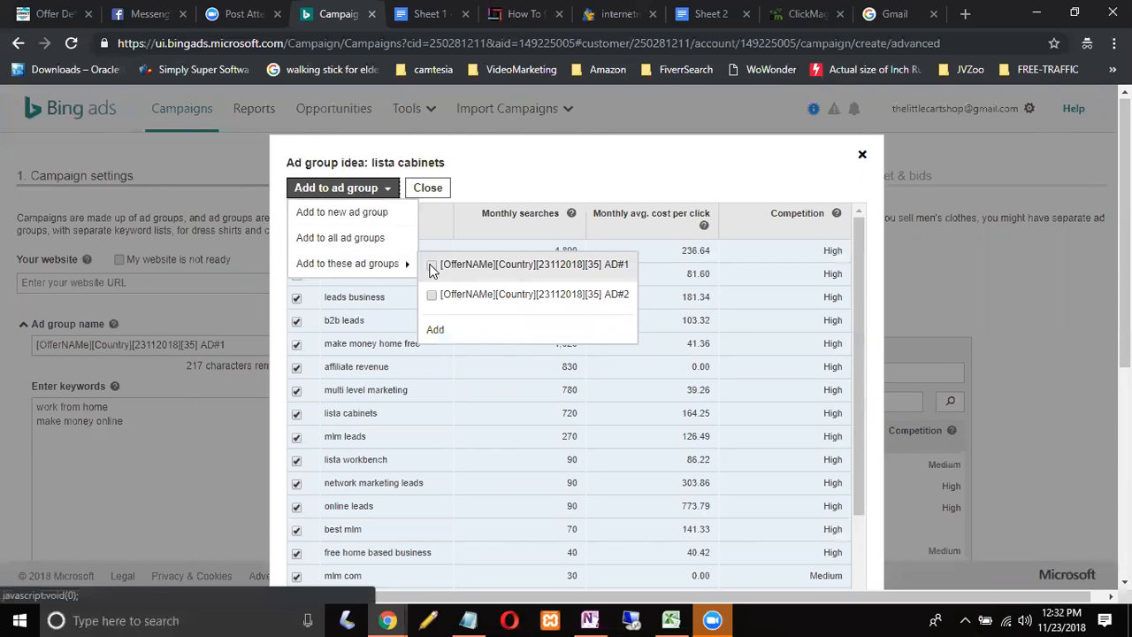
{"action": "left_click", "coordinate": [435, 332]}
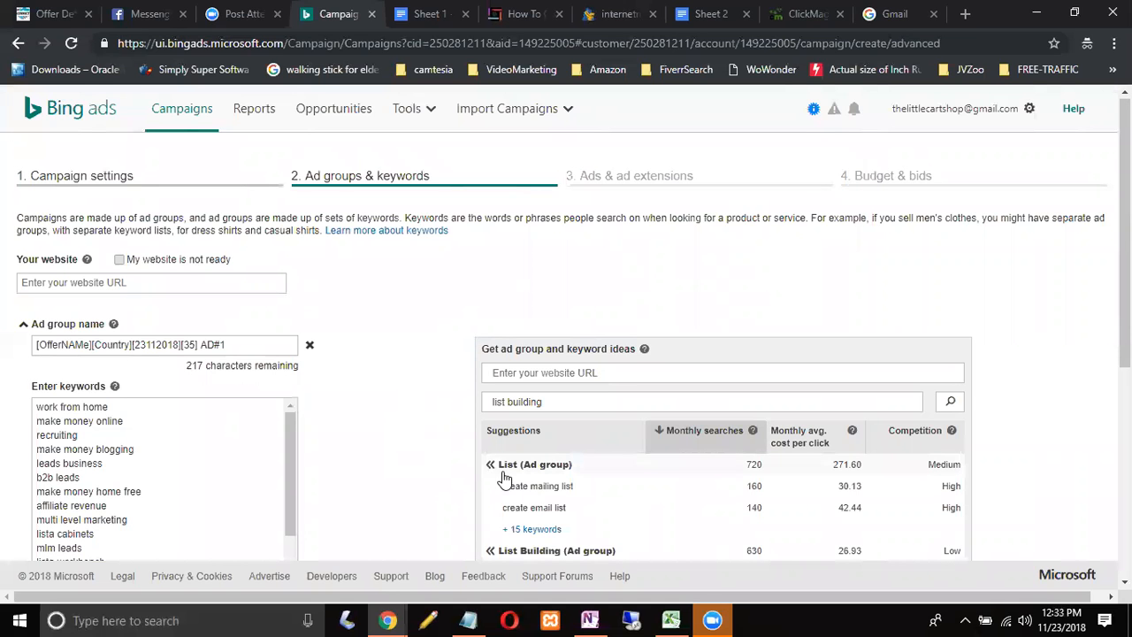
- Add all suggested keywords of the "List" ad group idea to the ad group ending in AD#1
{"action": "left_click", "coordinate": [530, 529]}
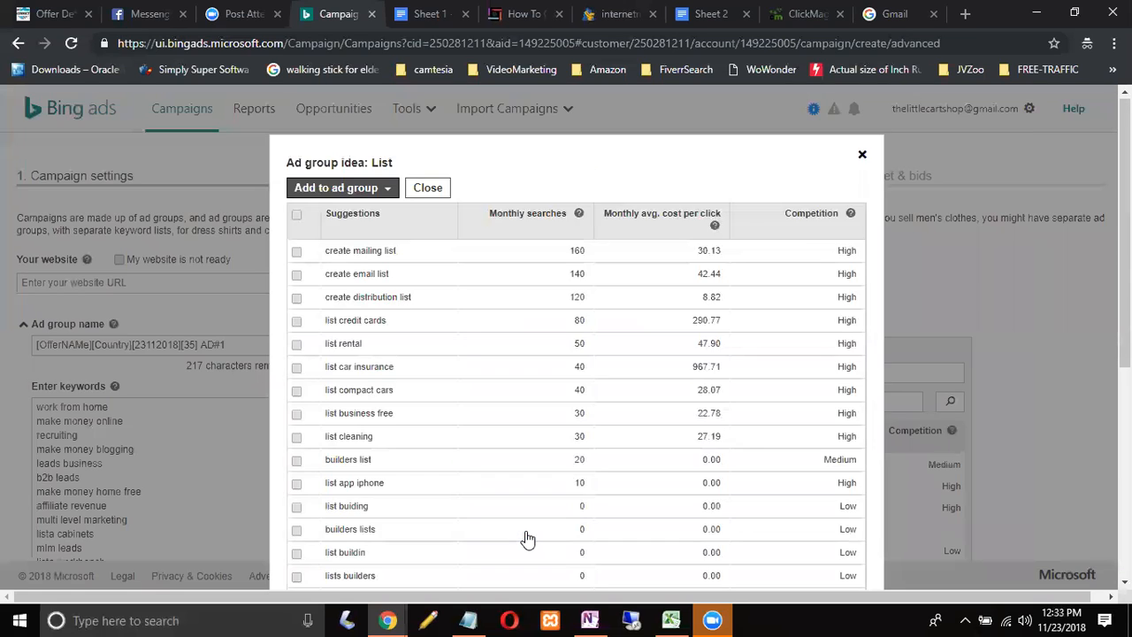
{"action": "left_click", "coordinate": [297, 215]}
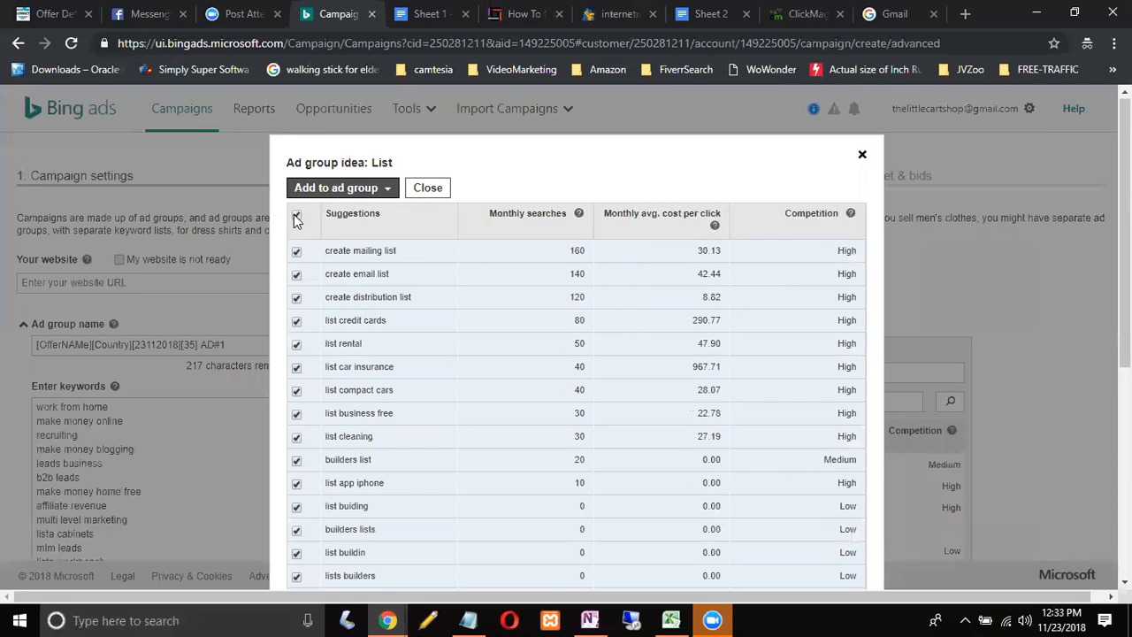
{"action": "left_click", "coordinate": [358, 191]}
{"action": "mouse_move", "coordinate": [374, 263]}
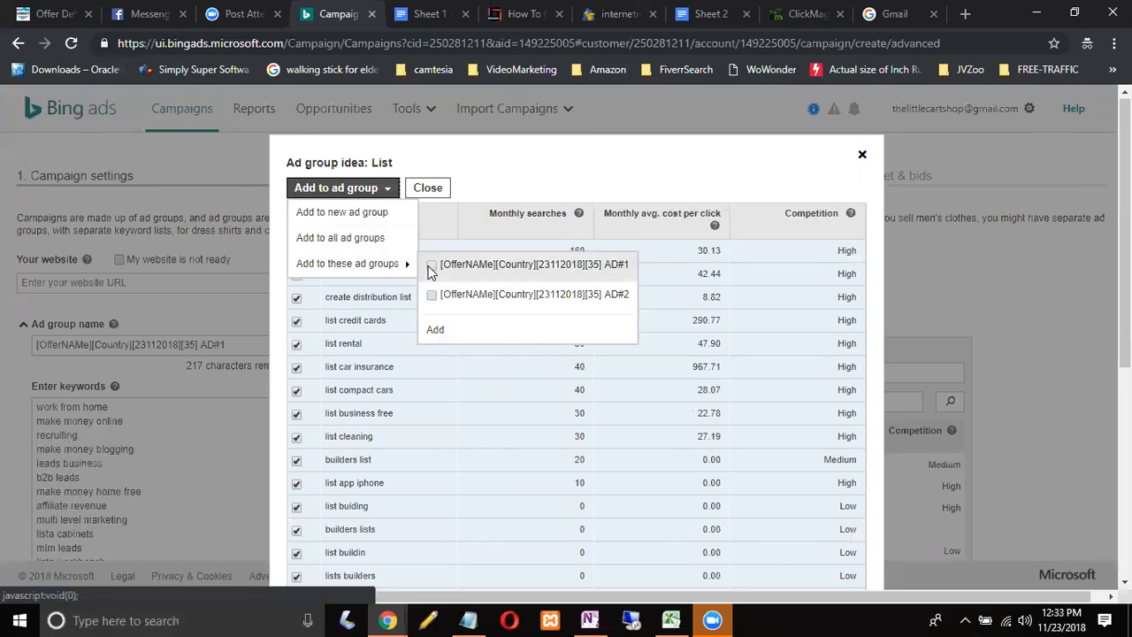
{"action": "left_click", "coordinate": [429, 267]}
{"action": "mouse_move", "coordinate": [394, 268]}
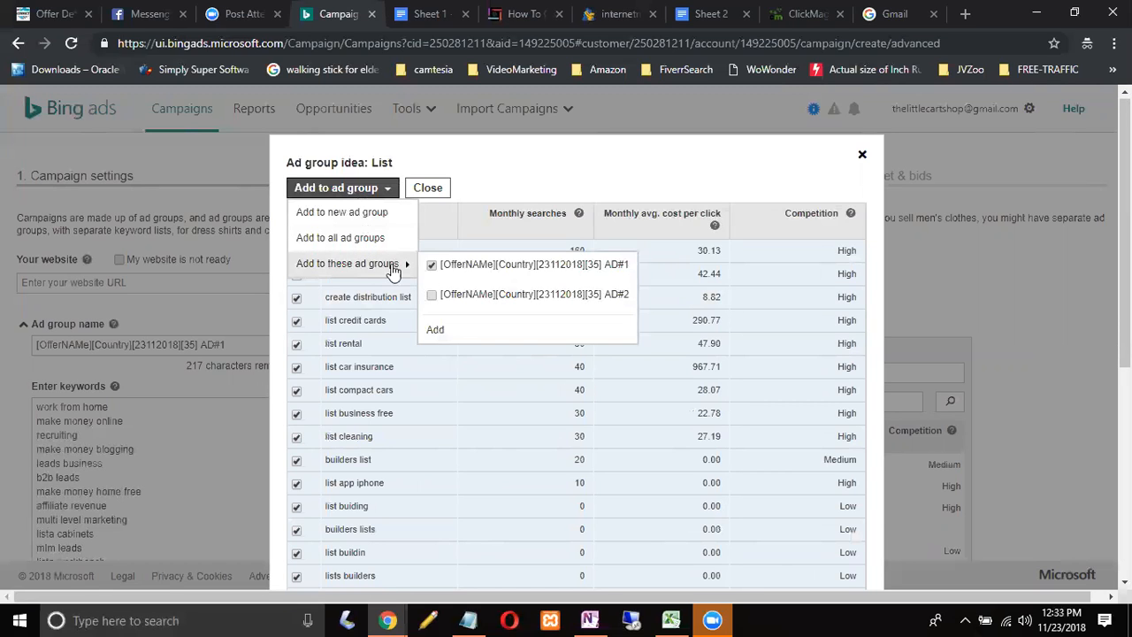
{"action": "left_click", "coordinate": [435, 334]}
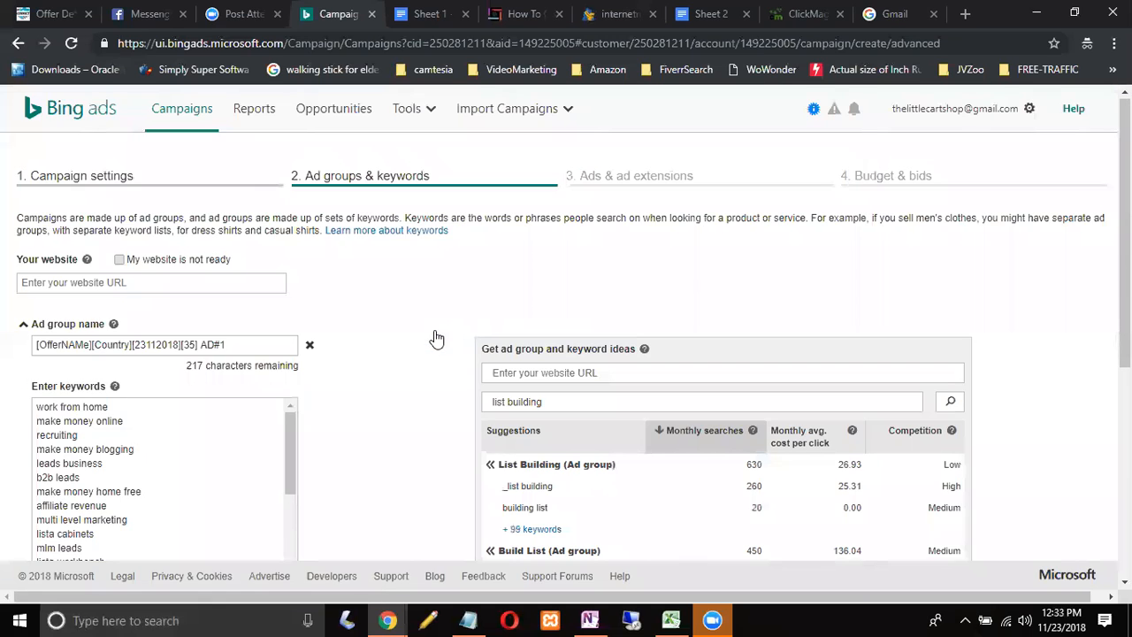
- Add every suggested keyword of the "List Building" ad group idea to the ad group ending in AD#1
{"action": "left_click", "coordinate": [526, 532]}
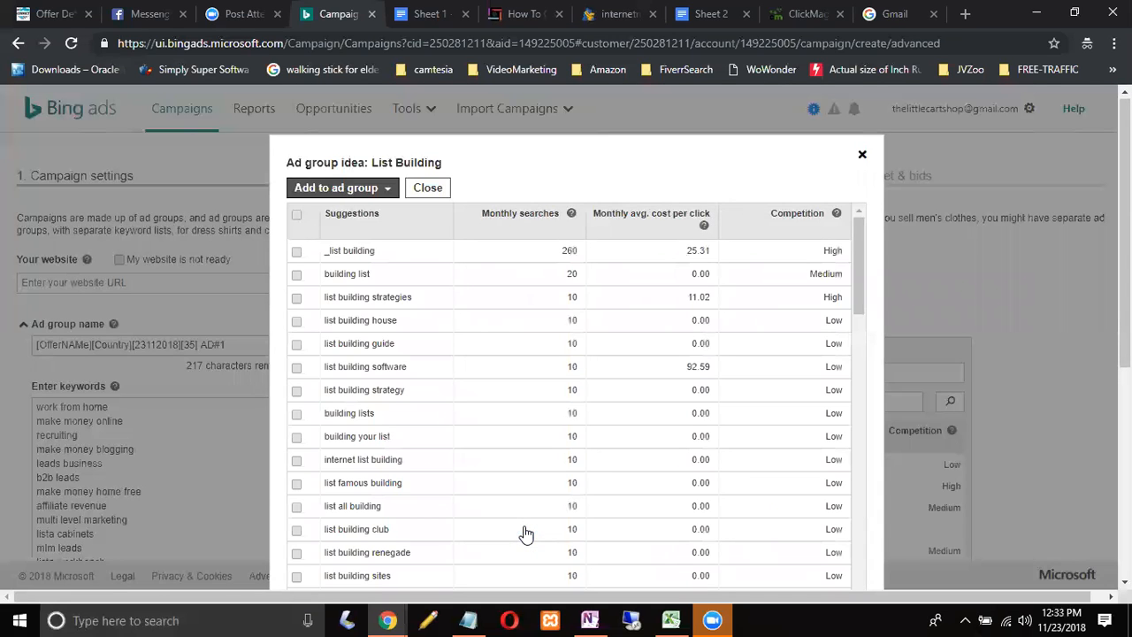
{"action": "left_click", "coordinate": [296, 220]}
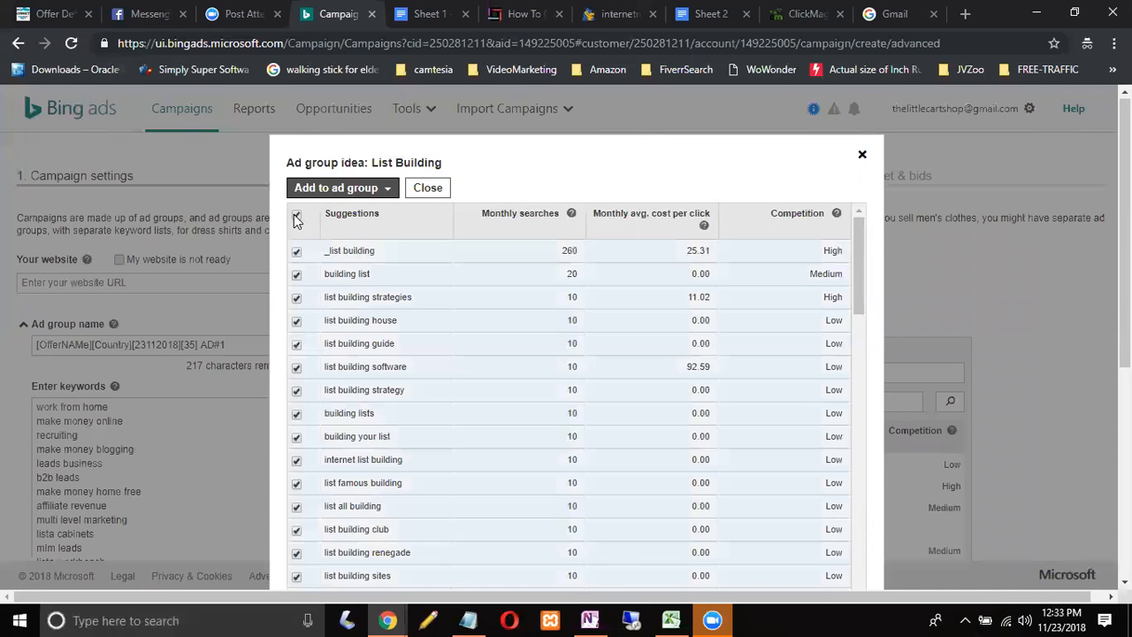
{"action": "left_click", "coordinate": [370, 195]}
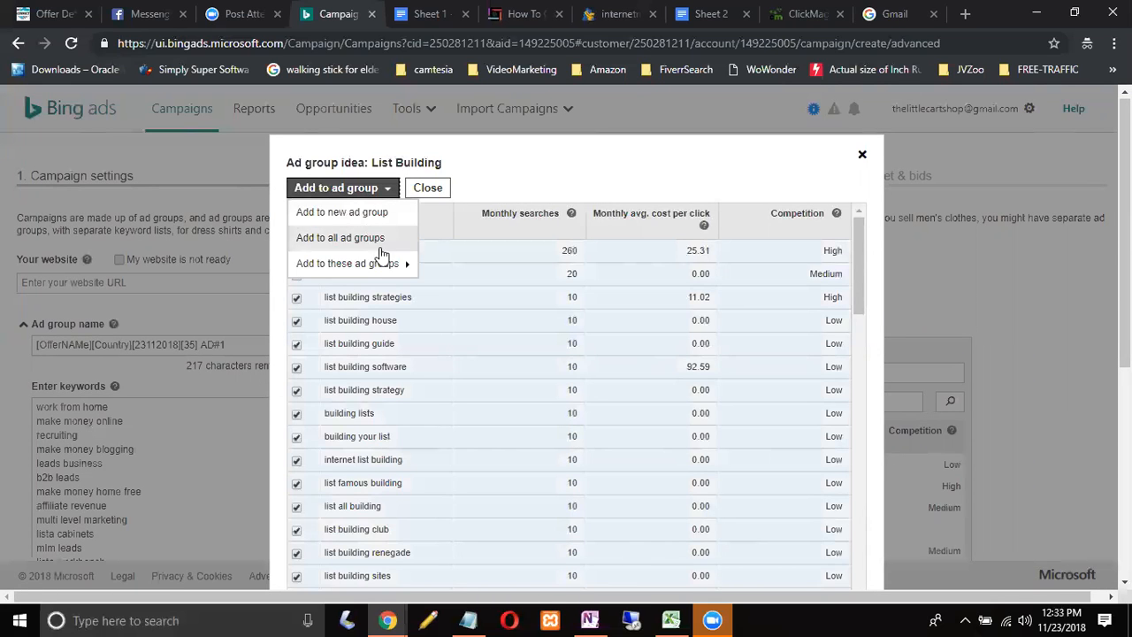
{"action": "mouse_move", "coordinate": [383, 264]}
{"action": "left_click", "coordinate": [431, 268]}
{"action": "mouse_move", "coordinate": [408, 267]}
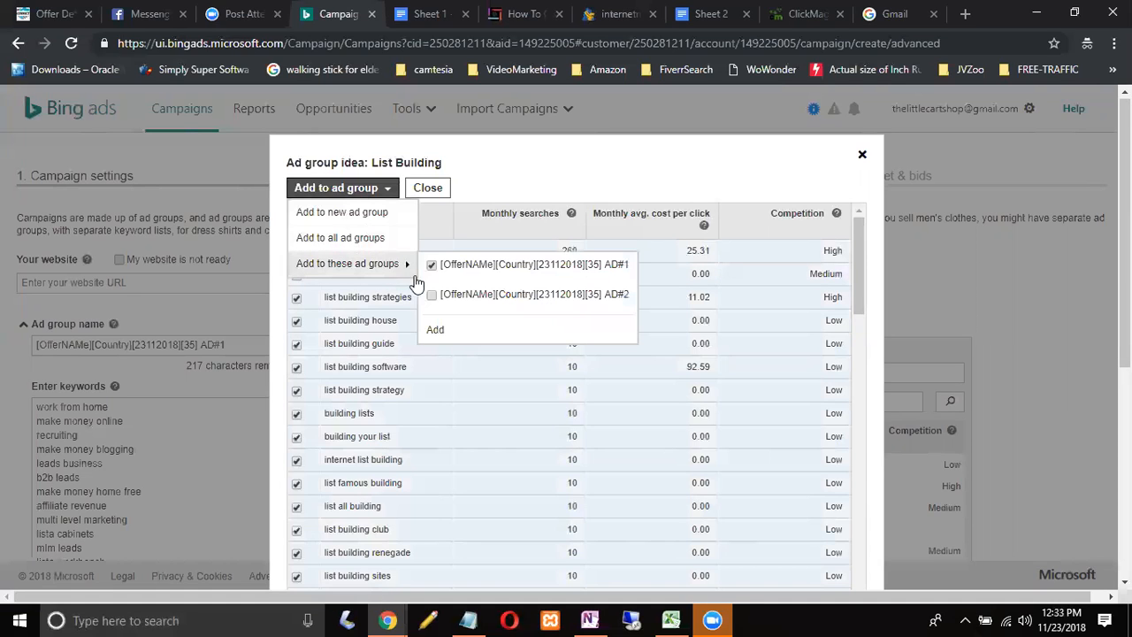
{"action": "left_click", "coordinate": [446, 334]}
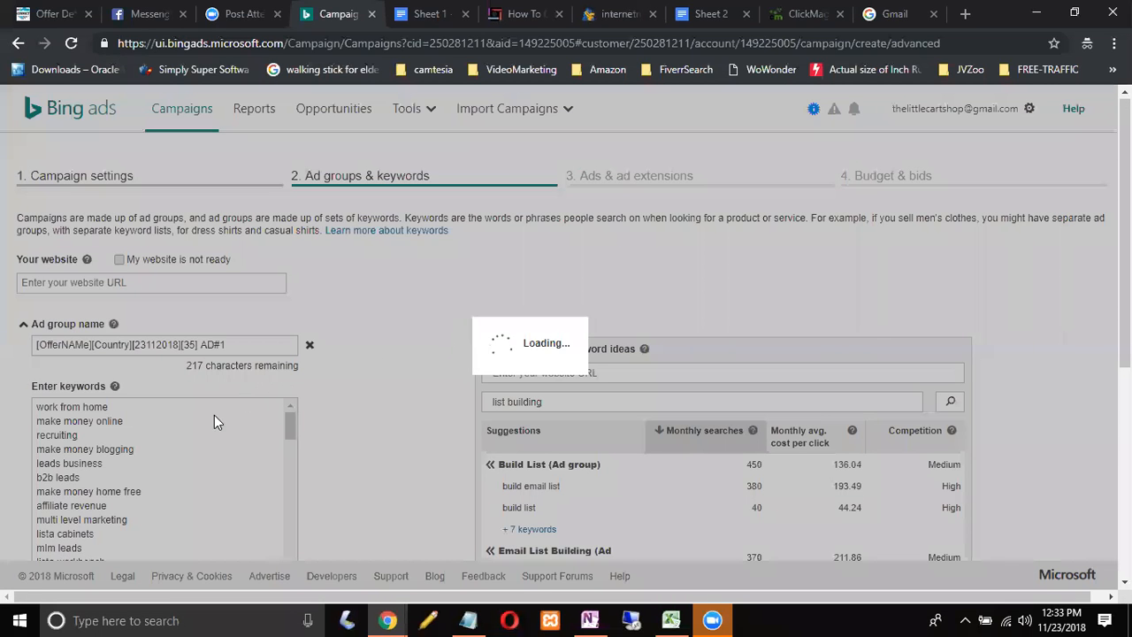
{"action": "left_click", "coordinate": [217, 449]}
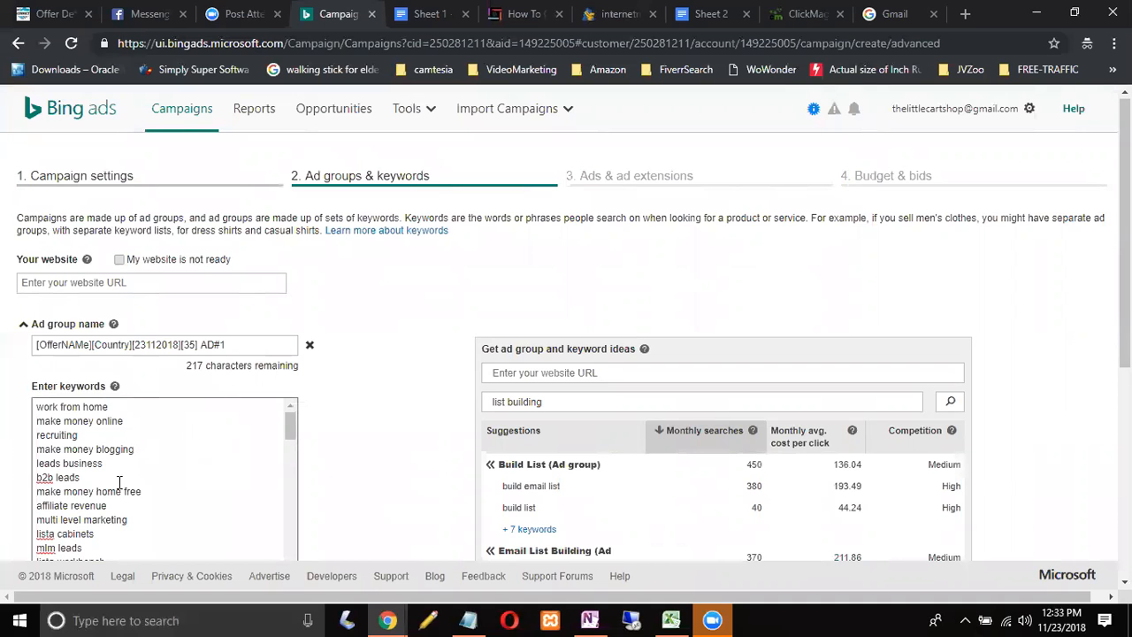
{"action": "left_click_drag", "start_coordinate": [80, 462], "coordinate": [15, 421]}
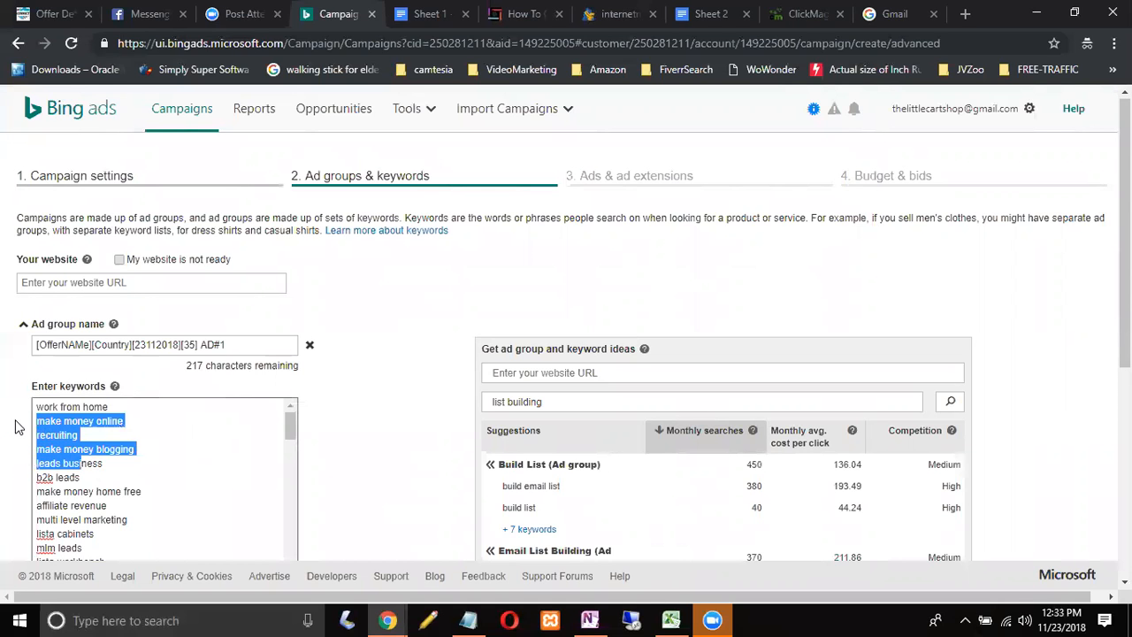
- Add all suggested keywords of the "Build List" ad group idea to the ad group ending in AD#1
{"action": "left_click", "coordinate": [528, 530]}
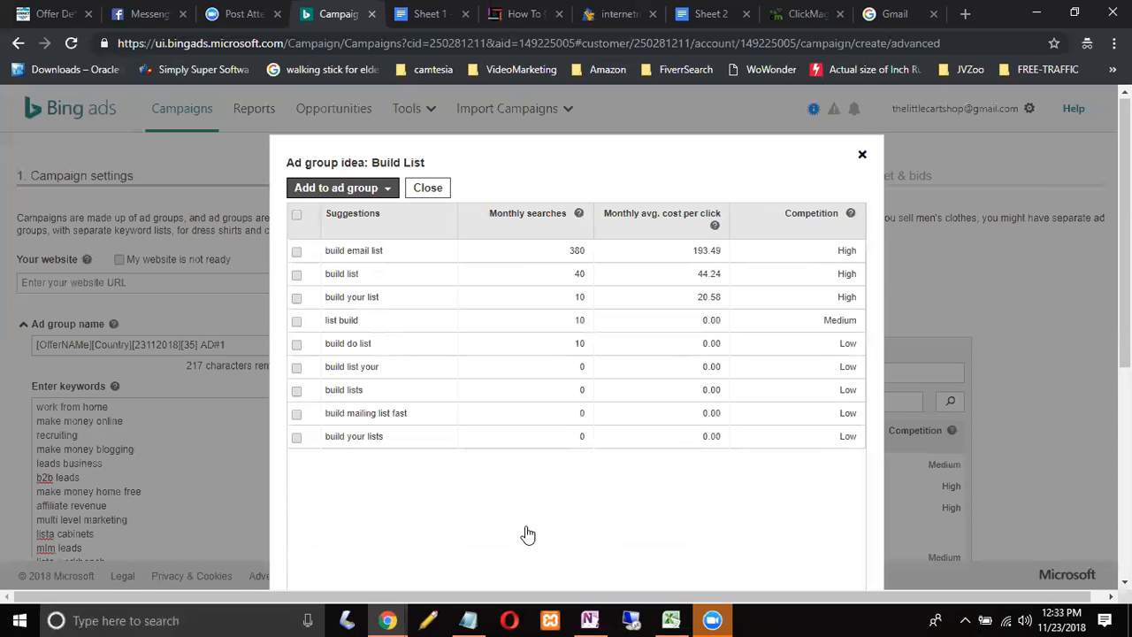
{"action": "left_click", "coordinate": [298, 217]}
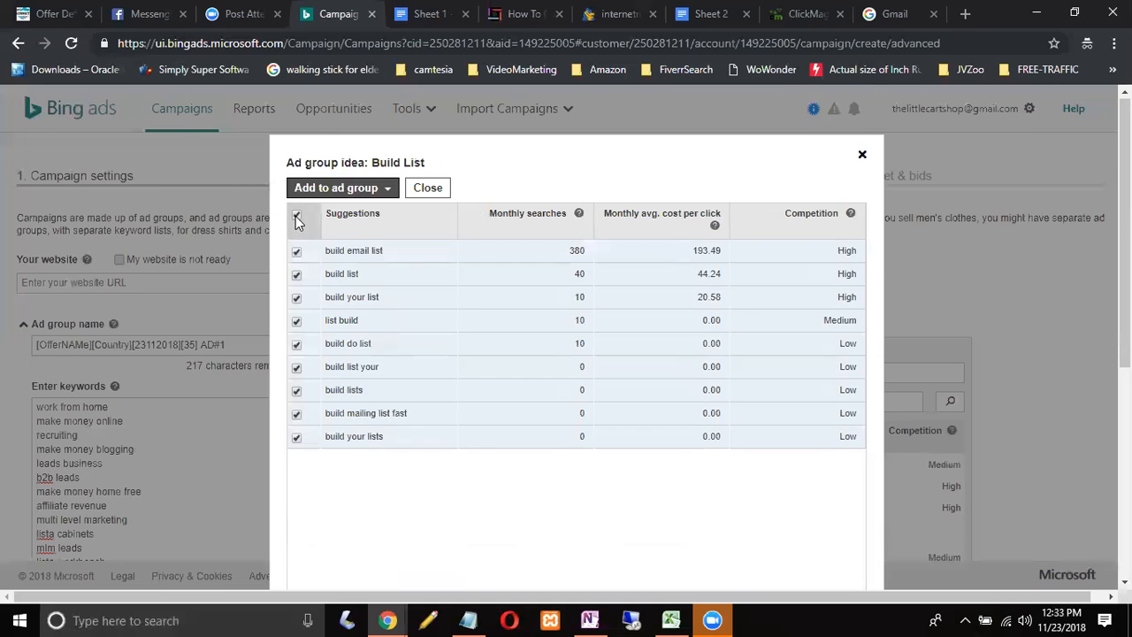
{"action": "left_click", "coordinate": [373, 199]}
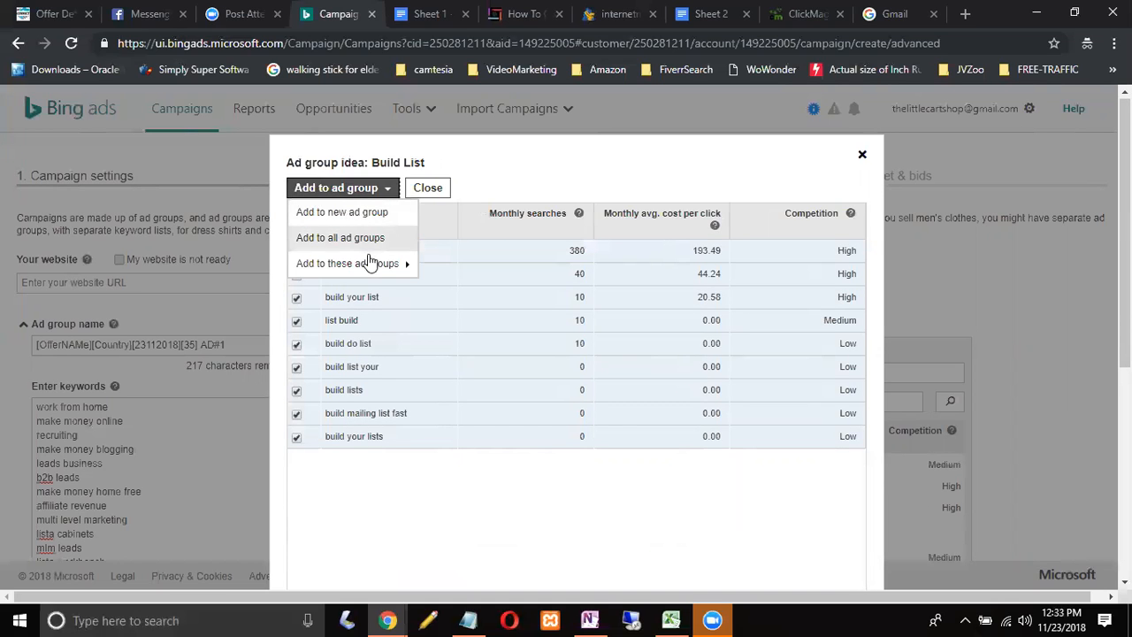
{"action": "mouse_move", "coordinate": [369, 267]}
{"action": "left_click", "coordinate": [432, 265]}
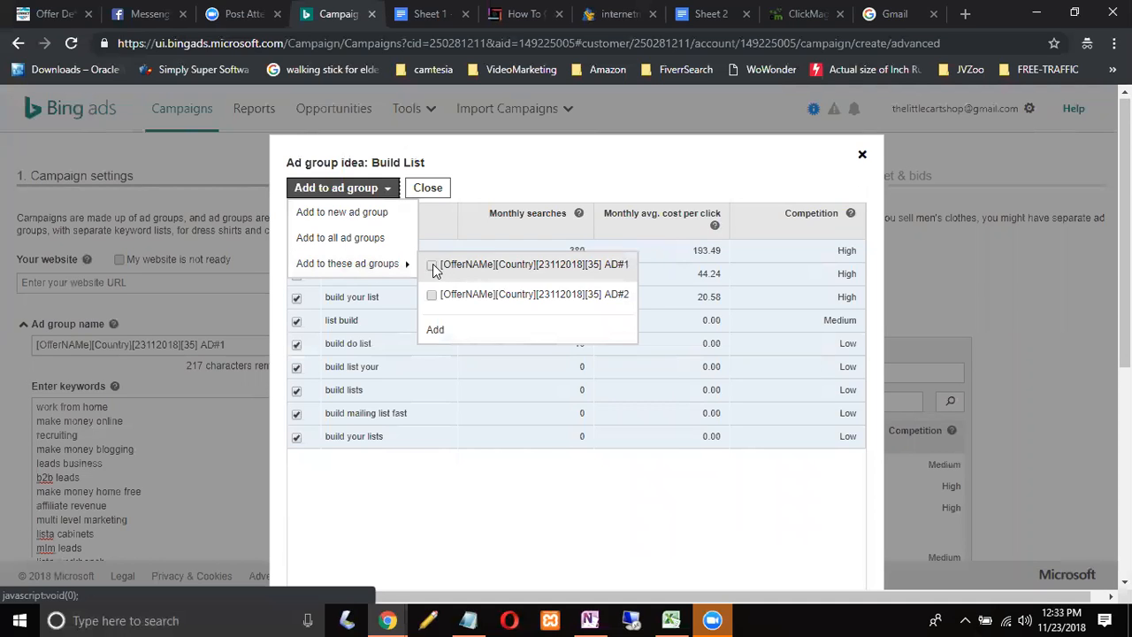
{"action": "mouse_move", "coordinate": [393, 276]}
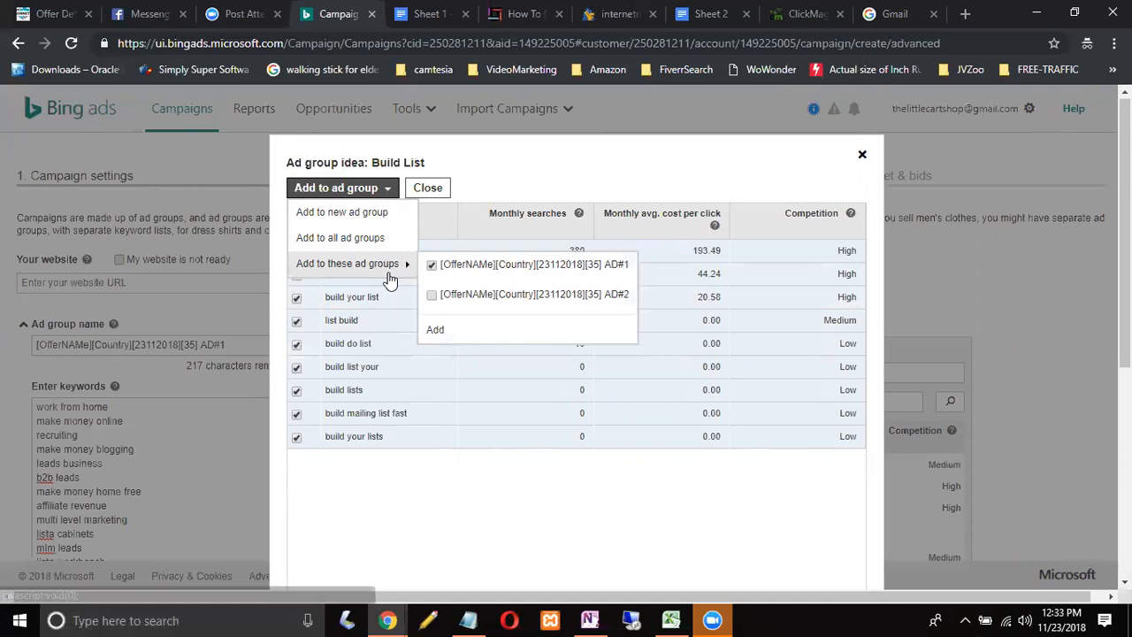
{"action": "left_click", "coordinate": [435, 331]}
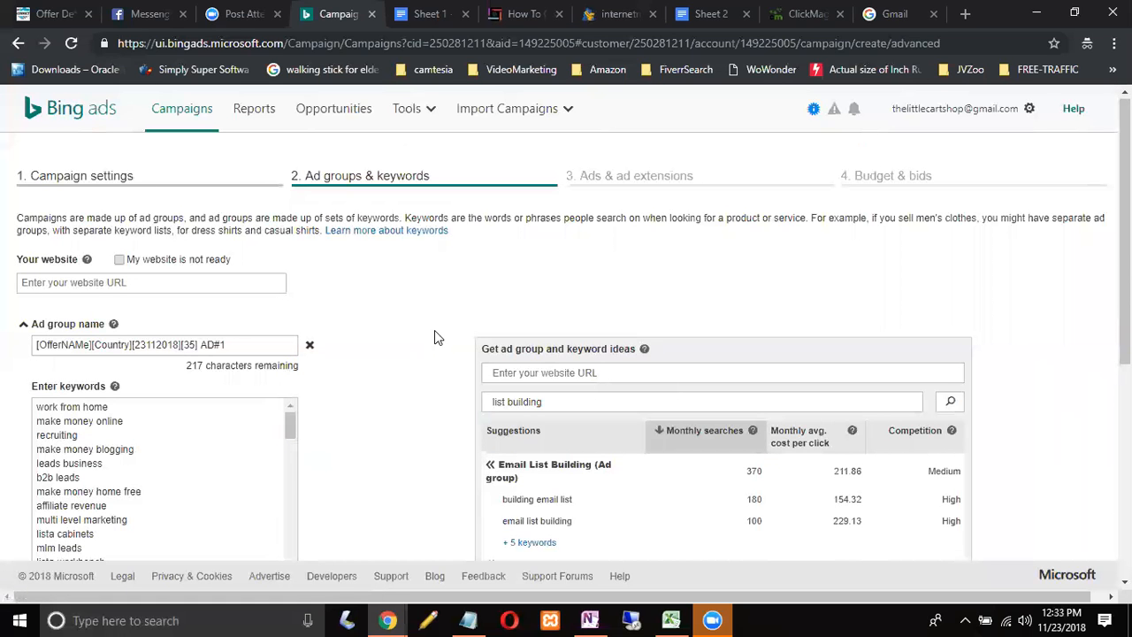
- Add all suggested keywords of the "Email List Building" ad group idea to the ad group ending in AD#1
{"action": "left_click", "coordinate": [531, 543]}
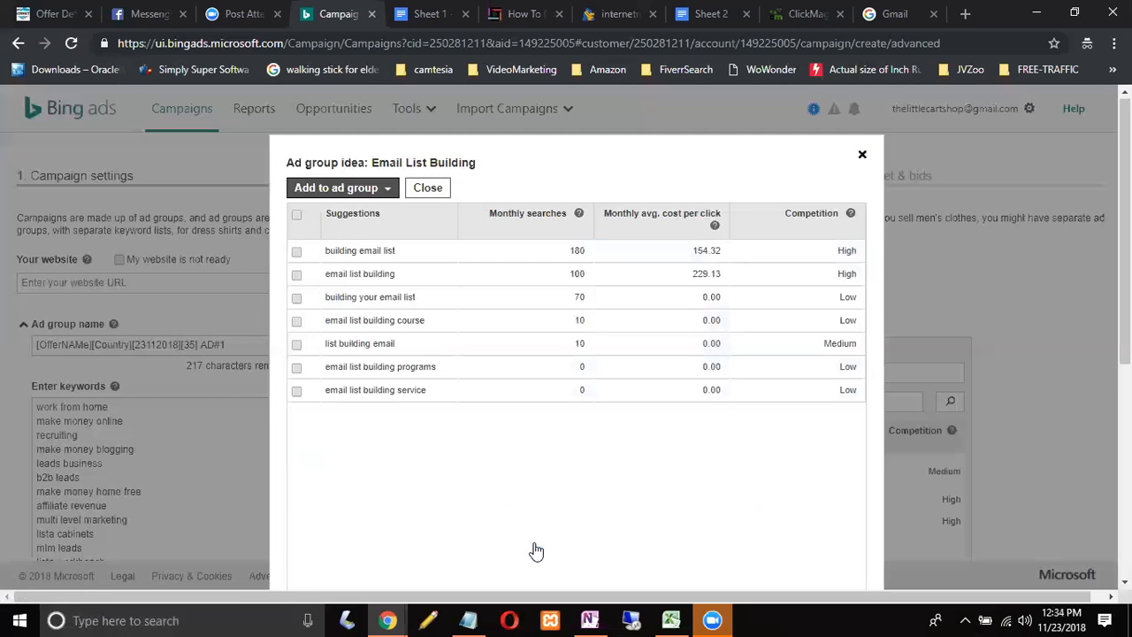
{"action": "left_click", "coordinate": [297, 217]}
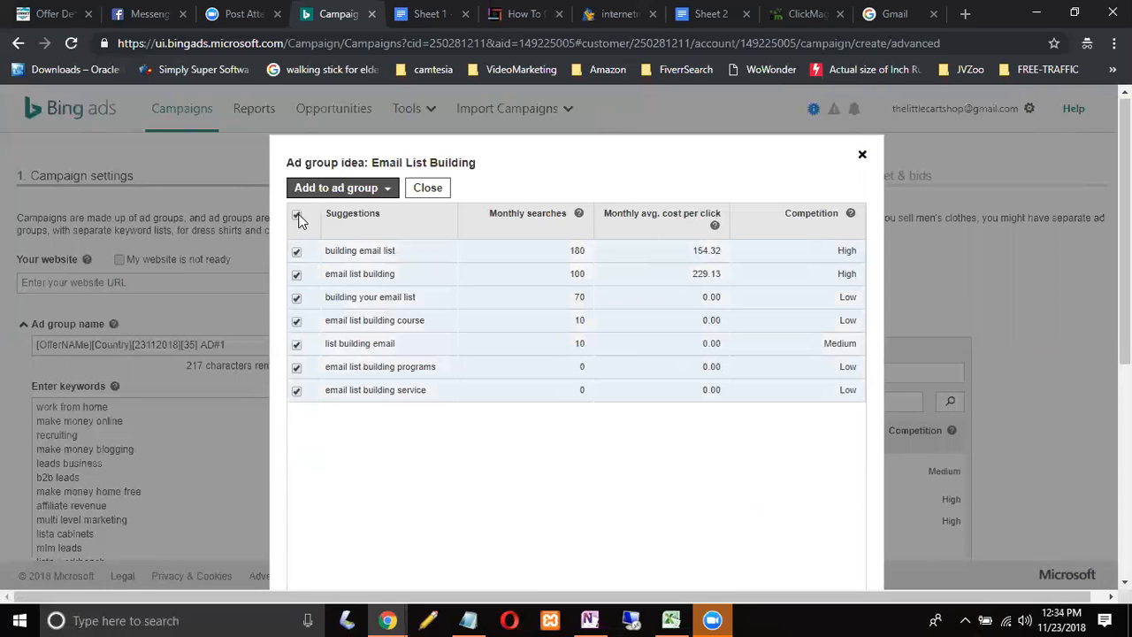
{"action": "left_click", "coordinate": [362, 190]}
{"action": "mouse_move", "coordinate": [372, 264]}
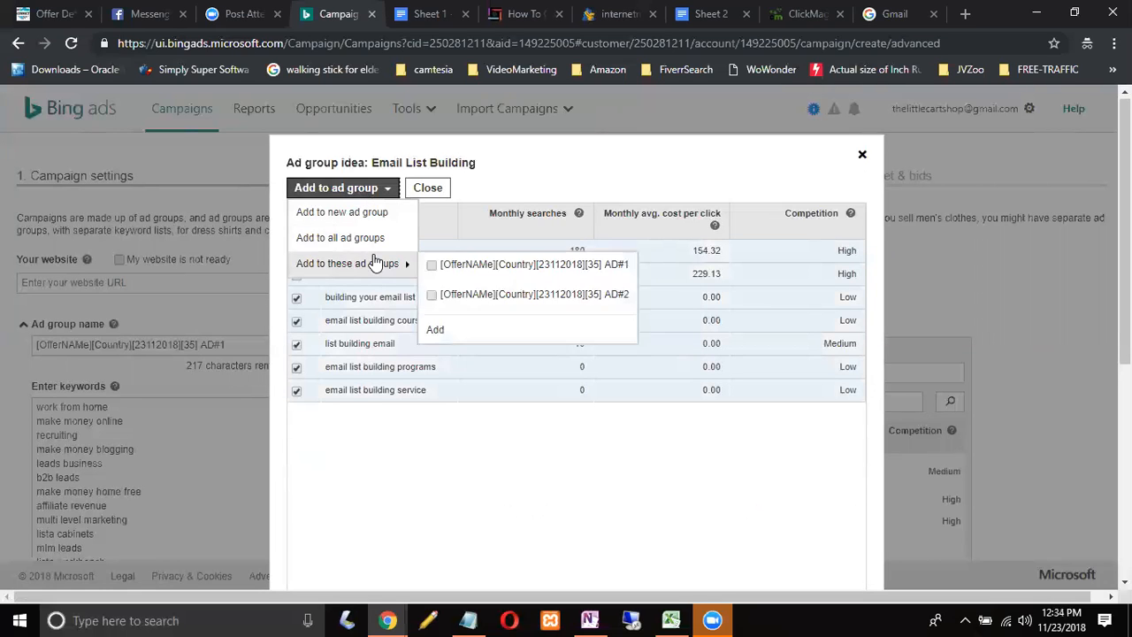
{"action": "left_click", "coordinate": [432, 267]}
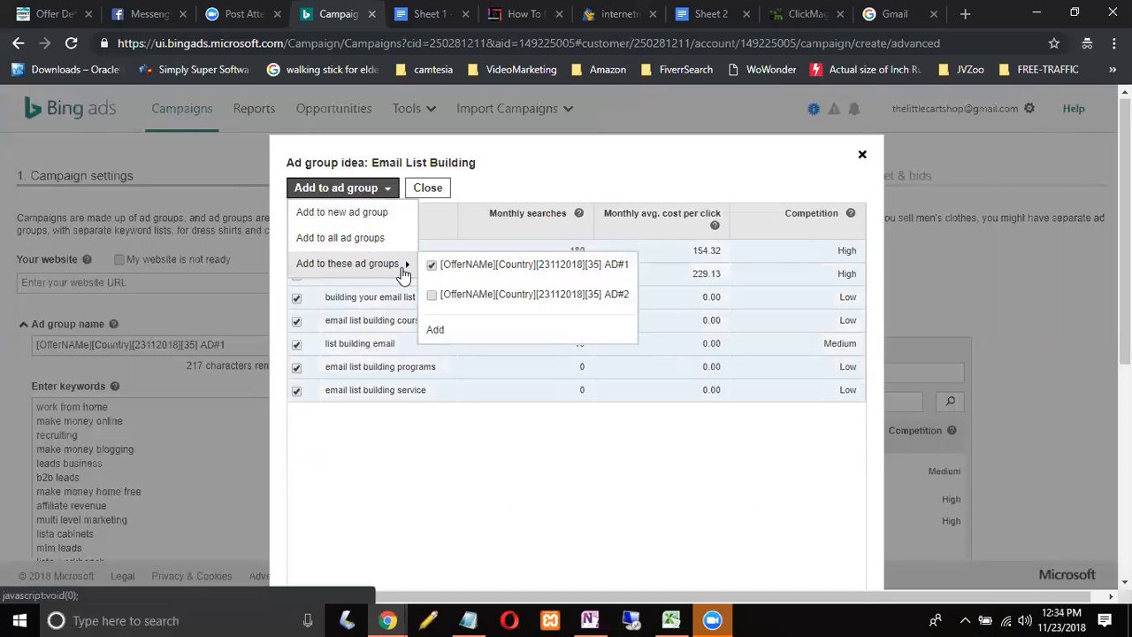
{"action": "left_click", "coordinate": [439, 331]}
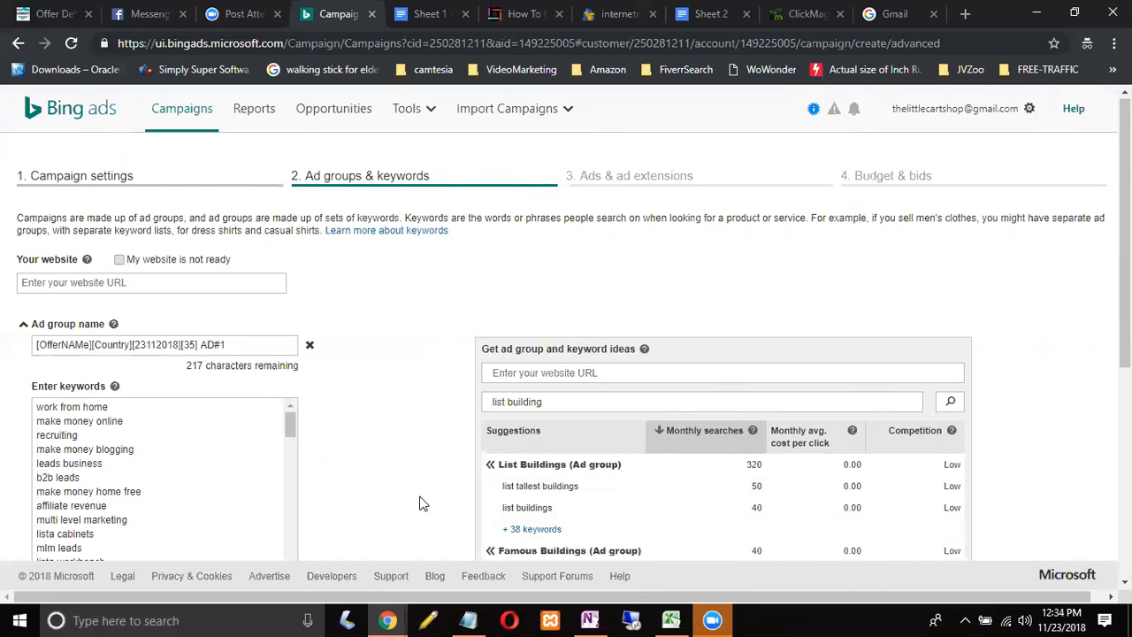
- Add every suggested keyword of the "List Buildings" ad group idea to the ad group ending in AD#1
{"action": "scroll", "coordinate": [420, 503], "scroll_direction": "down", "scroll_amount": 3}
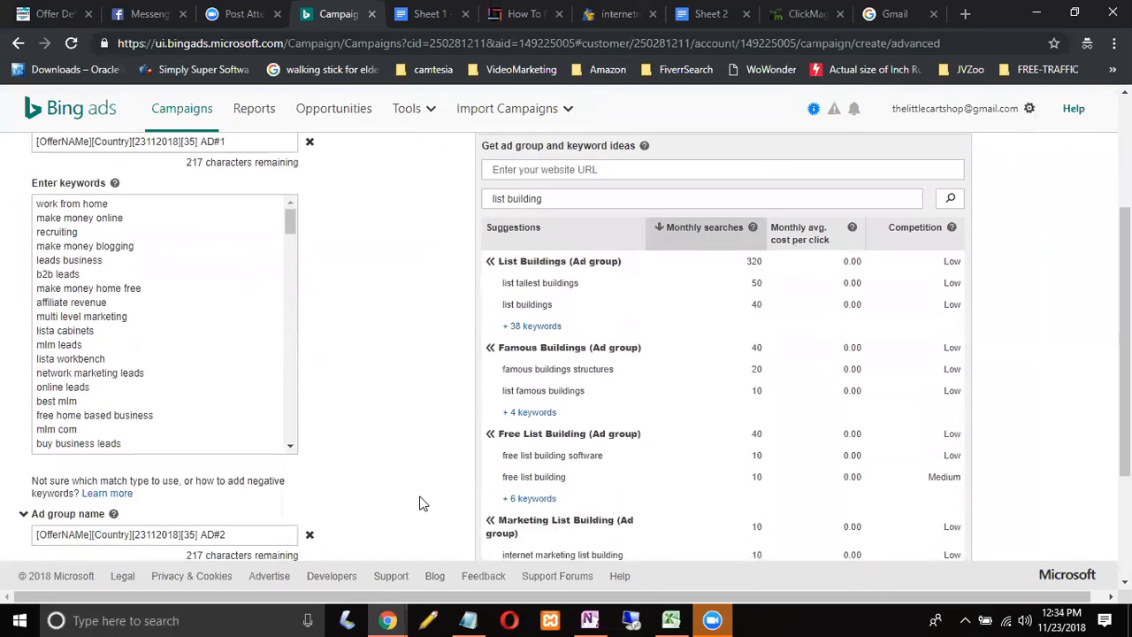
{"action": "scroll", "coordinate": [420, 503], "scroll_direction": "down", "scroll_amount": 3}
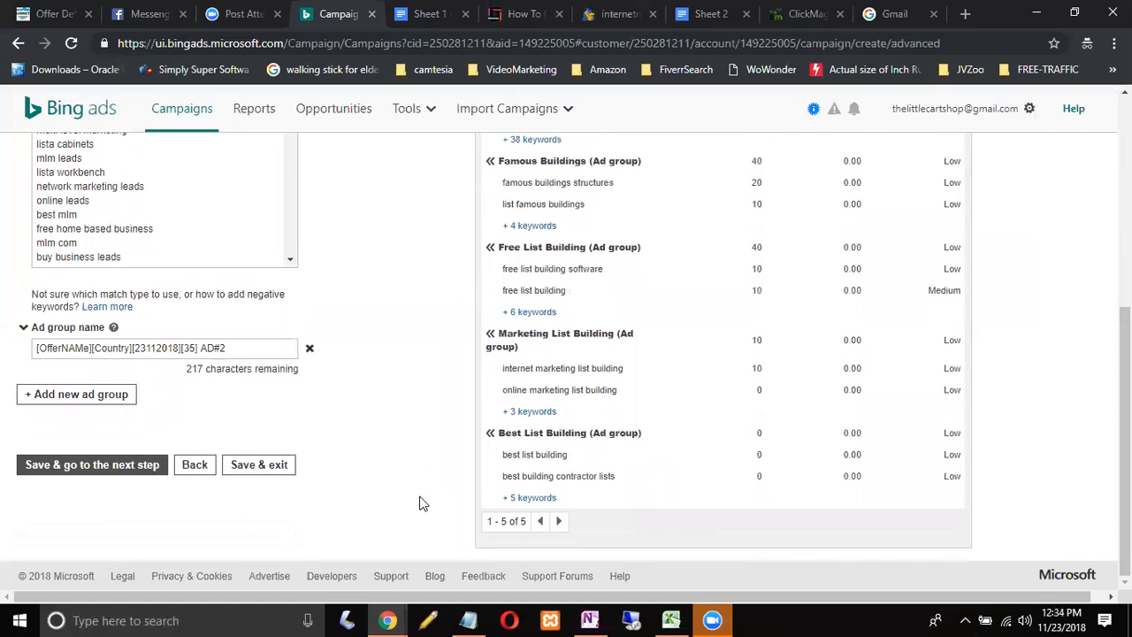
{"action": "scroll", "coordinate": [420, 503], "scroll_direction": "up", "scroll_amount": 4}
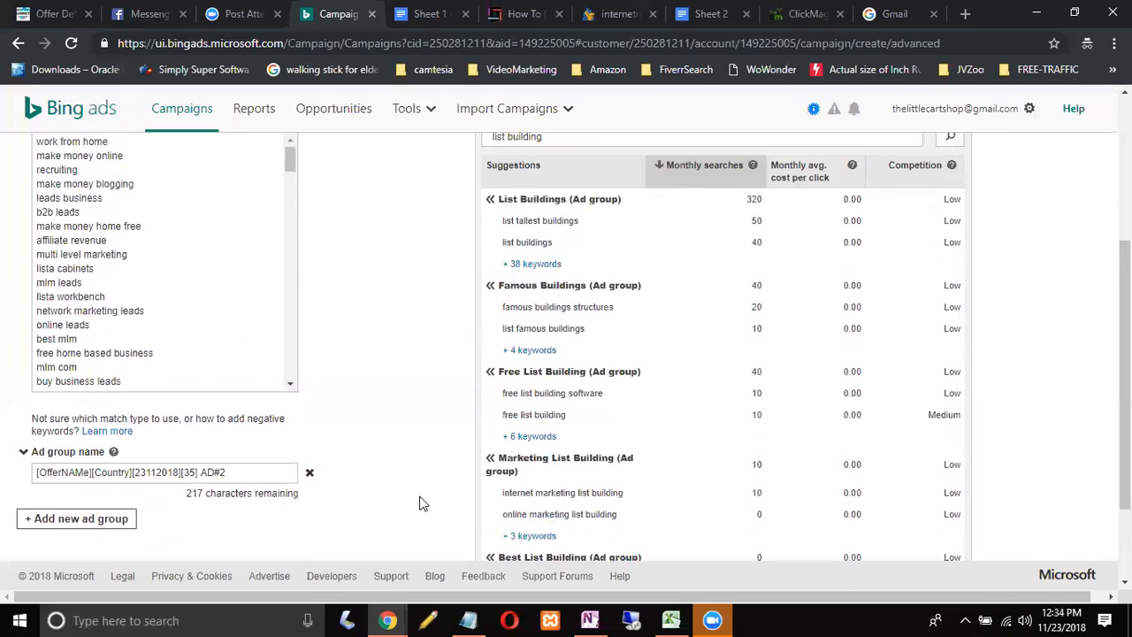
{"action": "scroll", "coordinate": [420, 503], "scroll_direction": "up", "scroll_amount": 2}
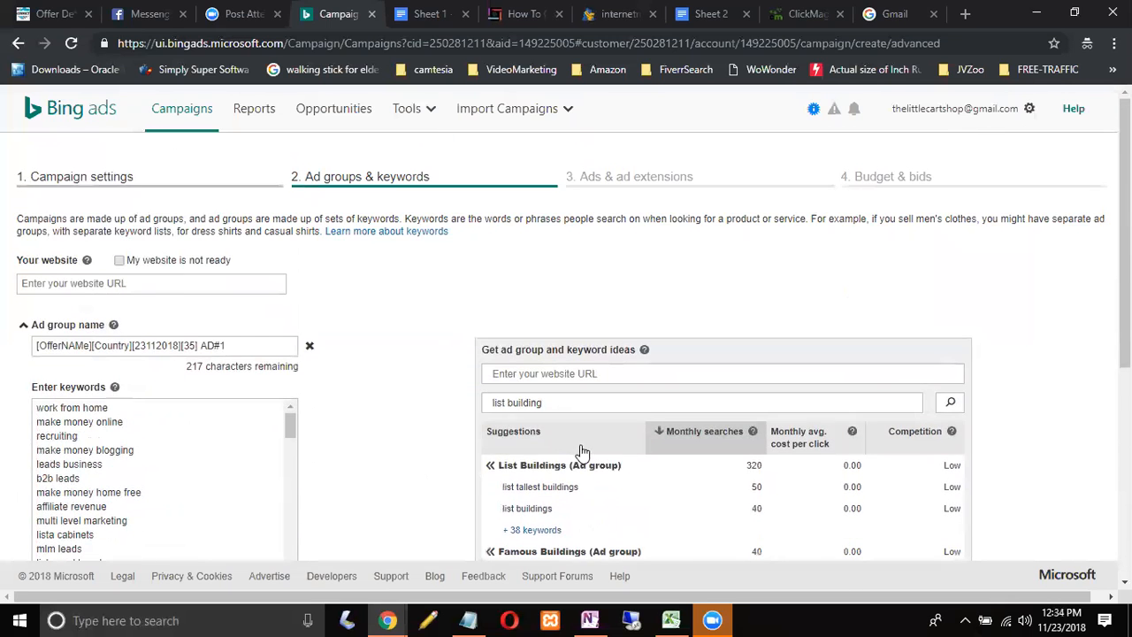
{"action": "left_click", "coordinate": [531, 531]}
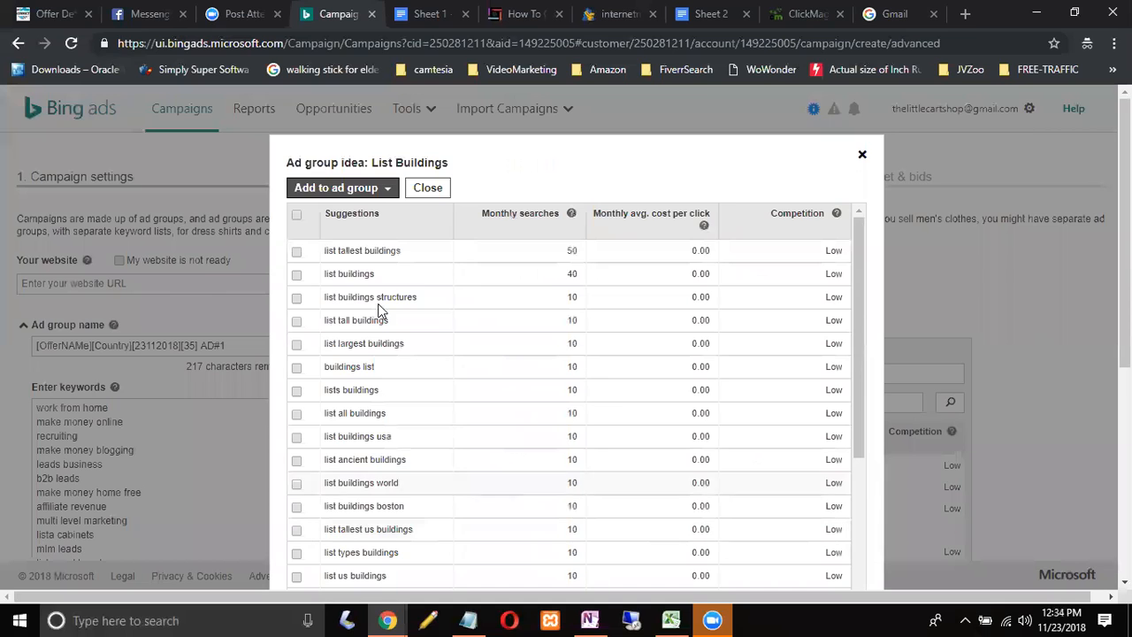
{"action": "left_click", "coordinate": [297, 220]}
{"action": "left_click", "coordinate": [372, 187]}
{"action": "mouse_move", "coordinate": [378, 259]}
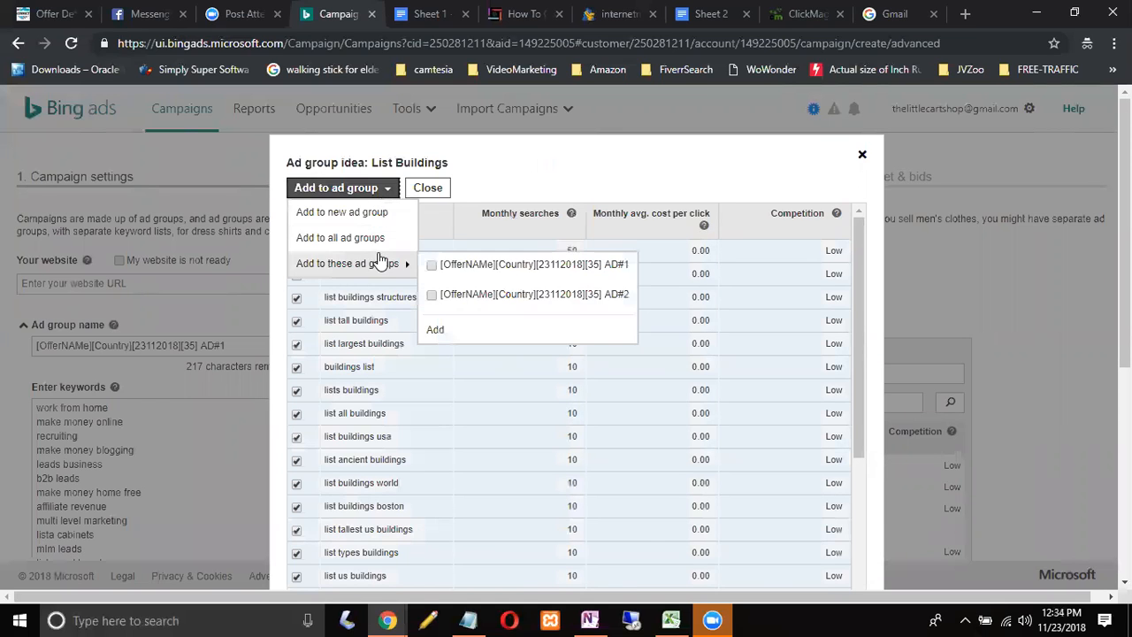
{"action": "left_click", "coordinate": [432, 265]}
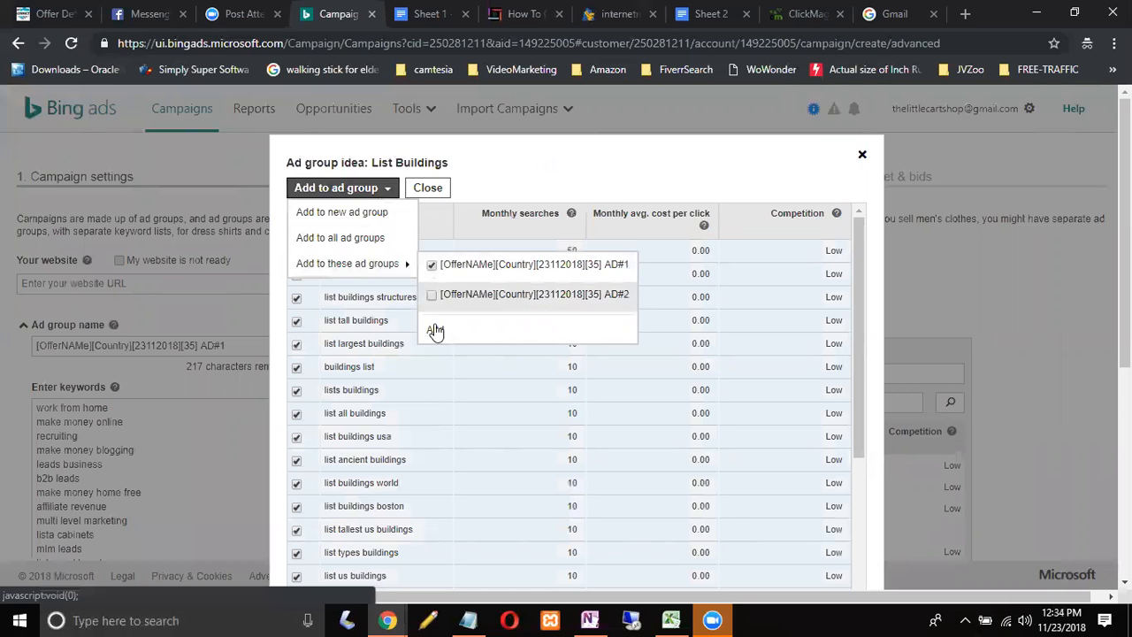
{"action": "left_click", "coordinate": [434, 331]}
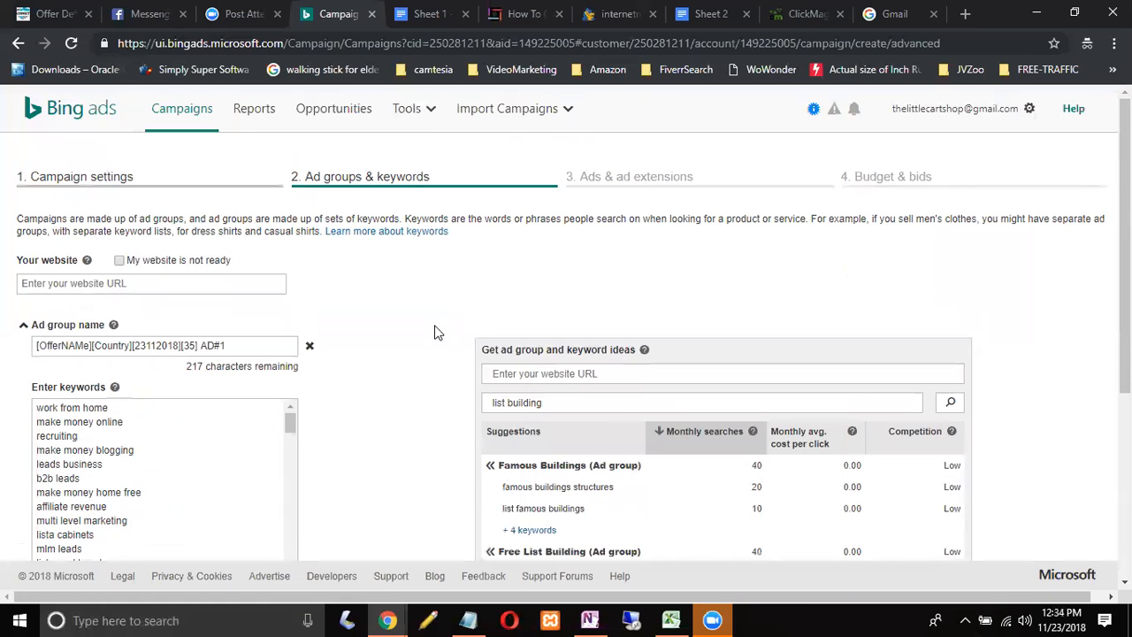
{"action": "left_click", "coordinate": [529, 530]}
{"action": "left_click", "coordinate": [297, 216]}
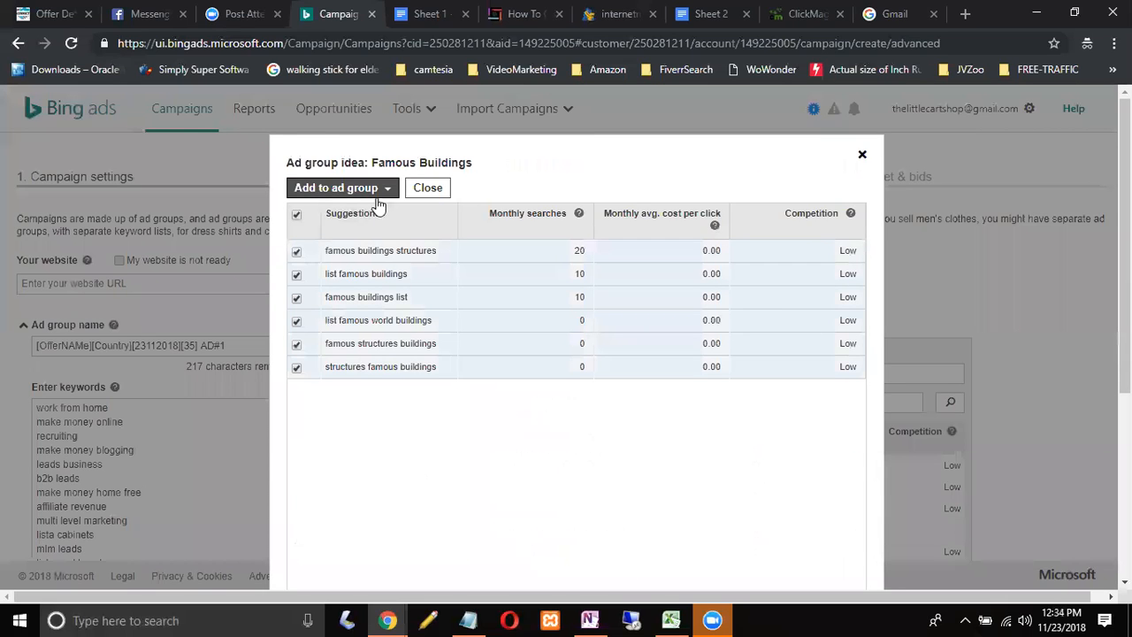
{"action": "scroll", "coordinate": [385, 200], "scroll_direction": "down", "scroll_amount": 1}
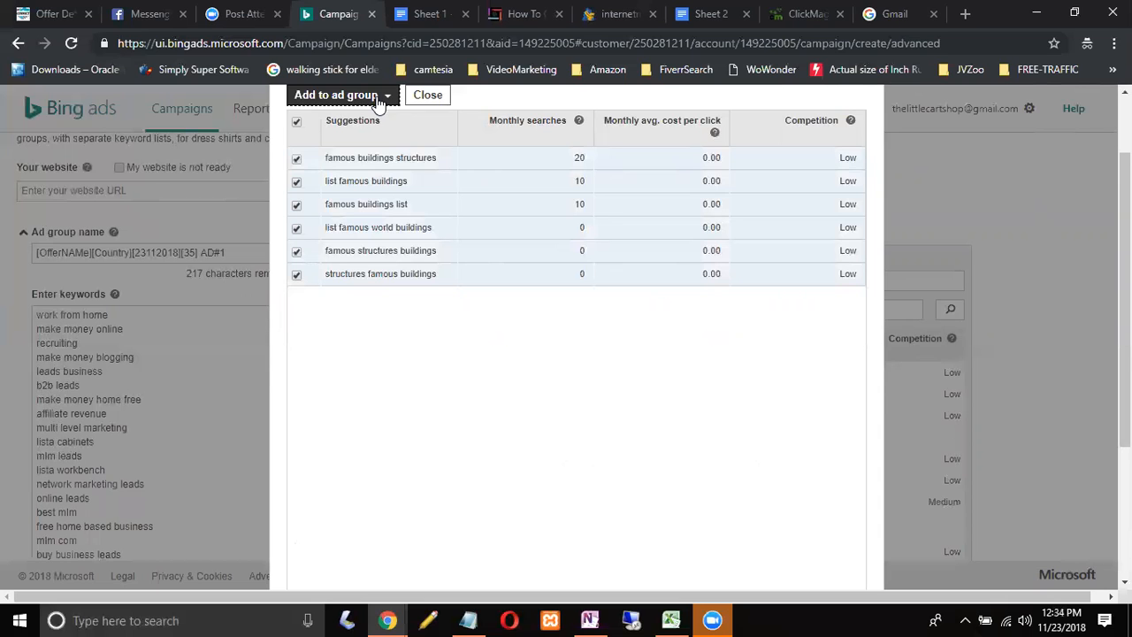
{"action": "left_click", "coordinate": [428, 95]}
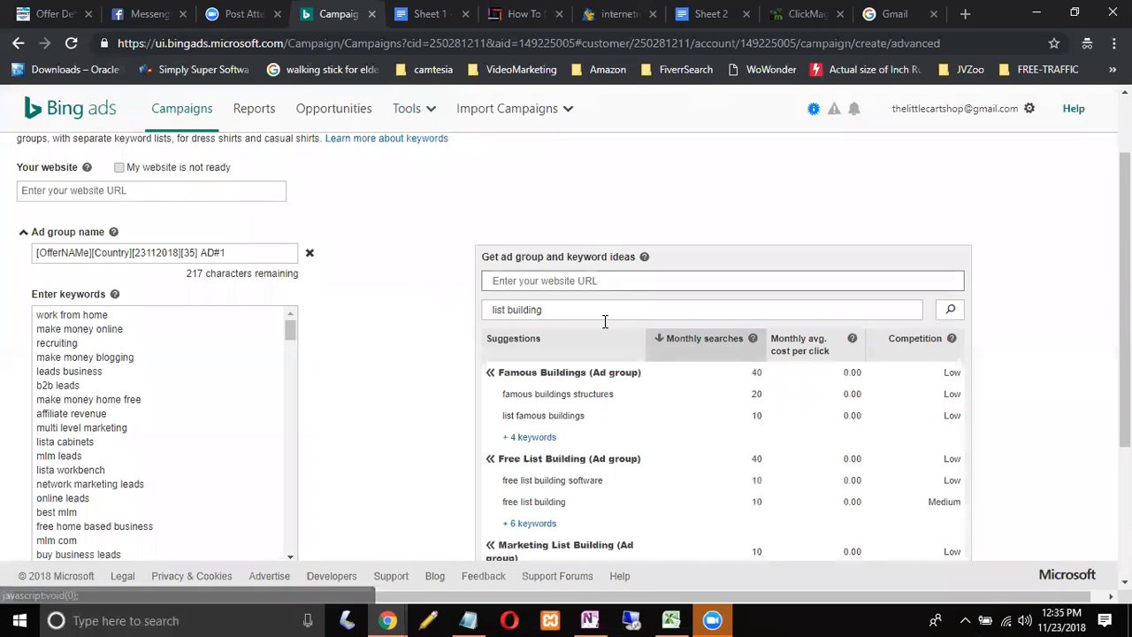
- Add all suggested keywords of the "Free List Building" ad group idea to the ad group ending in AD#1
{"action": "scroll", "coordinate": [605, 321], "scroll_direction": "down", "scroll_amount": 1}
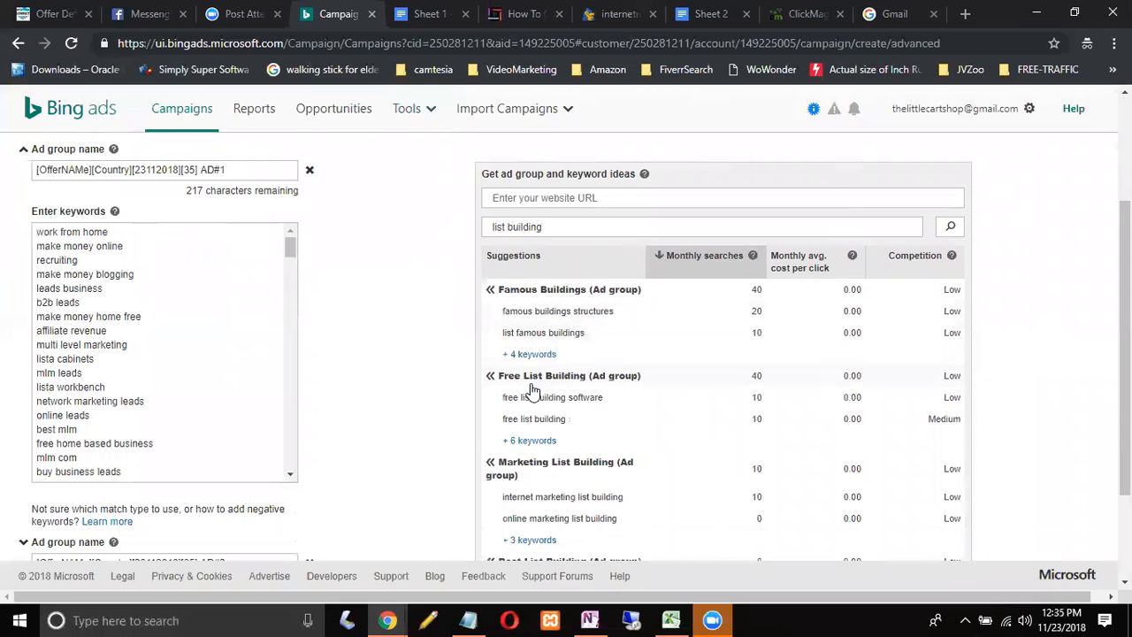
{"action": "left_click", "coordinate": [523, 442]}
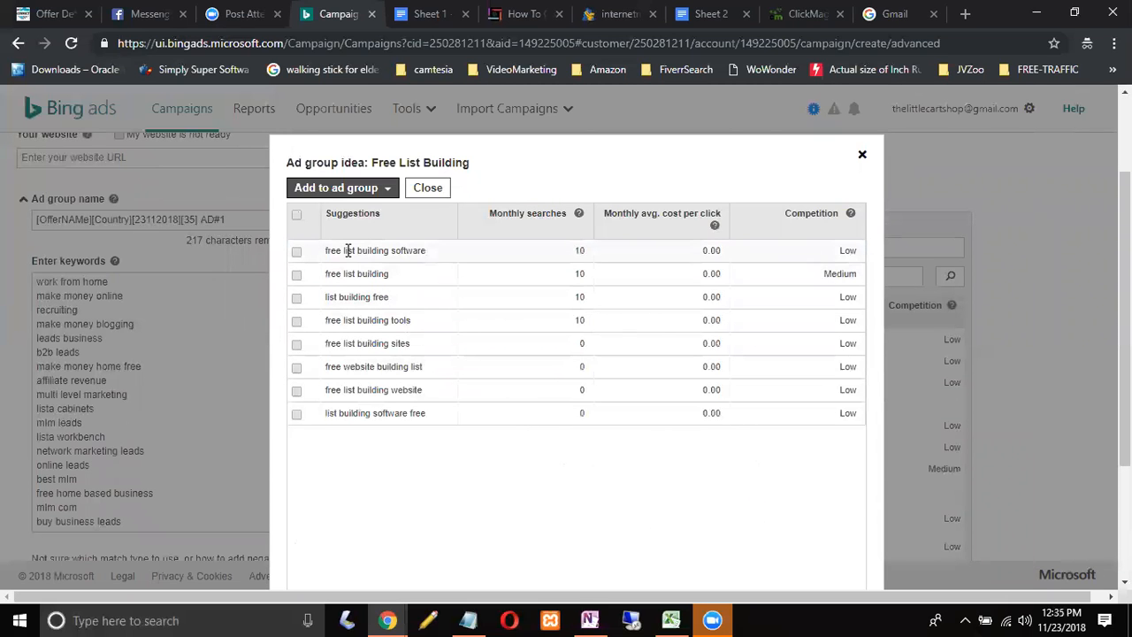
{"action": "left_click", "coordinate": [297, 220]}
{"action": "left_click", "coordinate": [372, 189]}
{"action": "mouse_move", "coordinate": [388, 266]}
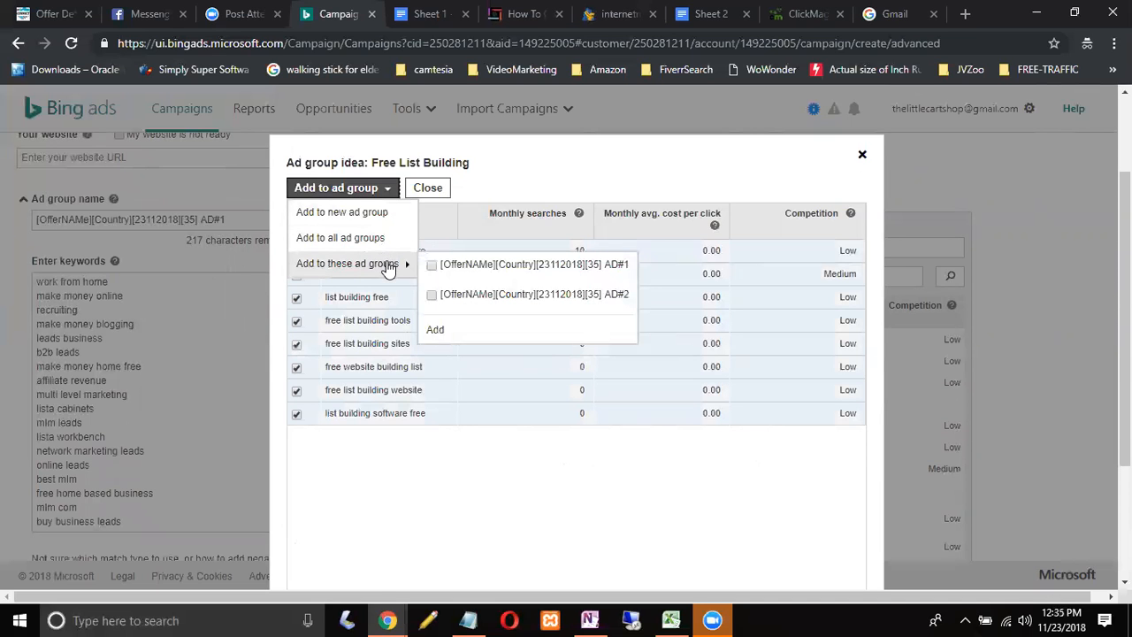
{"action": "left_click", "coordinate": [432, 265]}
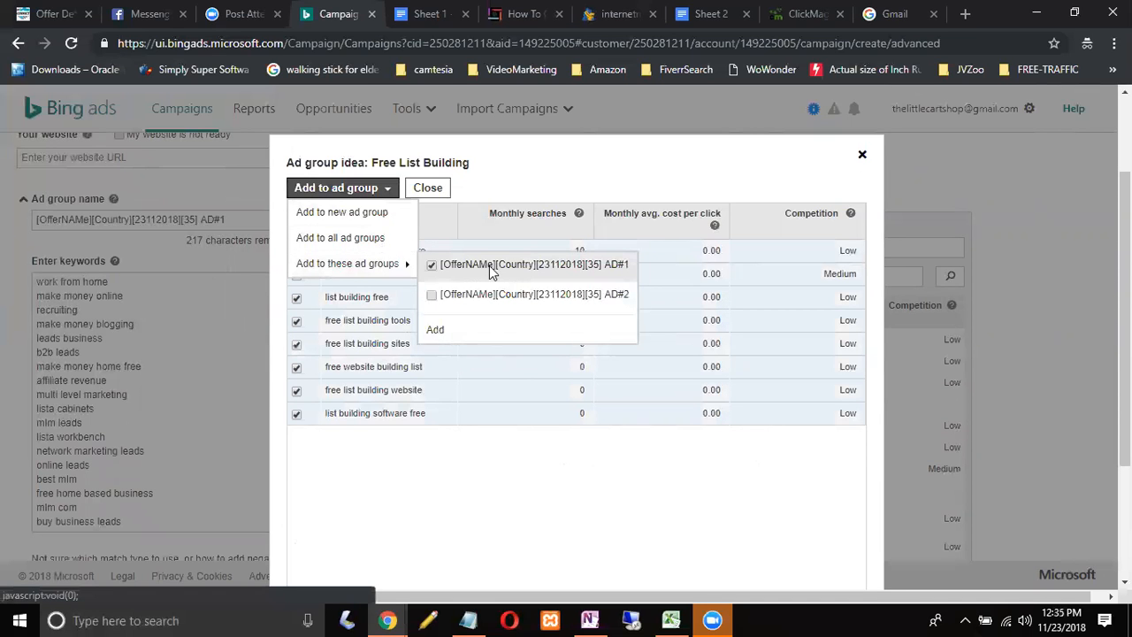
{"action": "left_click", "coordinate": [436, 330]}
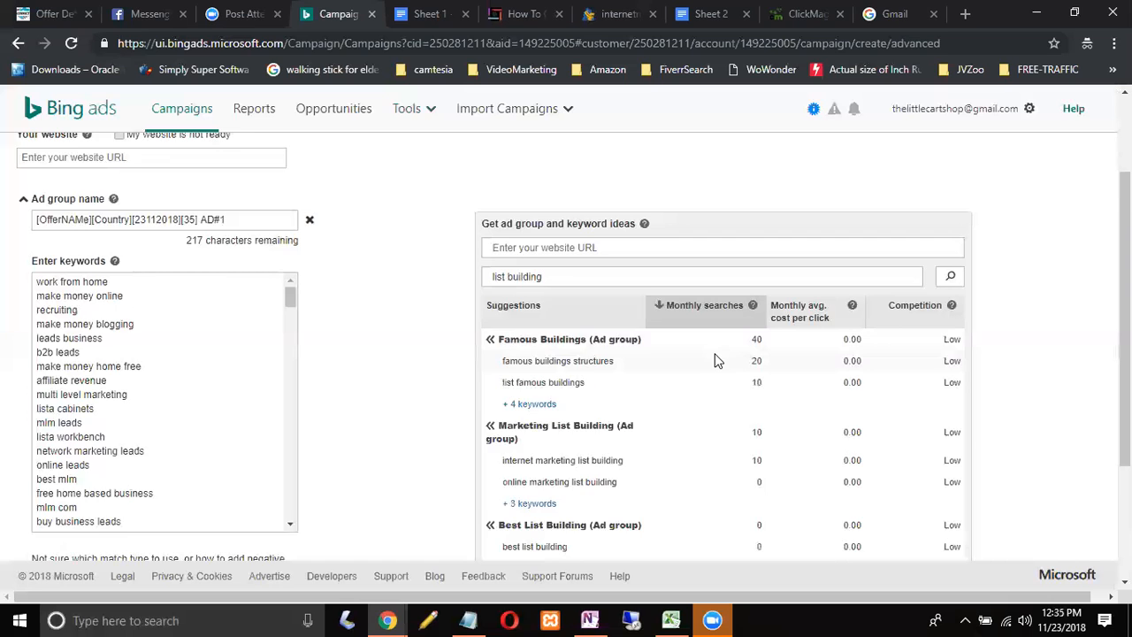
- Add all suggested keywords of the "Marketing List Building" ad group idea to the ad group ending in AD#1
{"action": "scroll", "coordinate": [716, 360], "scroll_direction": "down", "scroll_amount": 1}
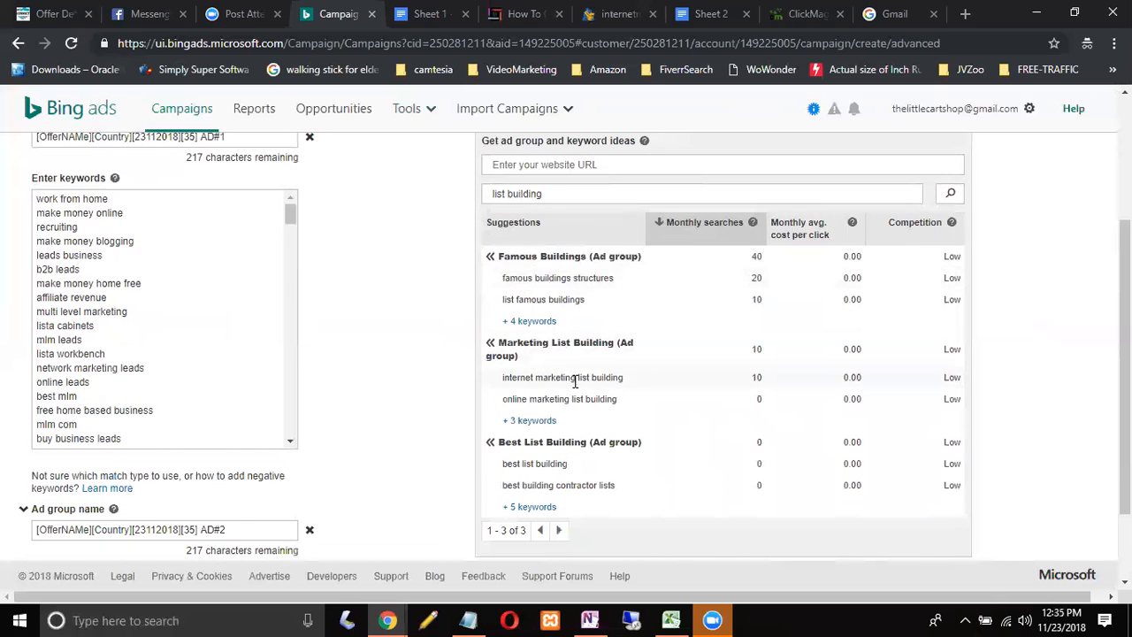
{"action": "left_click", "coordinate": [529, 421]}
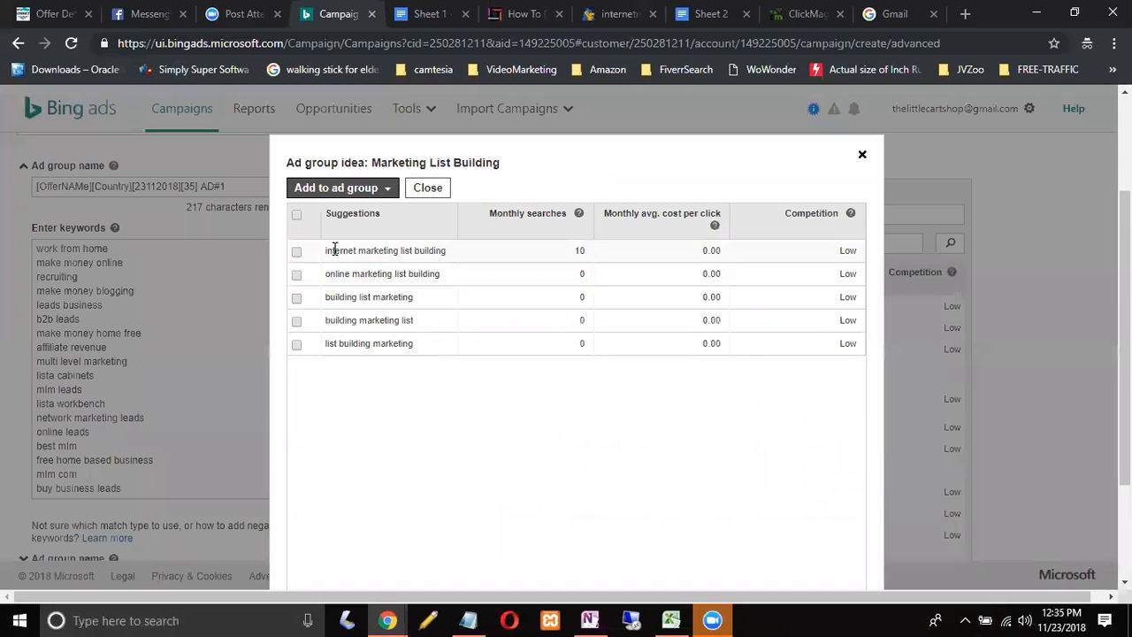
{"action": "left_click", "coordinate": [297, 216]}
{"action": "left_click", "coordinate": [382, 188]}
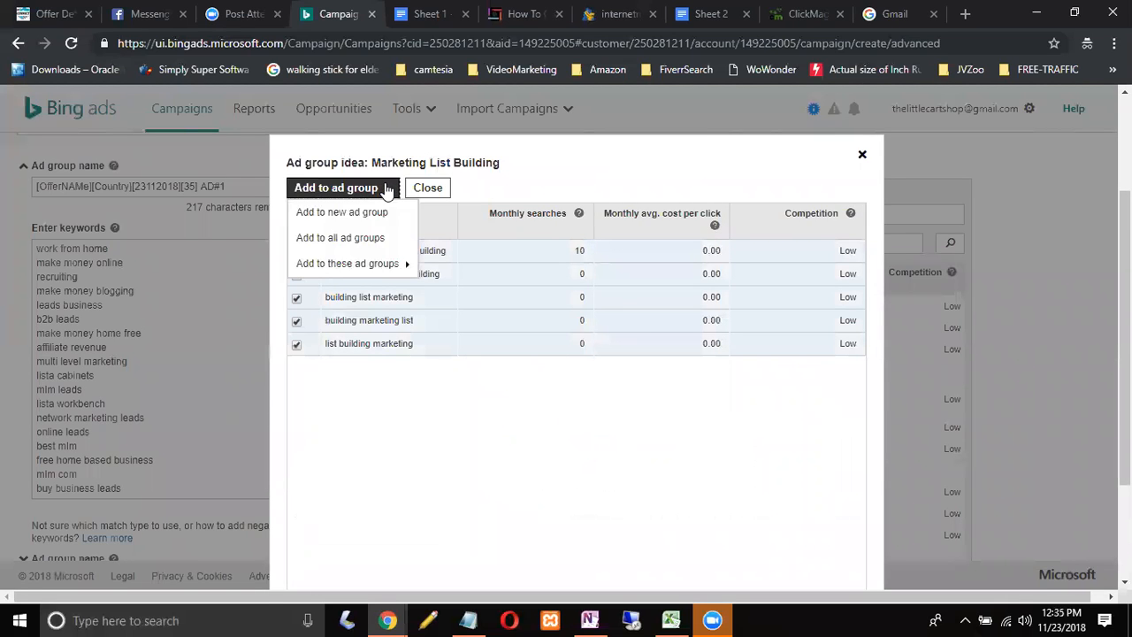
{"action": "mouse_move", "coordinate": [378, 265]}
{"action": "left_click", "coordinate": [431, 264]}
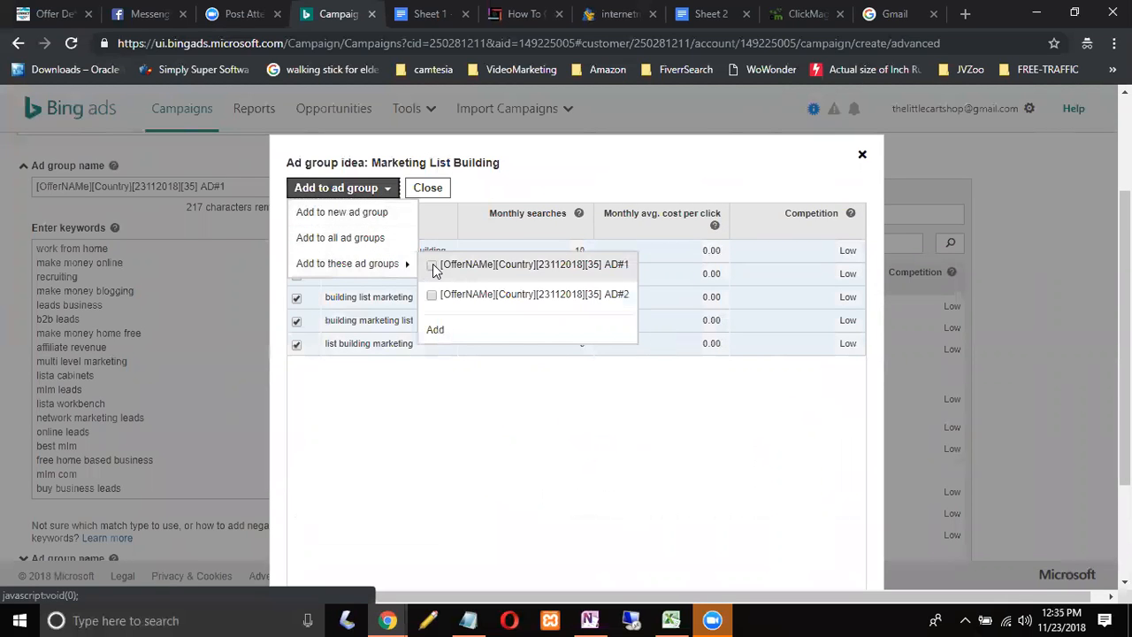
{"action": "left_click", "coordinate": [436, 333]}
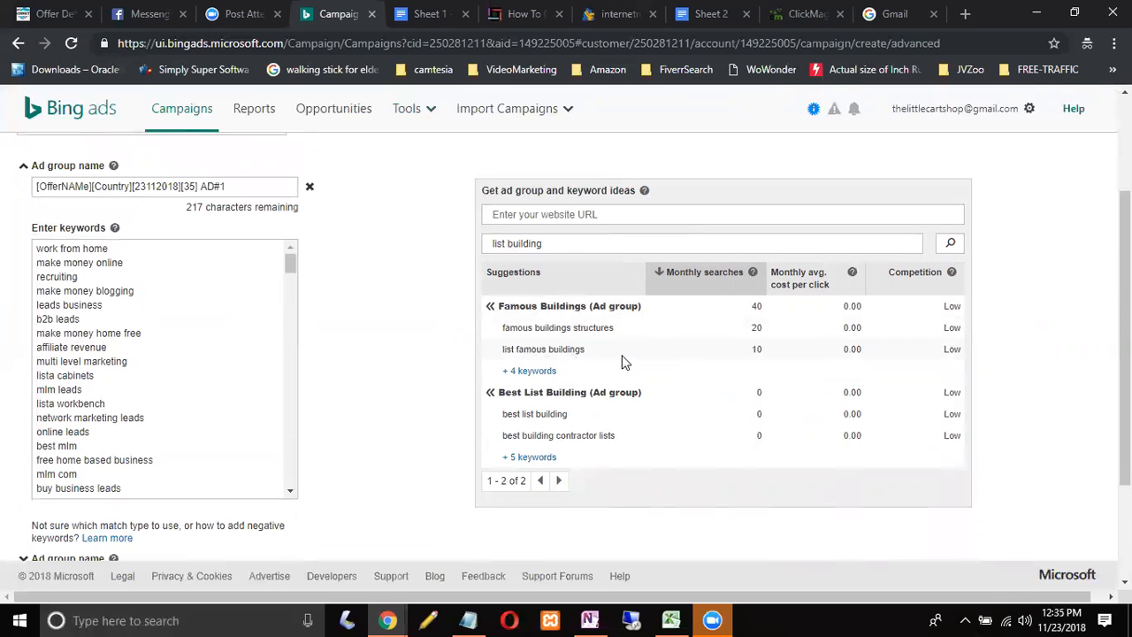
- Add every suggested keyword of the "Best List Building" ad group idea to the ad group ending in AD#1
{"action": "scroll", "coordinate": [624, 362], "scroll_direction": "down", "scroll_amount": 1}
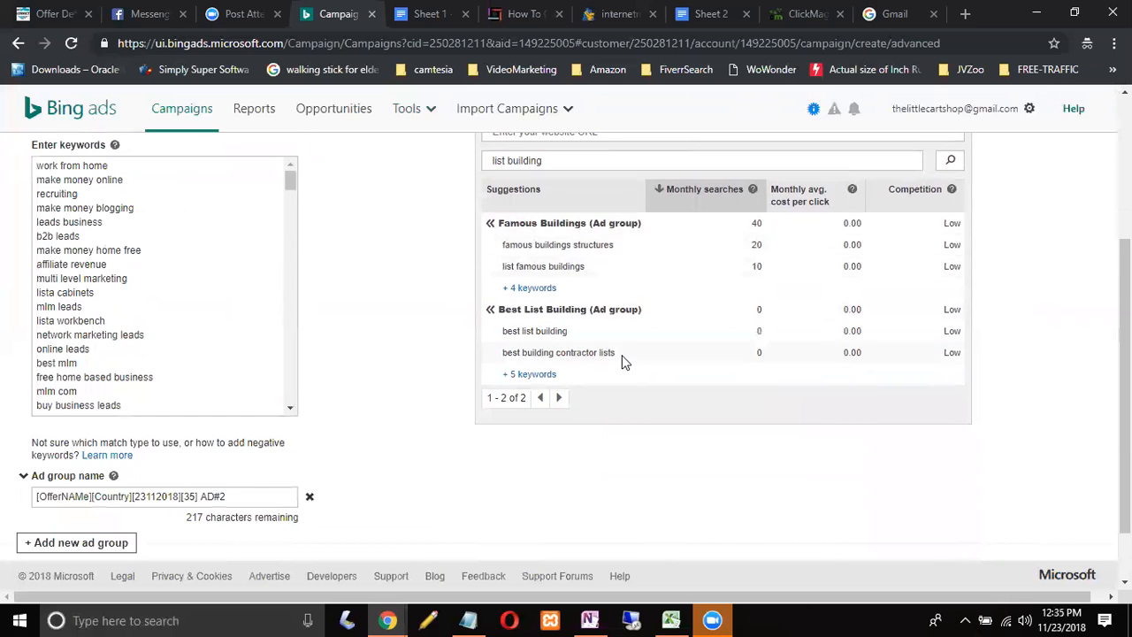
{"action": "left_click", "coordinate": [529, 374]}
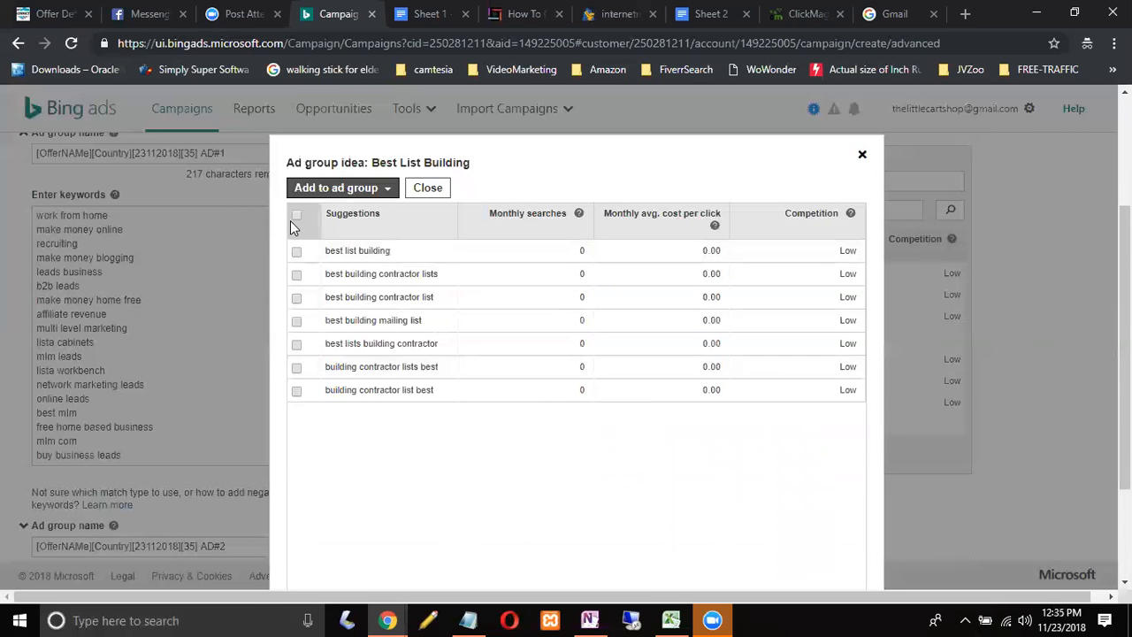
{"action": "left_click", "coordinate": [297, 217]}
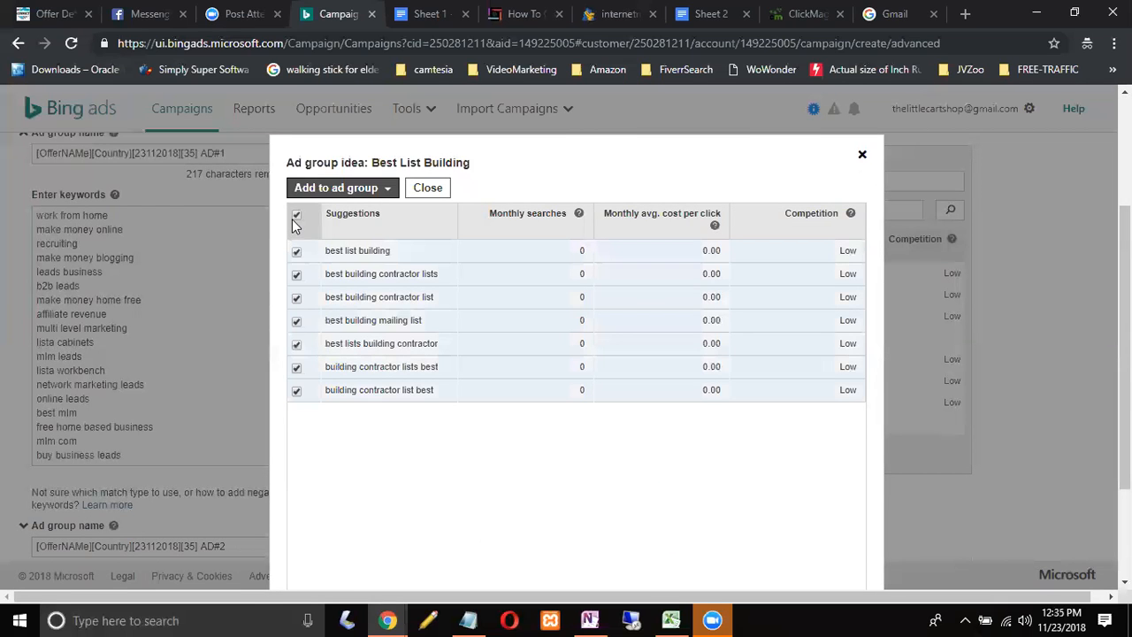
{"action": "left_click", "coordinate": [386, 189]}
{"action": "mouse_move", "coordinate": [374, 265]}
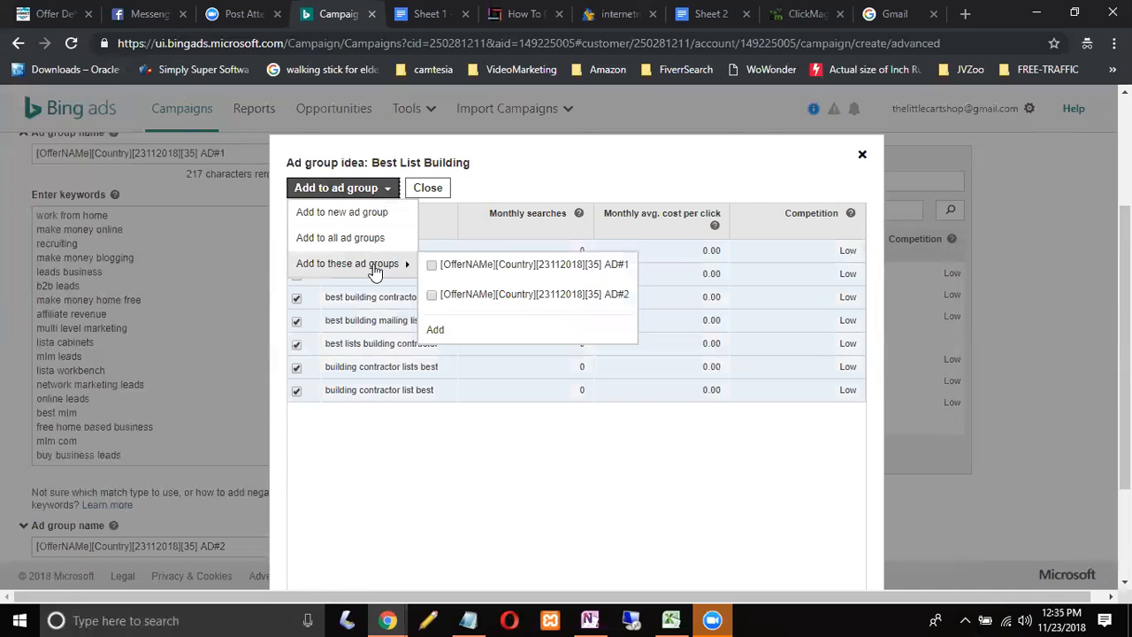
{"action": "left_click", "coordinate": [431, 267]}
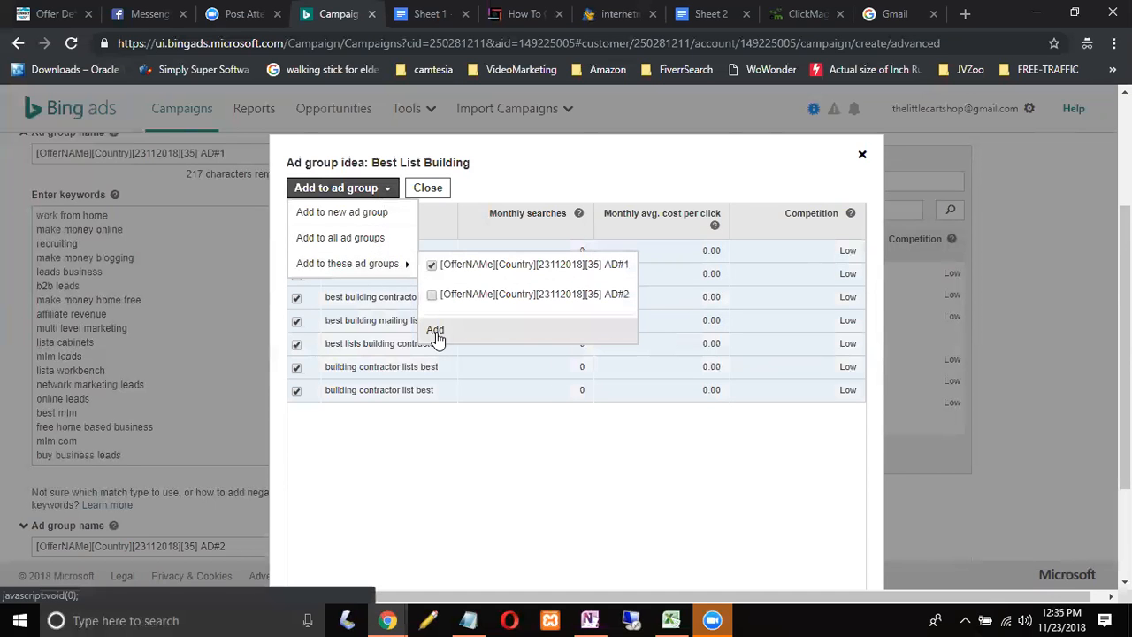
{"action": "left_click", "coordinate": [435, 332]}
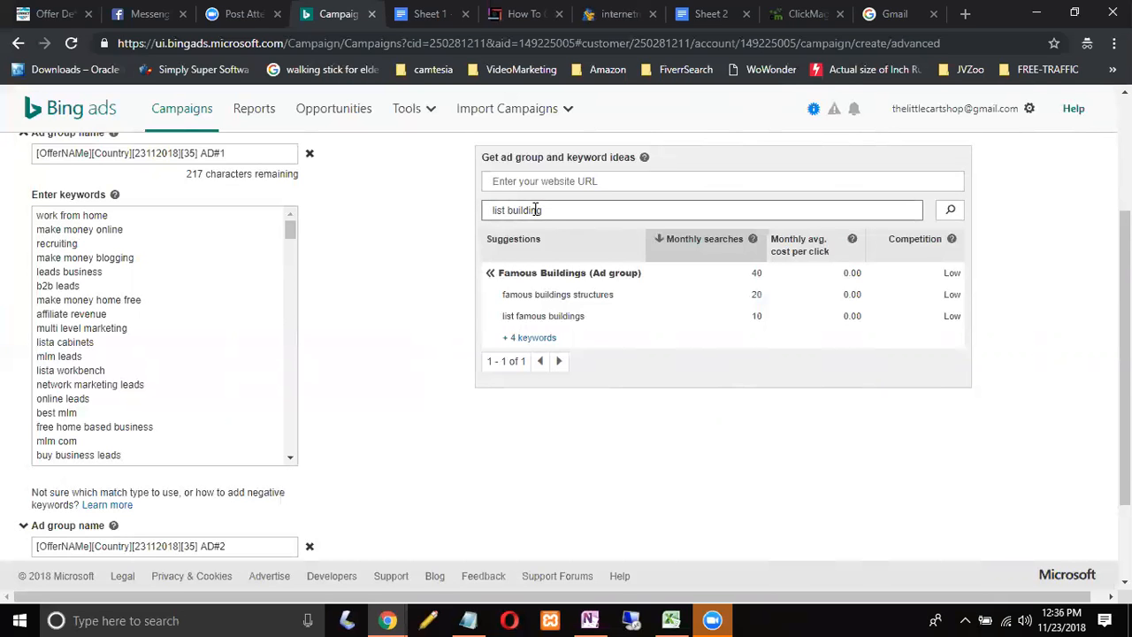
- Append "- list building" to the name of the first ad group, after AD#1
{"action": "left_click_drag", "start_coordinate": [543, 210], "coordinate": [483, 213]}
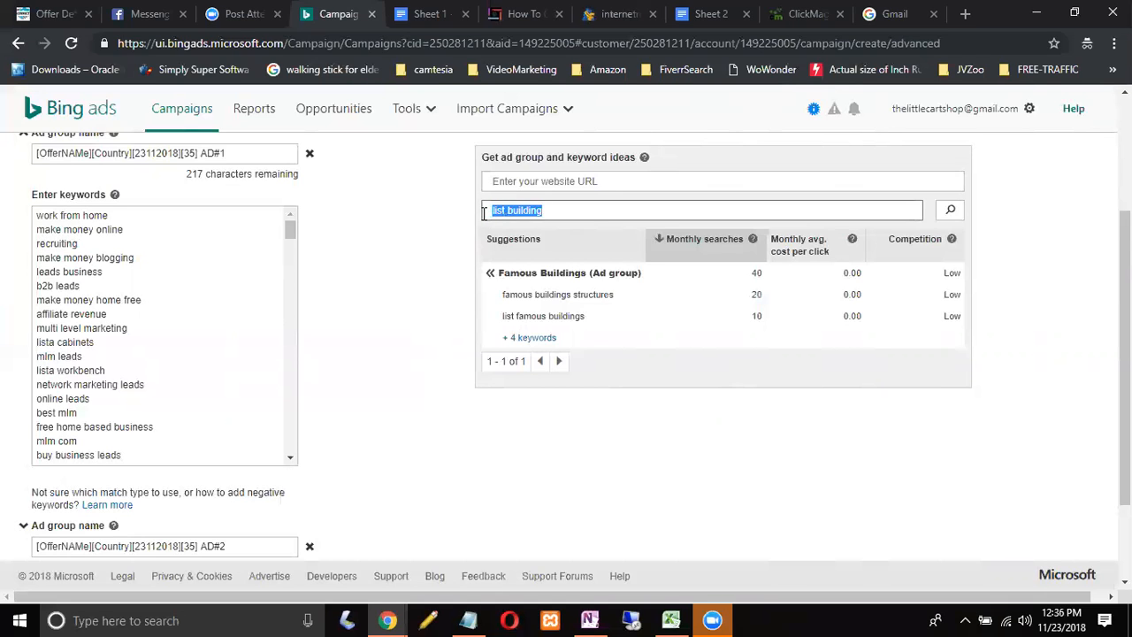
{"action": "left_click", "coordinate": [252, 154]}
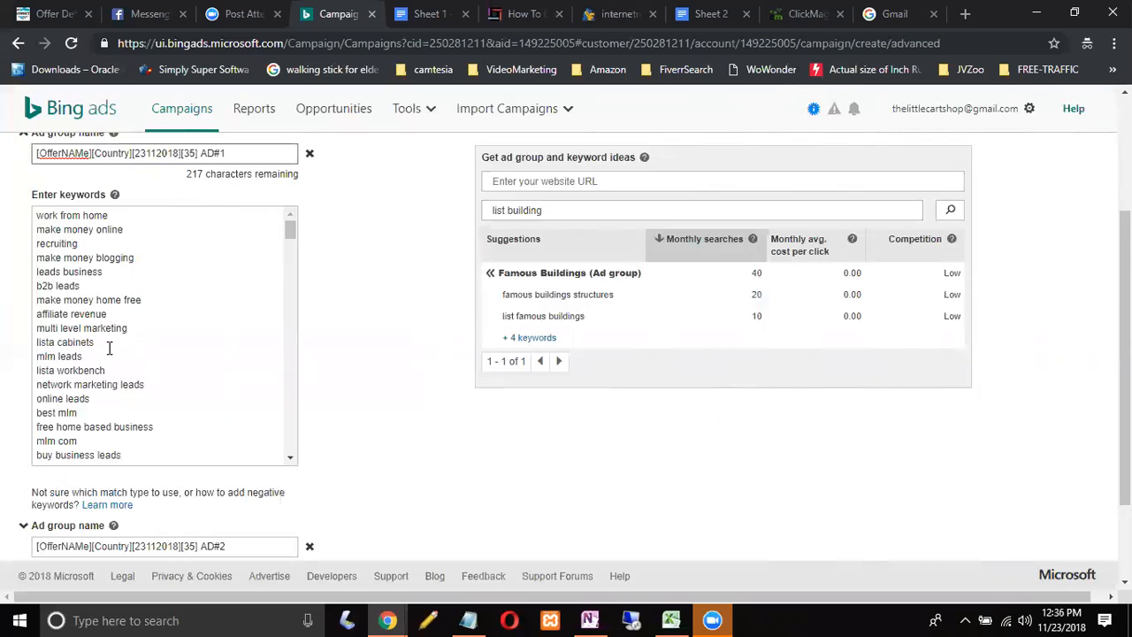
{"action": "type", "text": "- list building"}
- Replace the keyword idea search term with "legitimate work from home" and run the search
{"action": "left_click", "coordinate": [539, 210]}
{"action": "left_click_drag", "start_coordinate": [539, 209], "coordinate": [484, 210]}
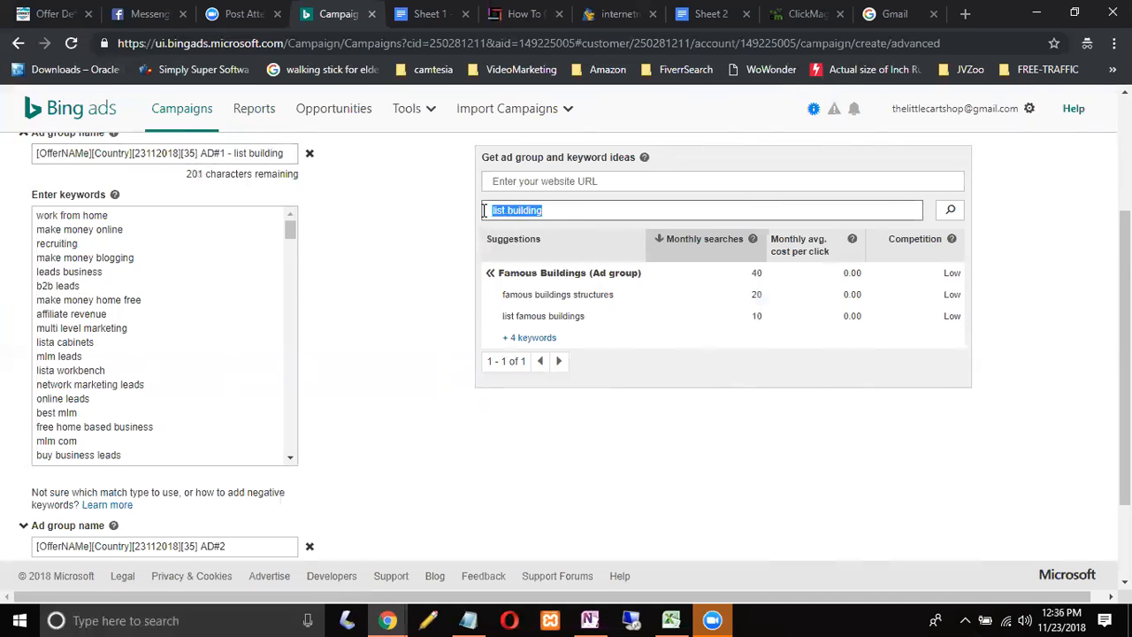
{"action": "key", "text": "BackSpace"}
{"action": "type", "text": "wor"}
{"action": "key", "text": "BackSpace"}
{"action": "key", "text": "BackSpace"}
{"action": "key", "text": "BackSpace"}
{"action": "type", "text": "legitimate work from home"}
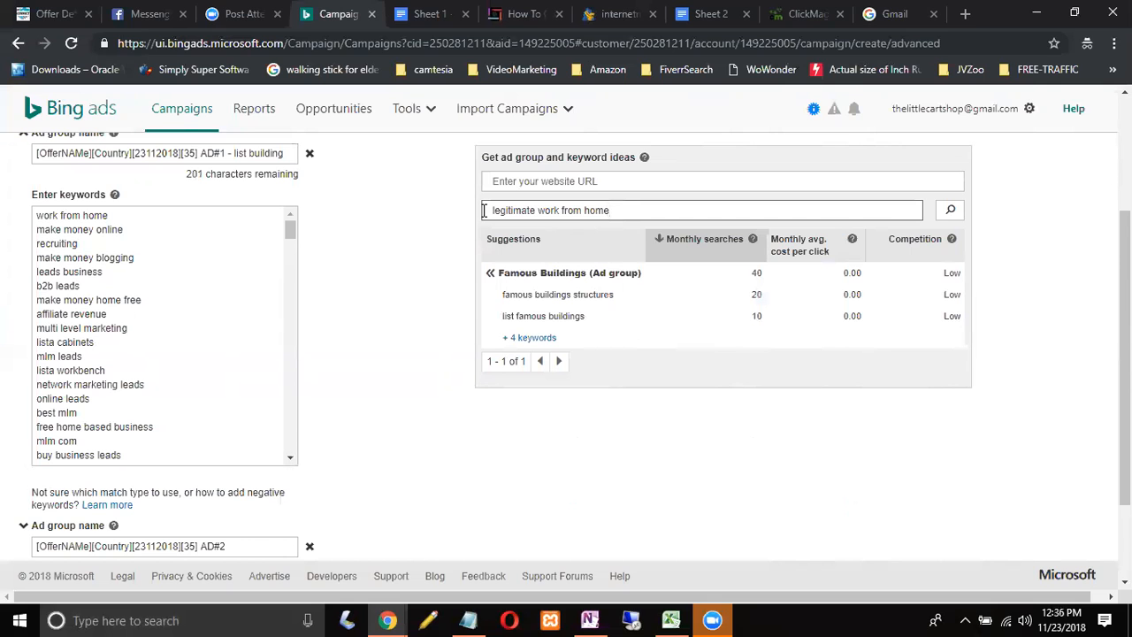
{"action": "left_click", "coordinate": [951, 212]}
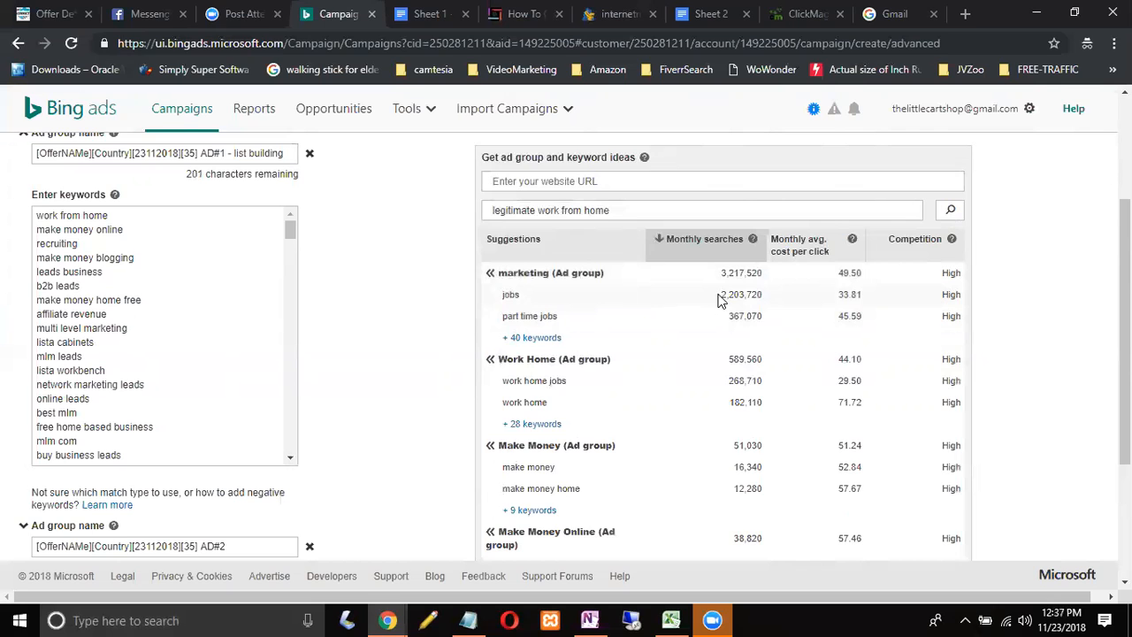
{"action": "left_click_drag", "start_coordinate": [720, 295], "coordinate": [760, 295]}
{"action": "left_click", "coordinate": [502, 301]}
{"action": "left_click_drag", "start_coordinate": [502, 297], "coordinate": [517, 298]}
{"action": "left_click_drag", "start_coordinate": [522, 294], "coordinate": [500, 294]}
- Add the suggested keywords of the "marketing" ad group idea, except "jobs", "job" and "money", to the ad group ending in AD#2
{"action": "left_click", "coordinate": [523, 338]}
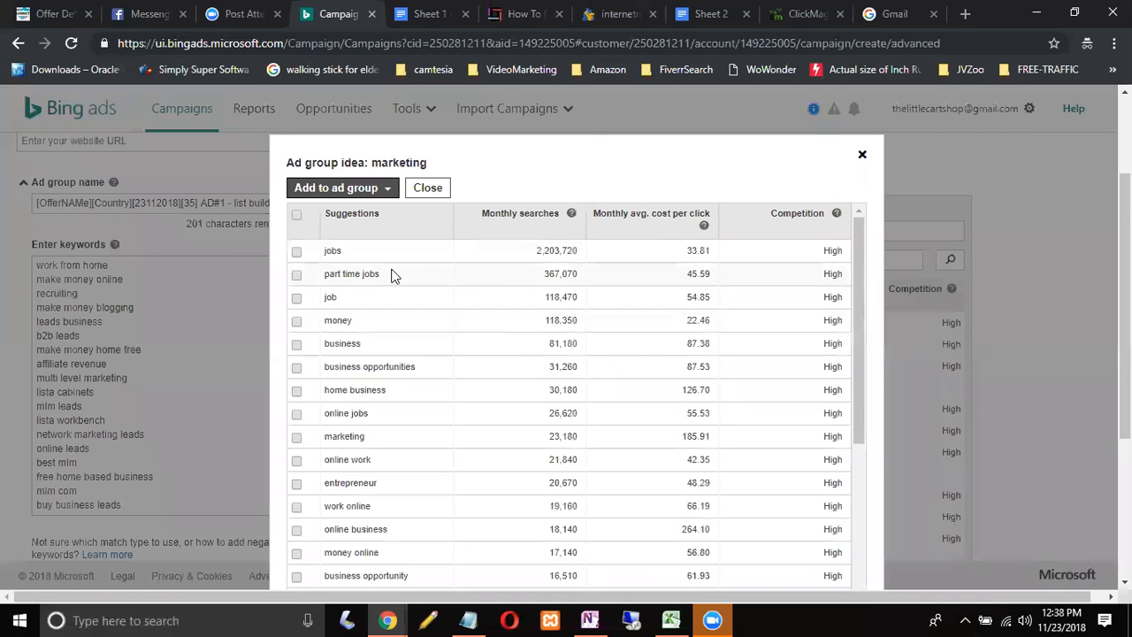
{"action": "left_click", "coordinate": [296, 217]}
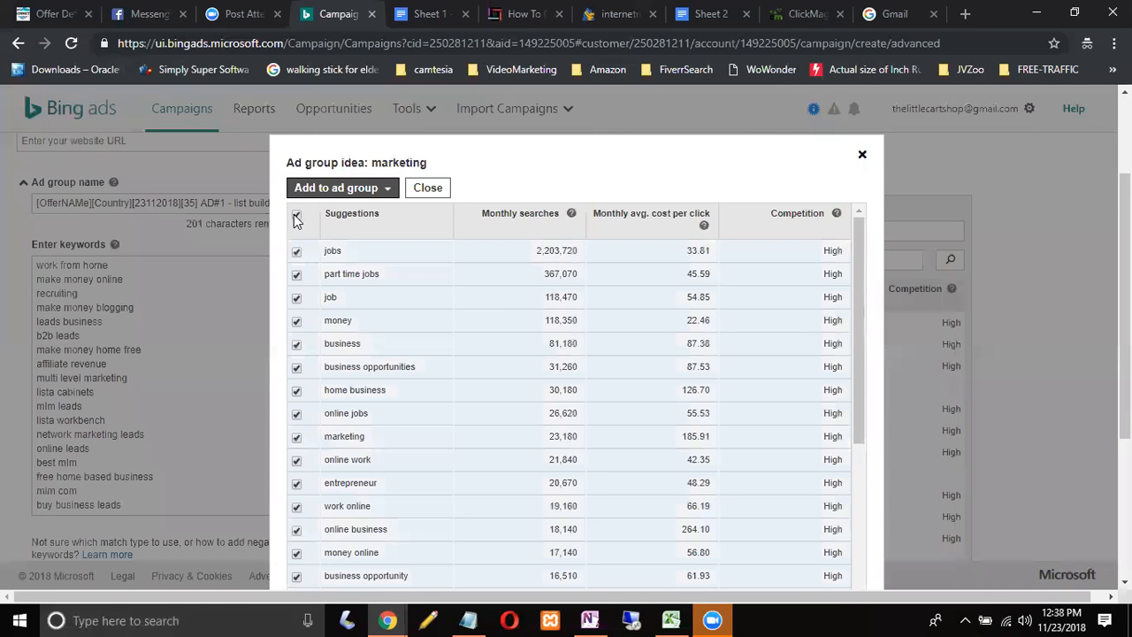
{"action": "left_click", "coordinate": [296, 299]}
{"action": "left_click", "coordinate": [296, 252]}
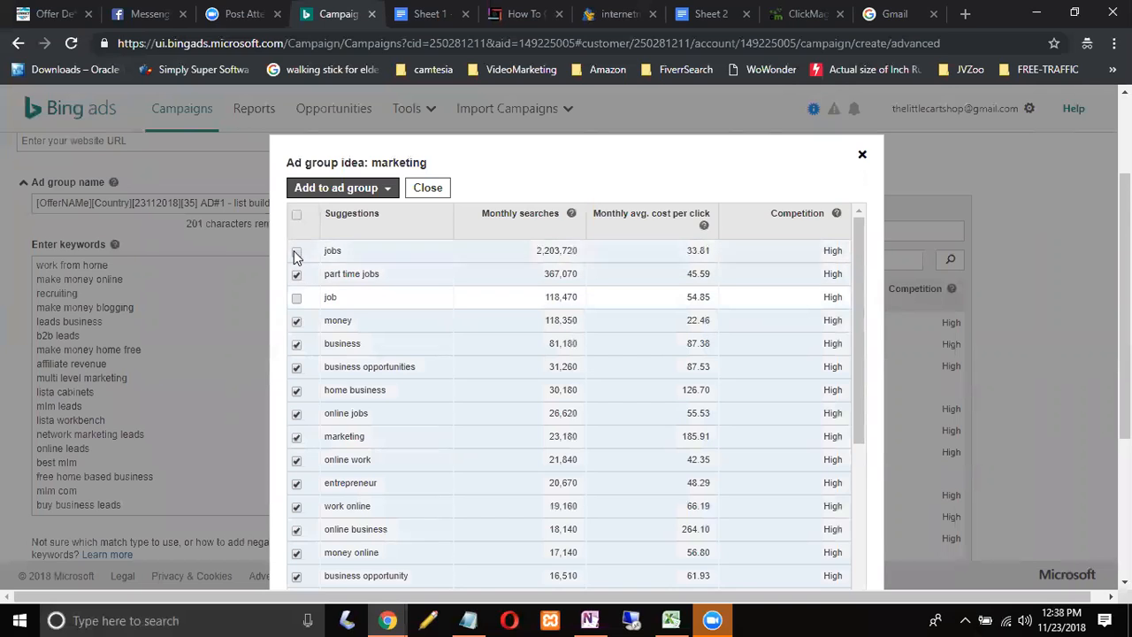
{"action": "left_click", "coordinate": [296, 322]}
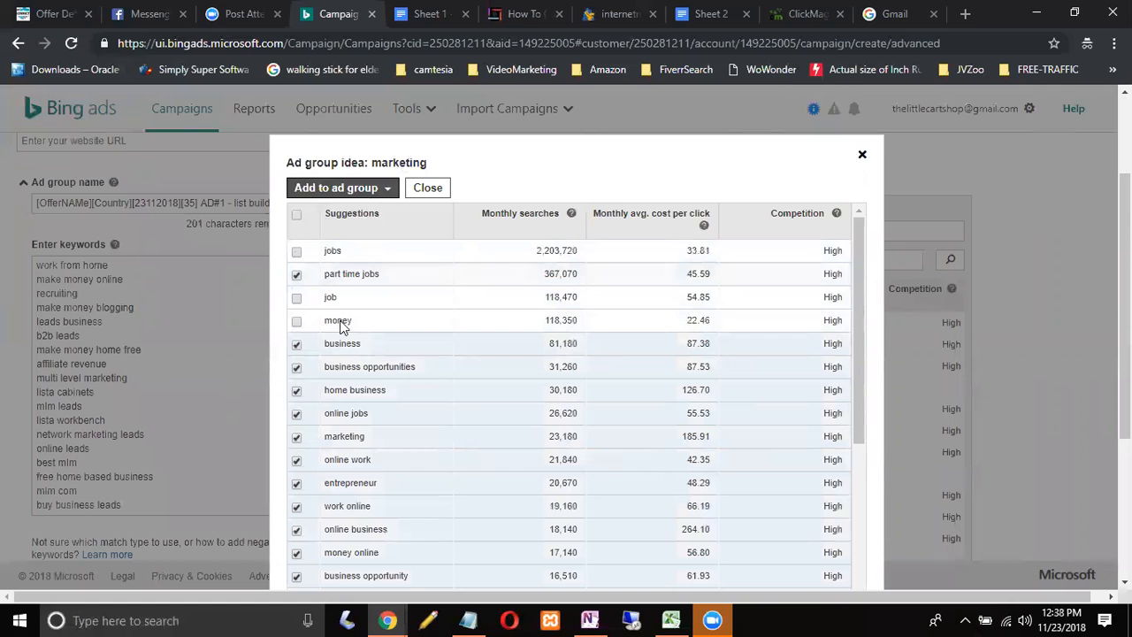
{"action": "left_click", "coordinate": [383, 190]}
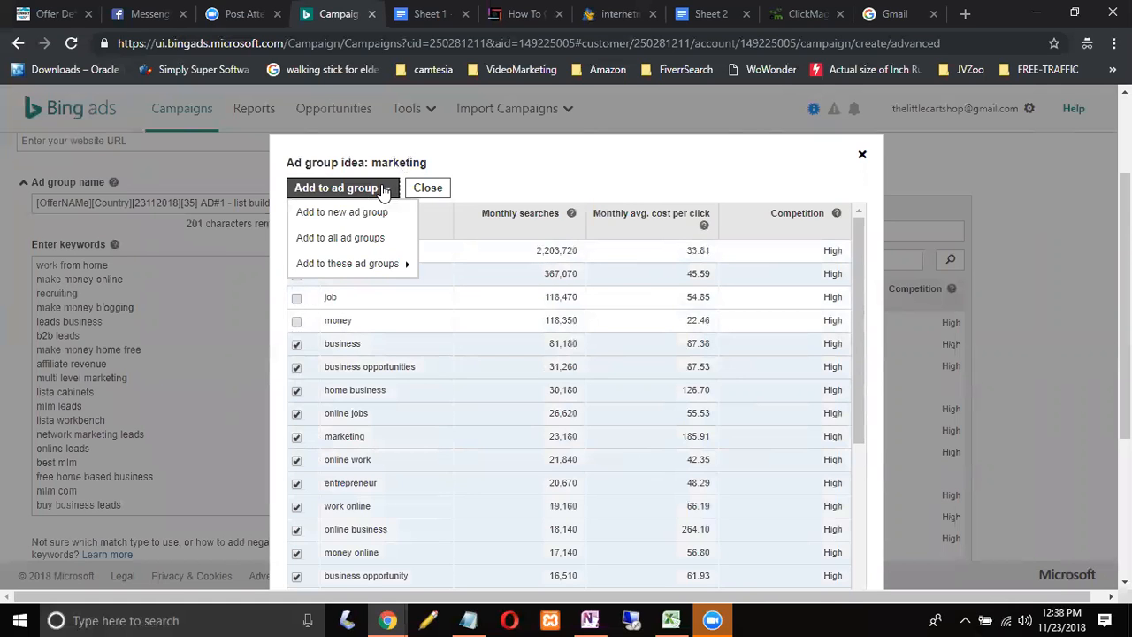
{"action": "mouse_move", "coordinate": [366, 265]}
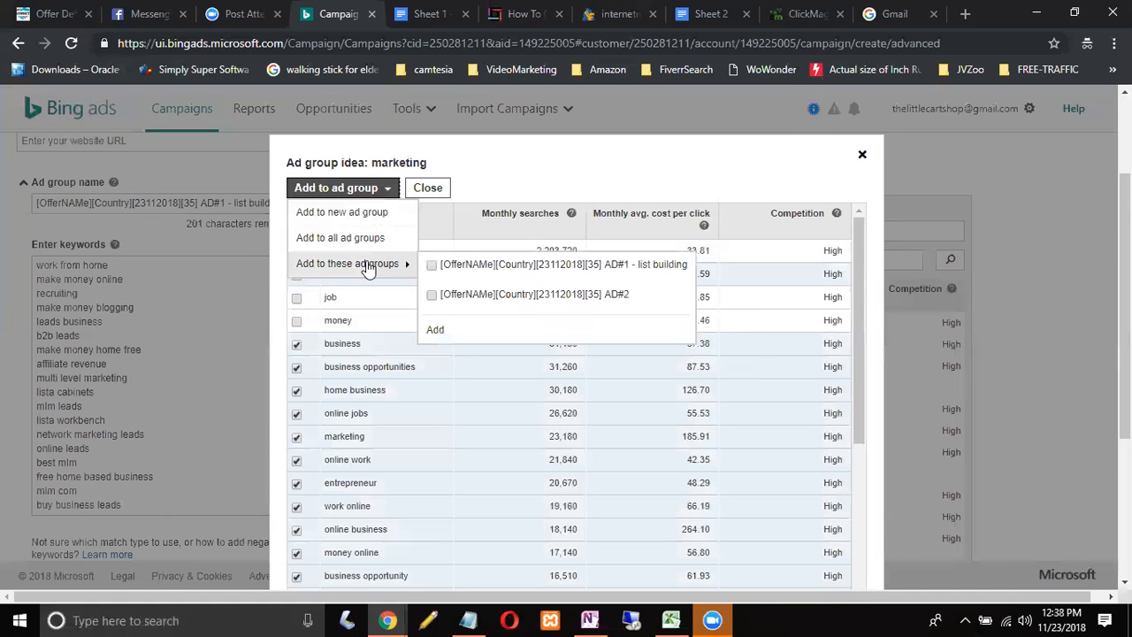
{"action": "left_click", "coordinate": [432, 297]}
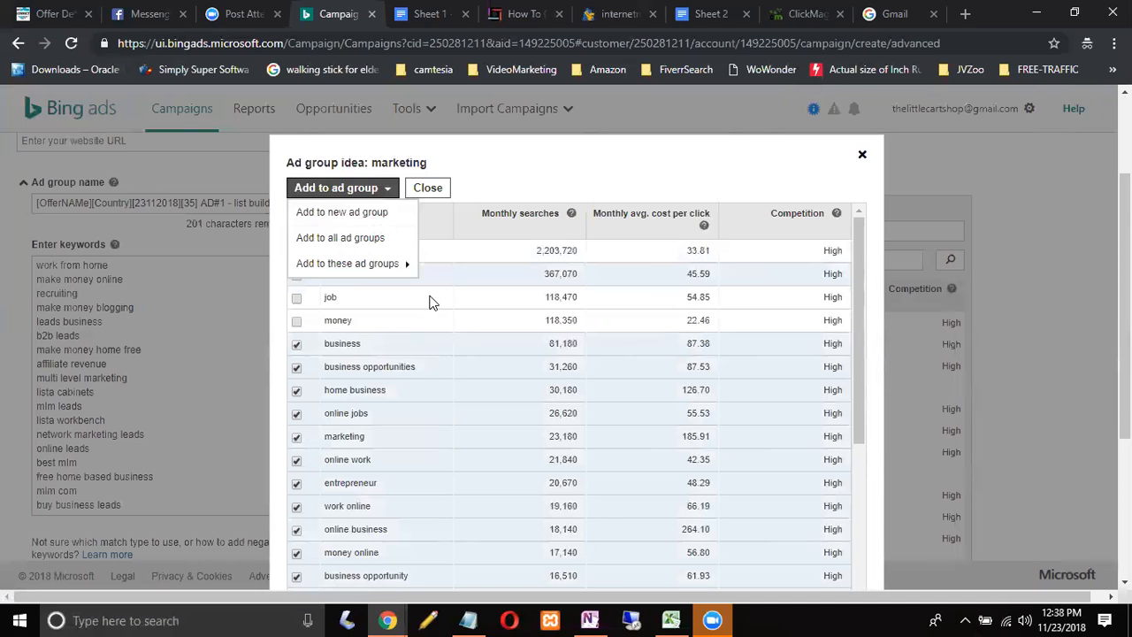
{"action": "mouse_move", "coordinate": [398, 273]}
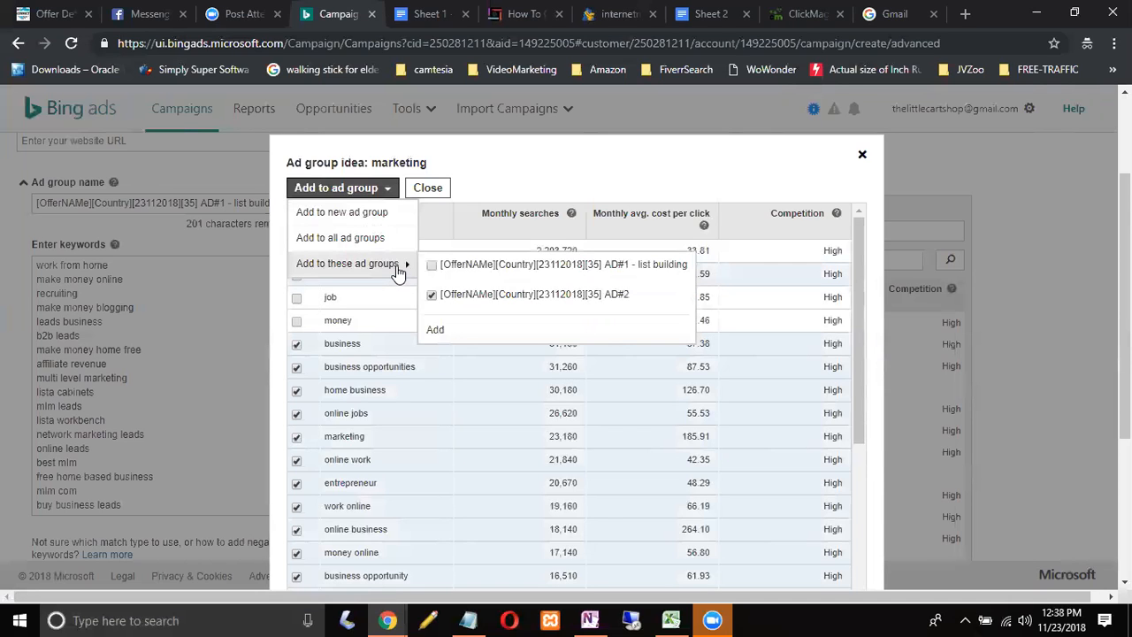
{"action": "left_click", "coordinate": [440, 330]}
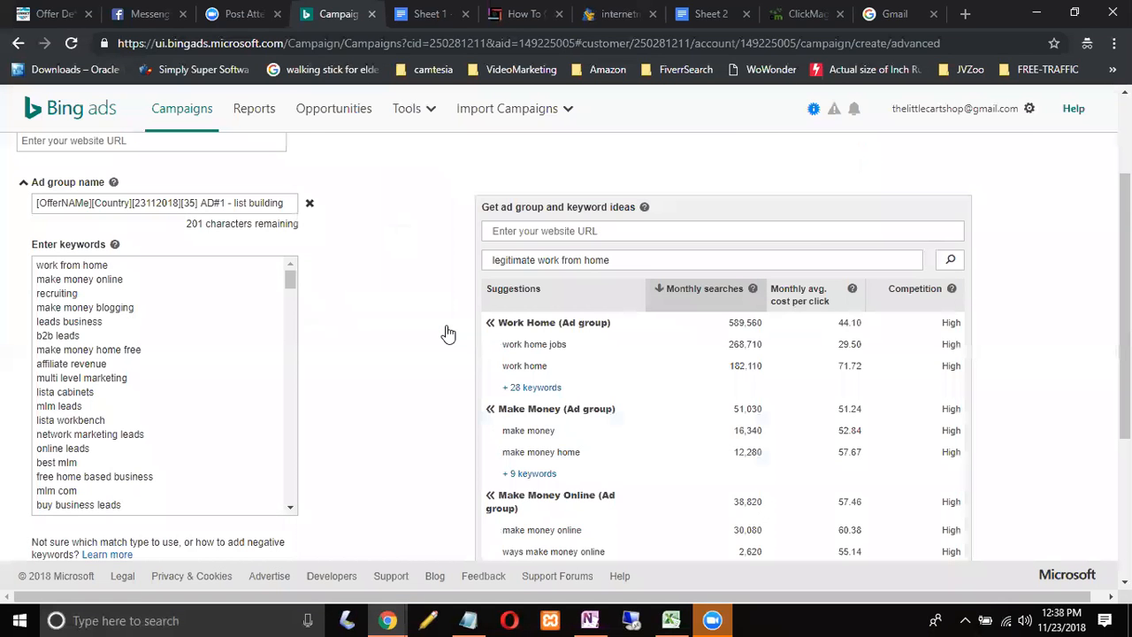
- Add all suggested keywords of the "Work Home" ad group idea to the ad group ending in AD#2
{"action": "left_click", "coordinate": [519, 393]}
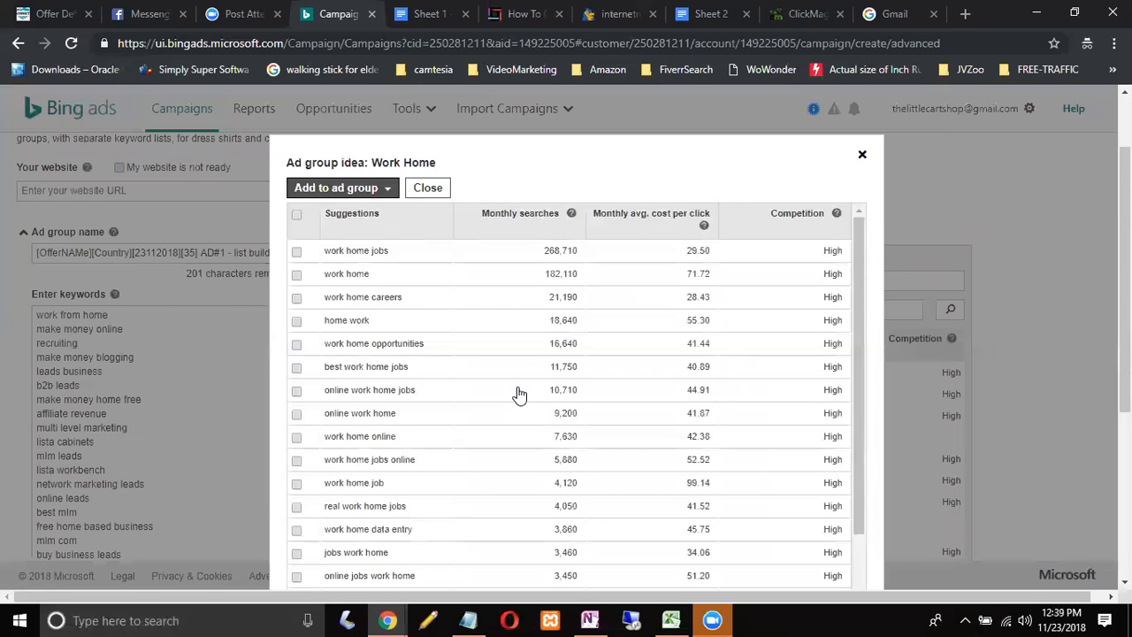
{"action": "left_click", "coordinate": [296, 214]}
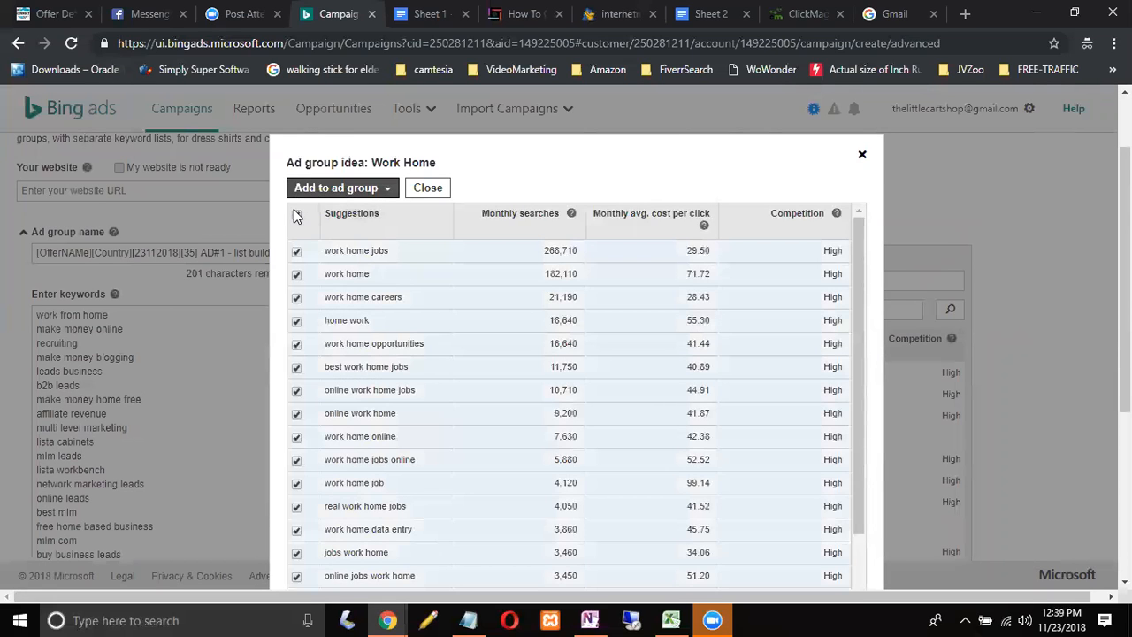
{"action": "left_click", "coordinate": [382, 193]}
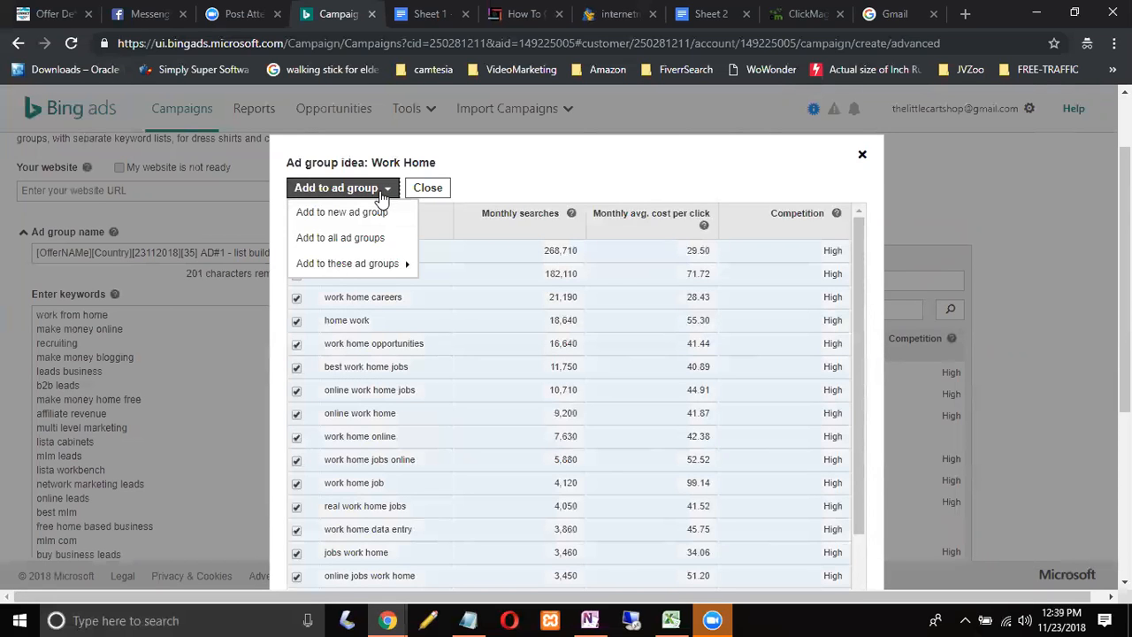
{"action": "mouse_move", "coordinate": [382, 265]}
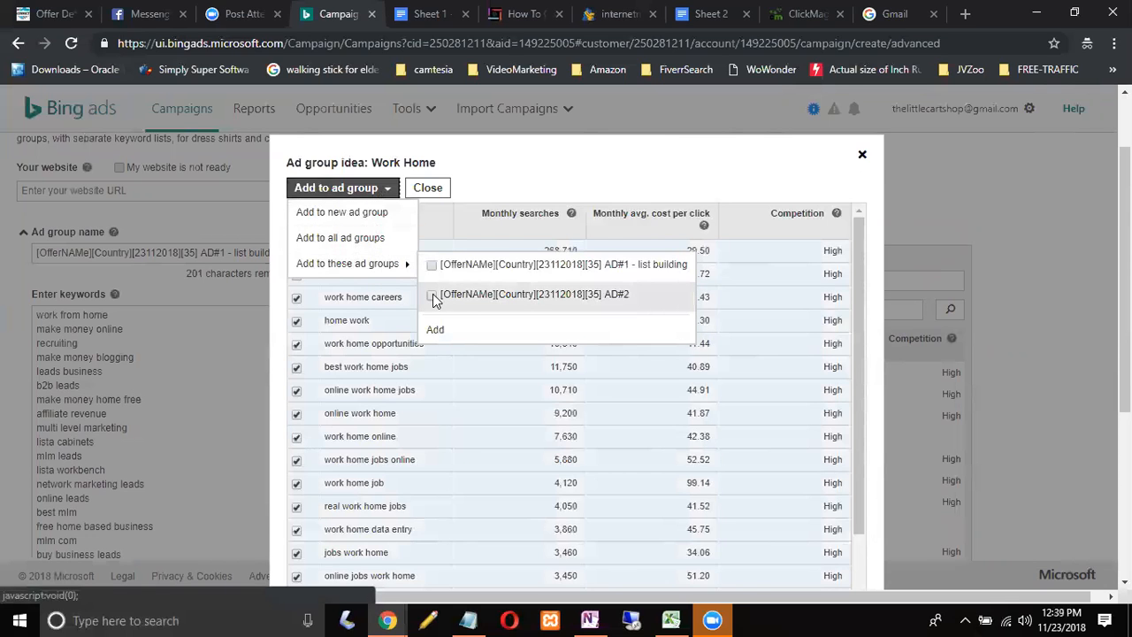
{"action": "left_click", "coordinate": [434, 296]}
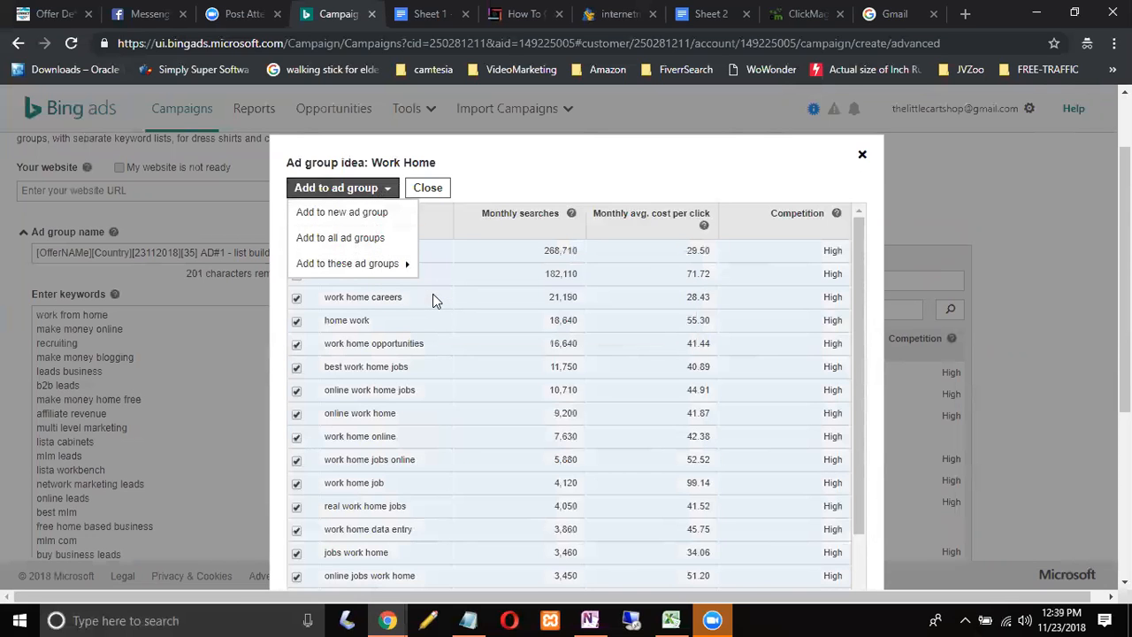
{"action": "mouse_move", "coordinate": [395, 267]}
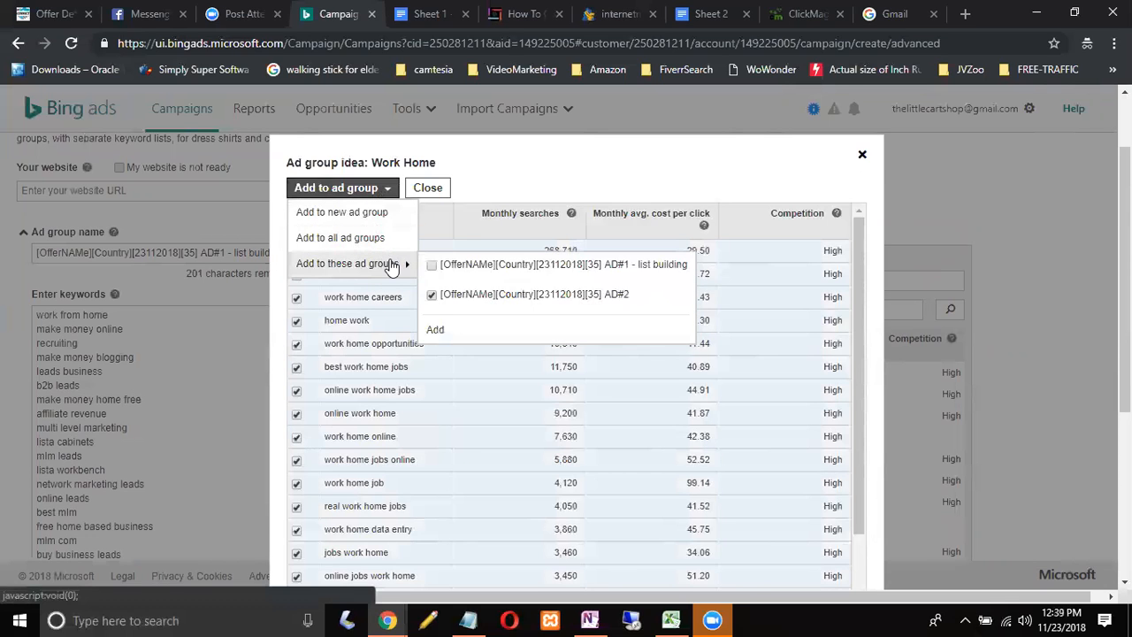
{"action": "left_click", "coordinate": [458, 341]}
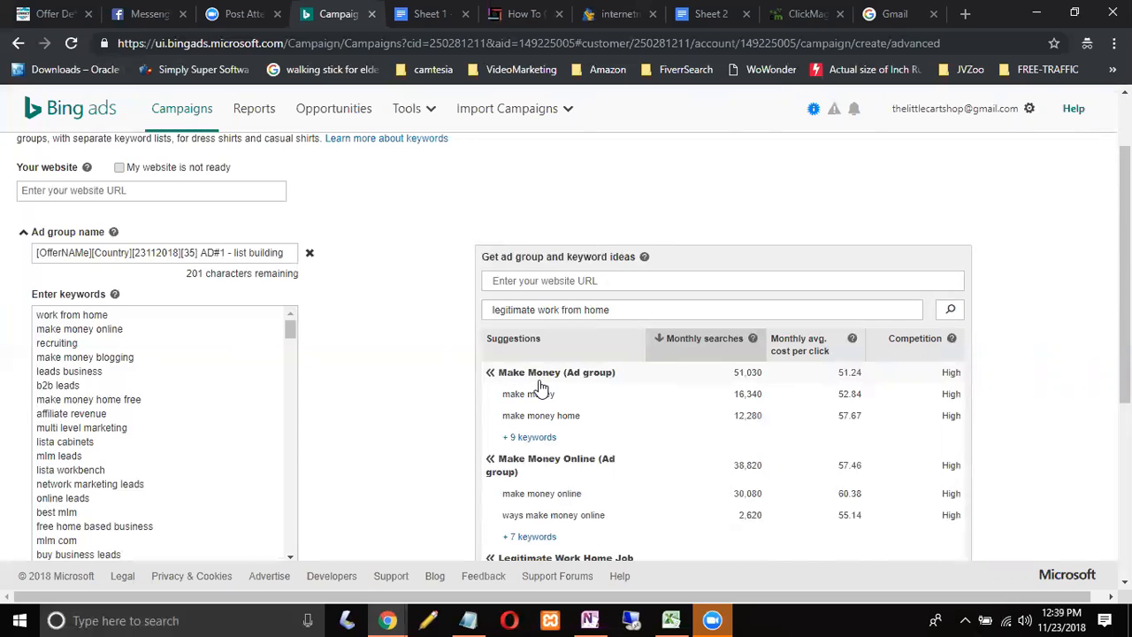
- Add all suggested keywords of the "Make Money" ad group idea to the ad group ending in AD#2
{"action": "left_click", "coordinate": [533, 440]}
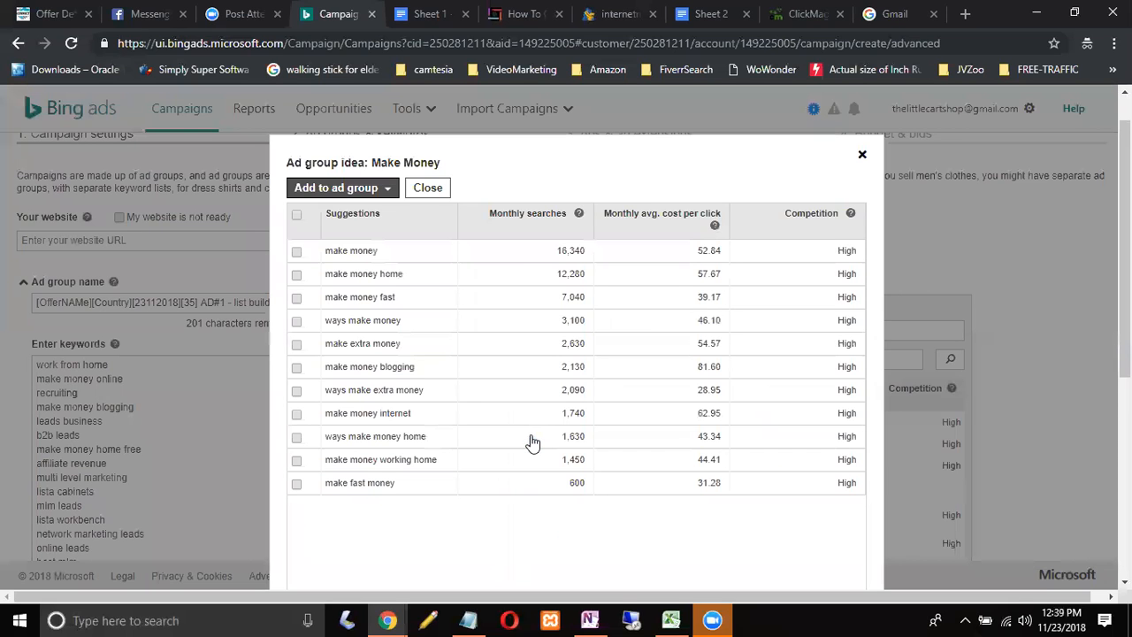
{"action": "left_click", "coordinate": [297, 218]}
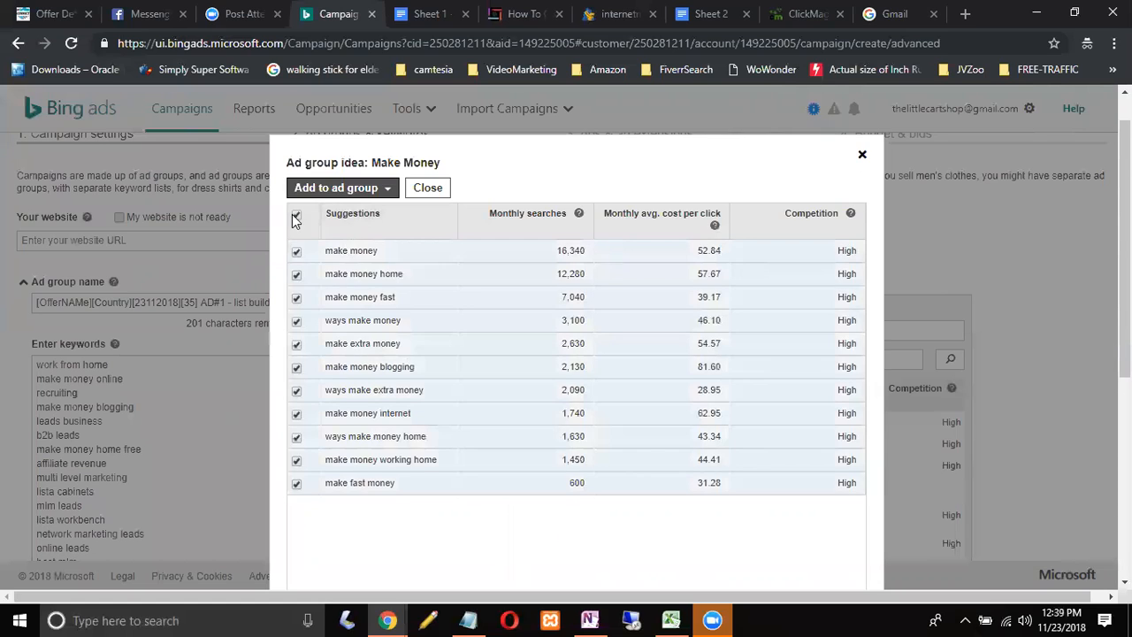
{"action": "left_click", "coordinate": [372, 191]}
{"action": "mouse_move", "coordinate": [385, 264]}
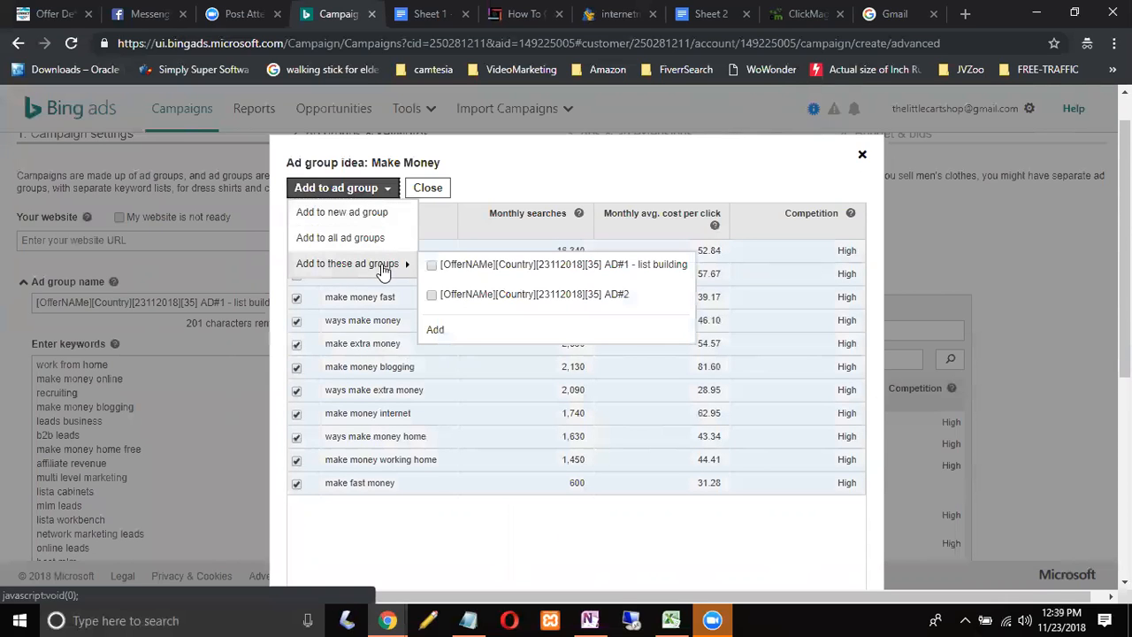
{"action": "left_click", "coordinate": [432, 297]}
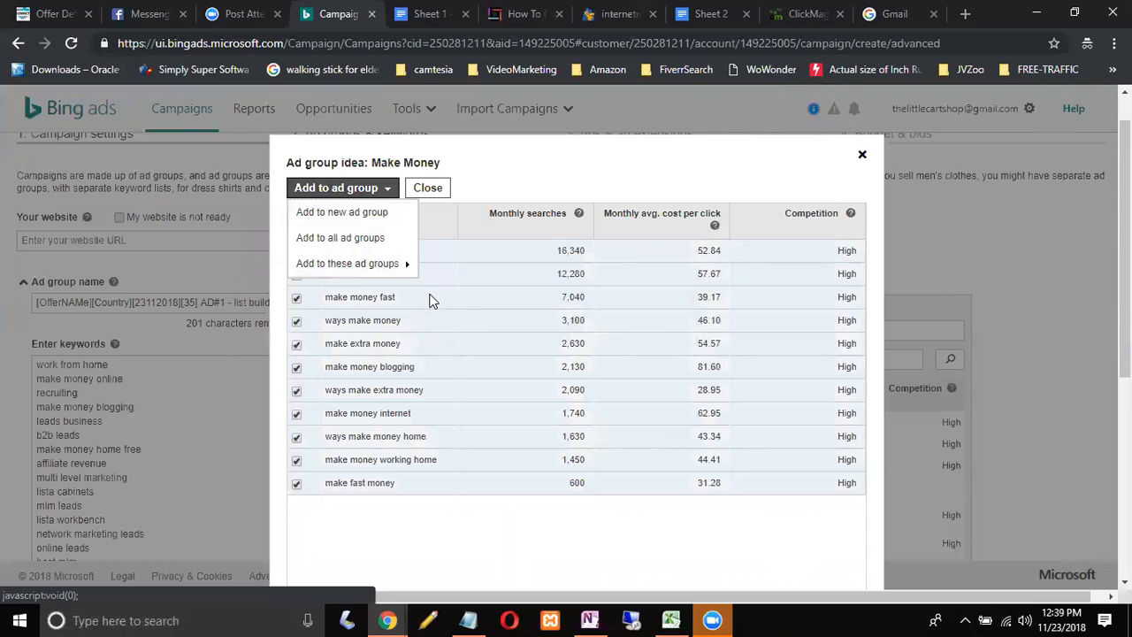
{"action": "mouse_move", "coordinate": [398, 270]}
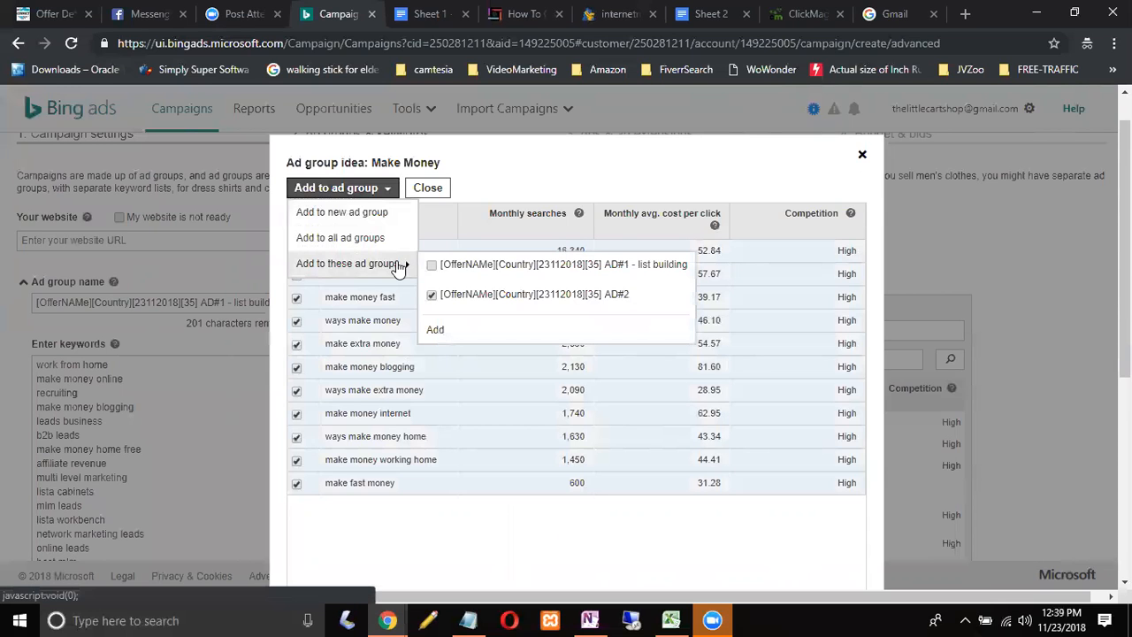
{"action": "left_click", "coordinate": [437, 330]}
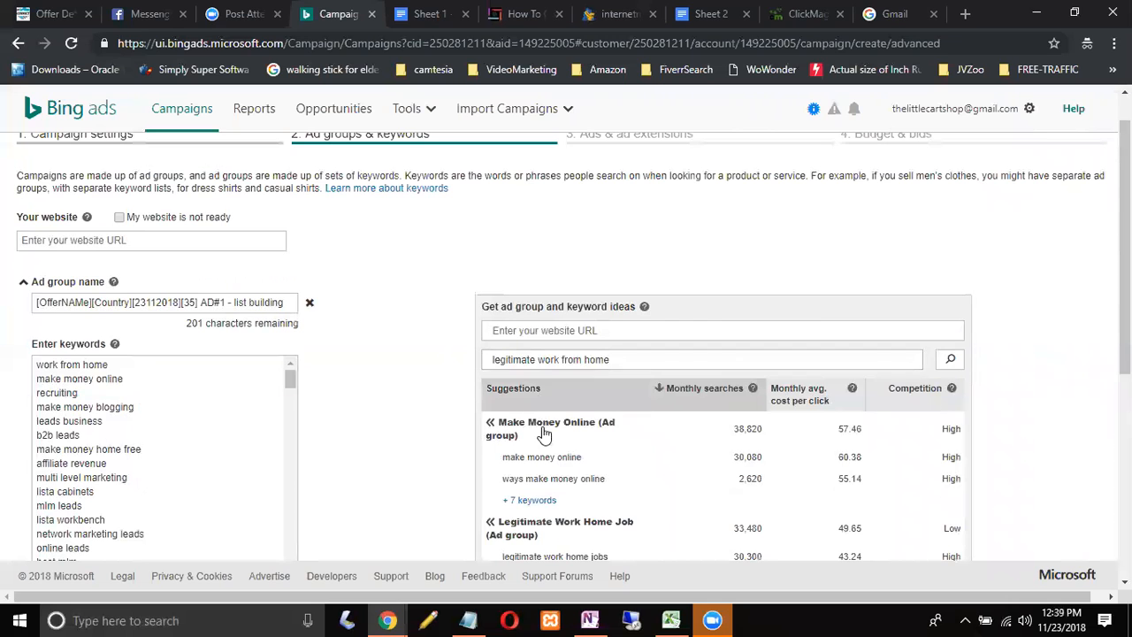
- Add all suggested keywords of the "Make Money Online" ad group idea to the ad group ending in AD#2
{"action": "scroll", "coordinate": [544, 433], "scroll_direction": "down", "scroll_amount": 2}
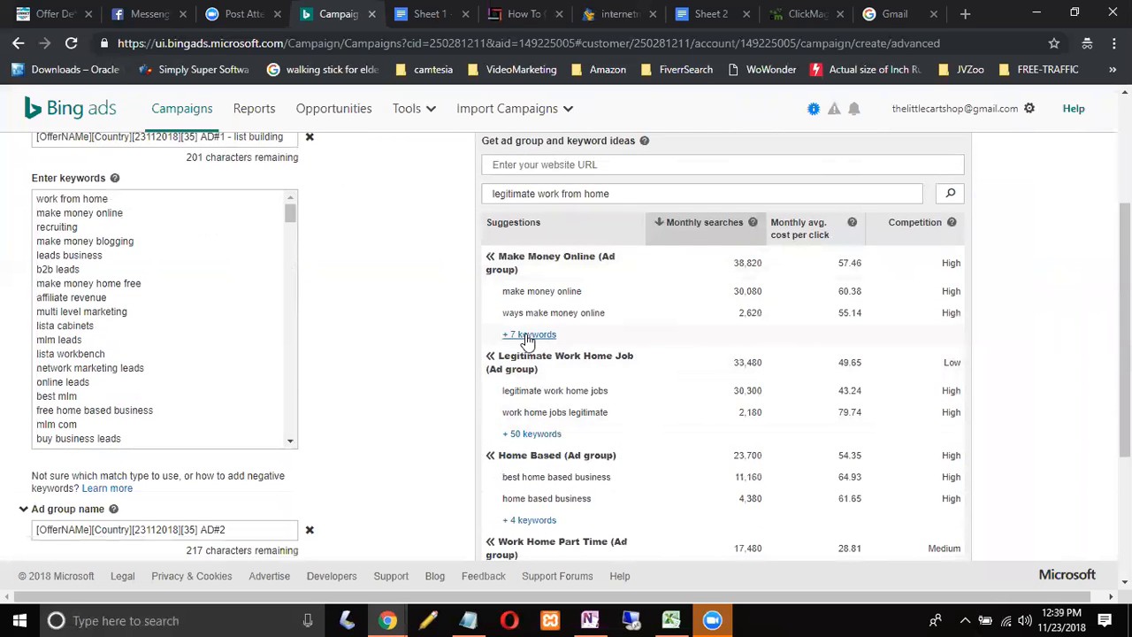
{"action": "left_click", "coordinate": [525, 334]}
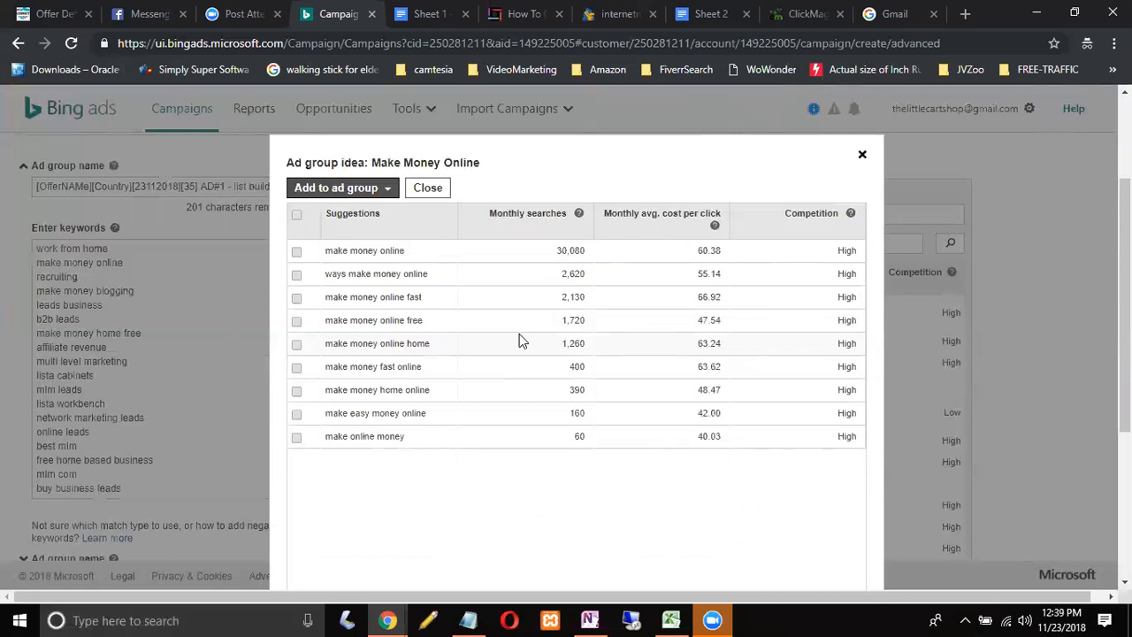
{"action": "left_click", "coordinate": [299, 216]}
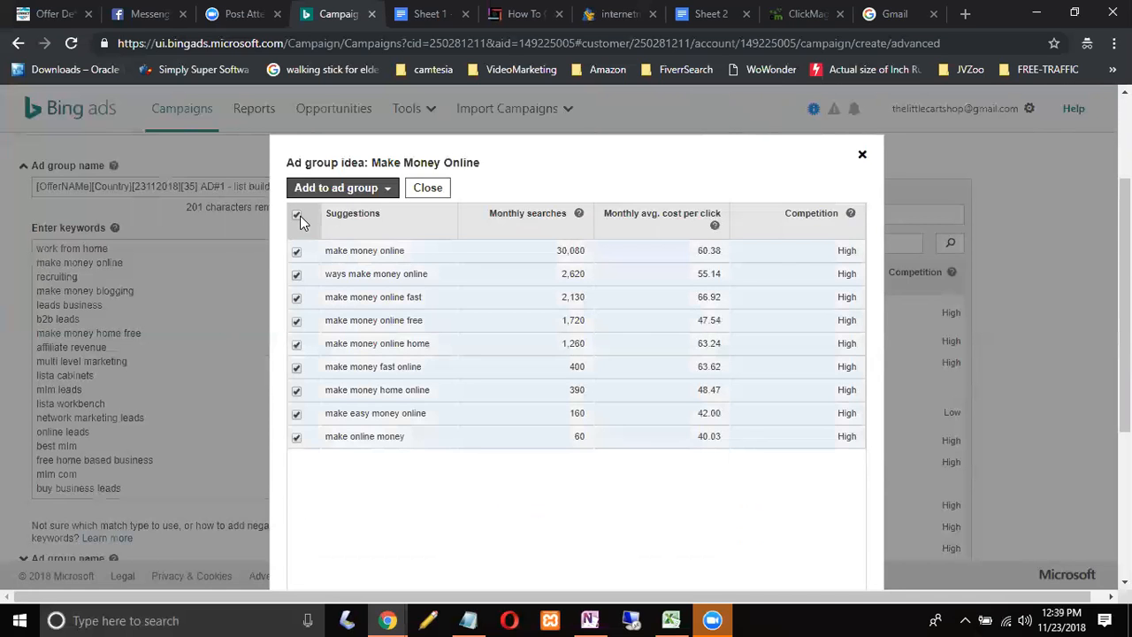
{"action": "left_click", "coordinate": [384, 188]}
{"action": "mouse_move", "coordinate": [404, 263]}
{"action": "left_click", "coordinate": [432, 295]}
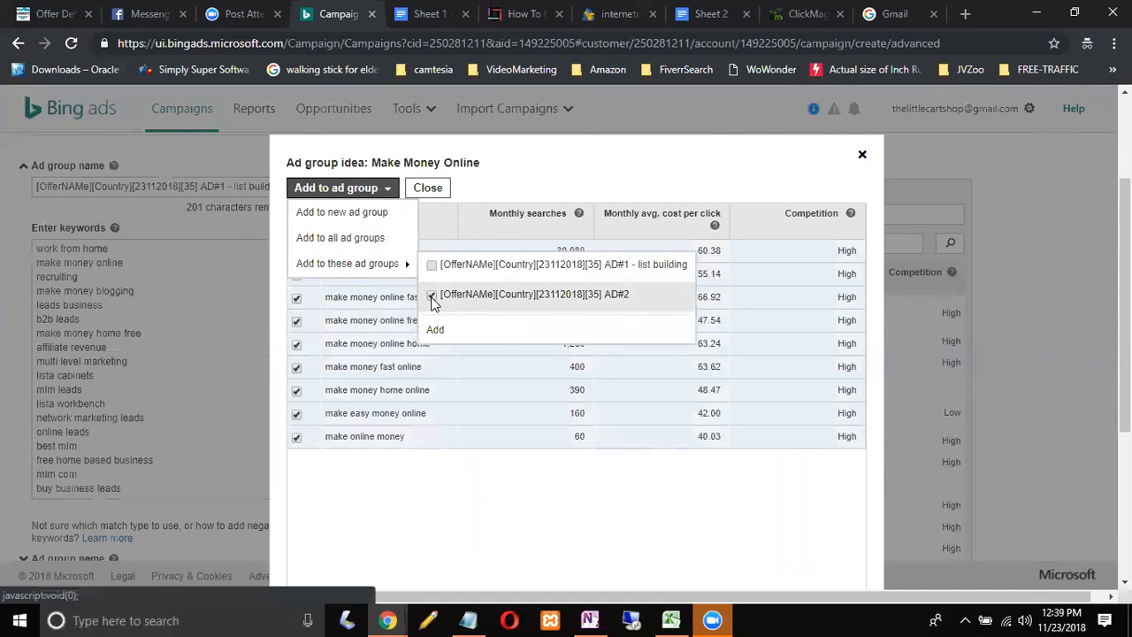
{"action": "left_click", "coordinate": [435, 329]}
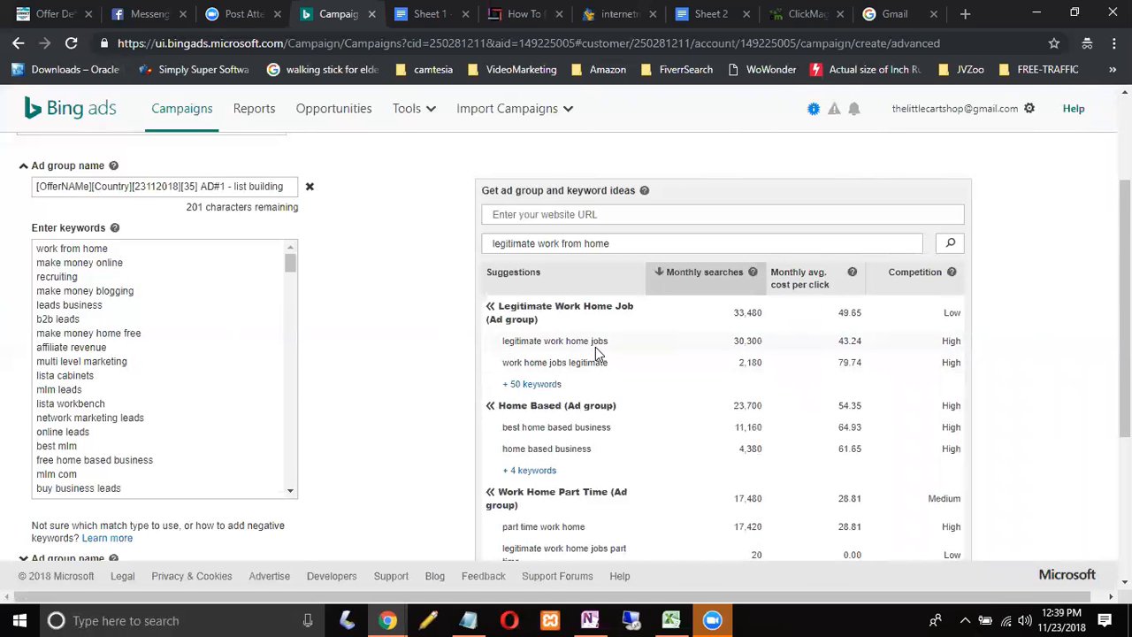
- Add all suggested keywords of the "Legitimate Work Home Job" ad group idea to the ad group ending in AD#2
{"action": "left_click", "coordinate": [539, 386]}
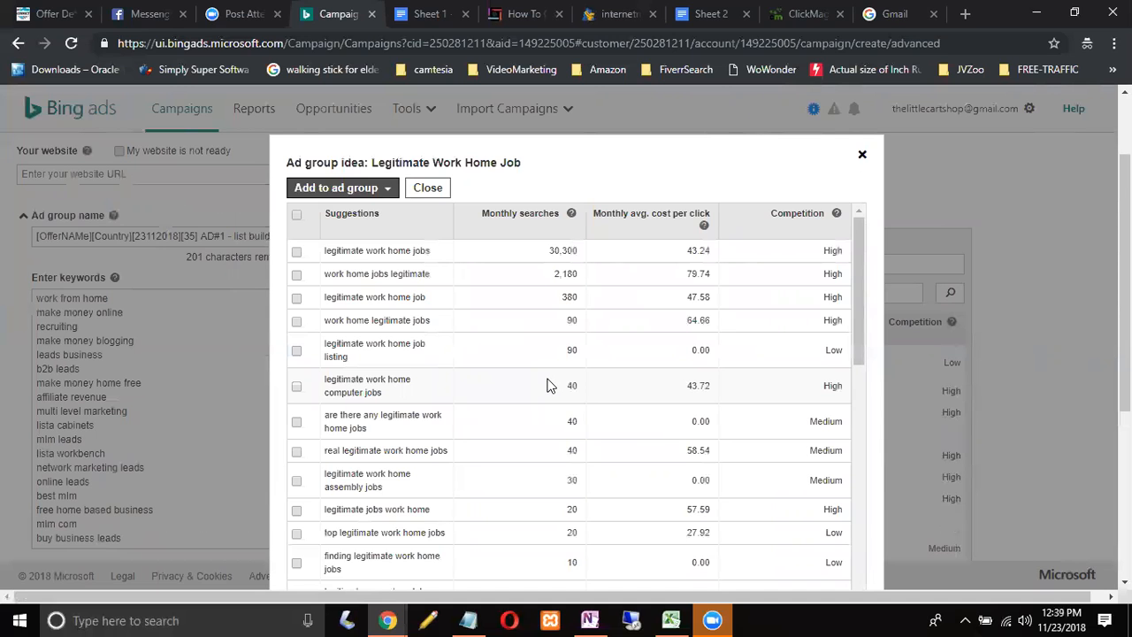
{"action": "scroll", "coordinate": [547, 386], "scroll_direction": "down", "scroll_amount": 4}
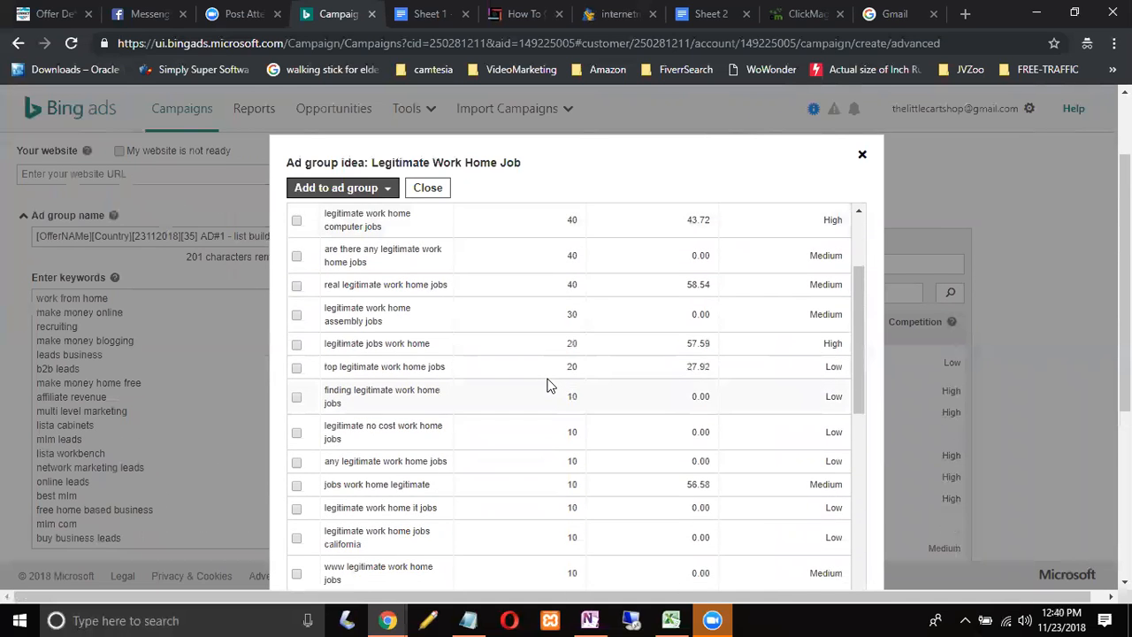
{"action": "scroll", "coordinate": [547, 386], "scroll_direction": "down", "scroll_amount": 6}
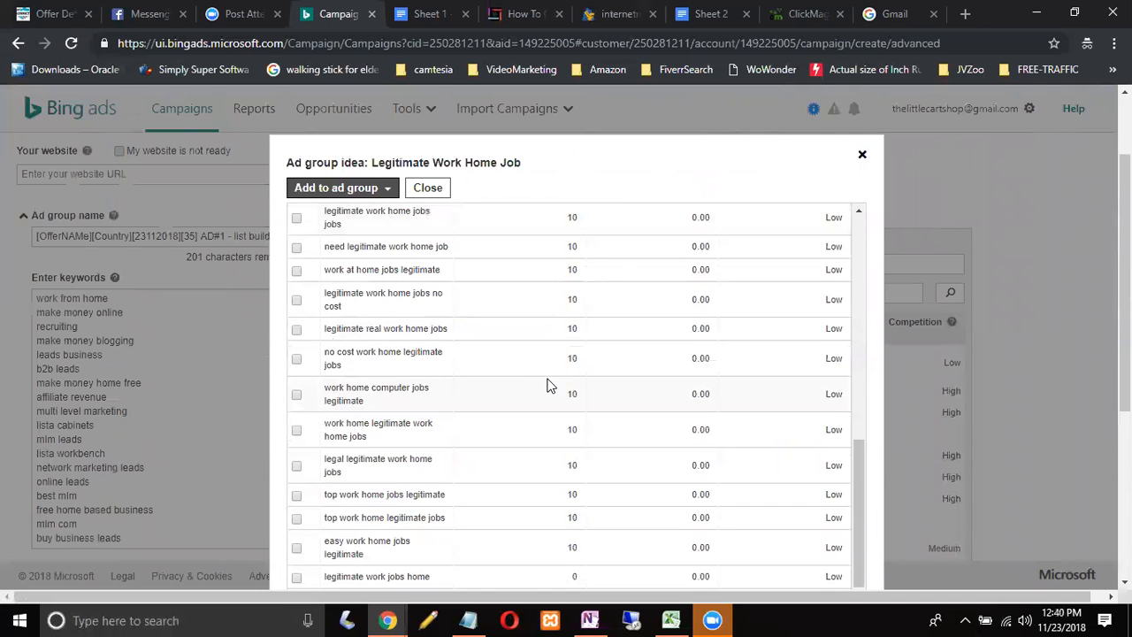
{"action": "scroll", "coordinate": [547, 385], "scroll_direction": "up", "scroll_amount": 10}
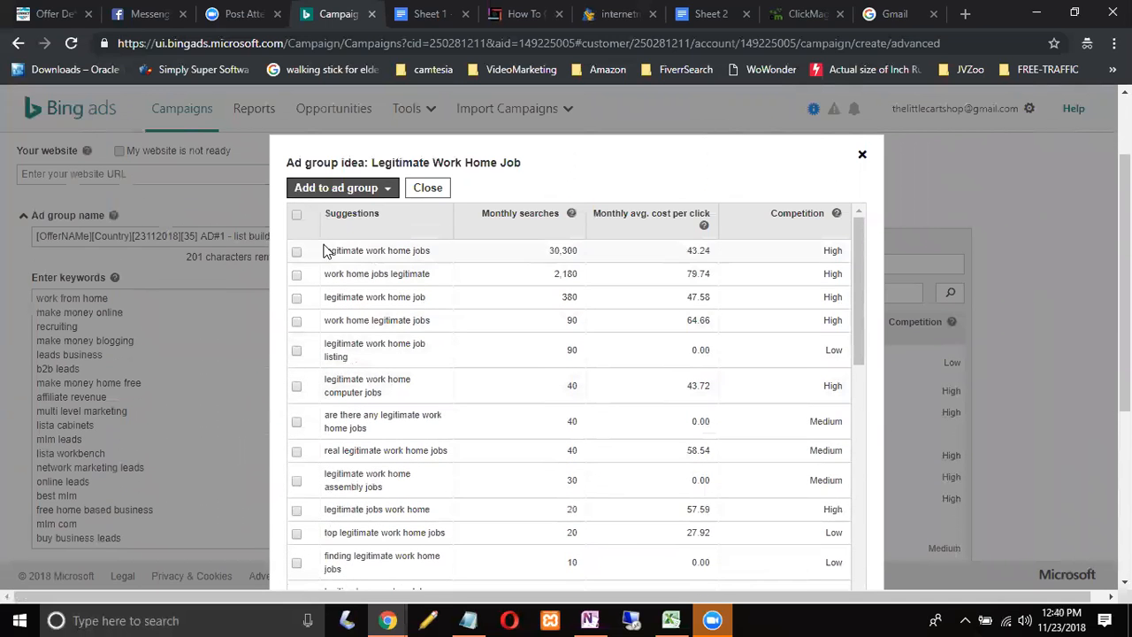
{"action": "left_click", "coordinate": [297, 215]}
{"action": "left_click", "coordinate": [387, 190]}
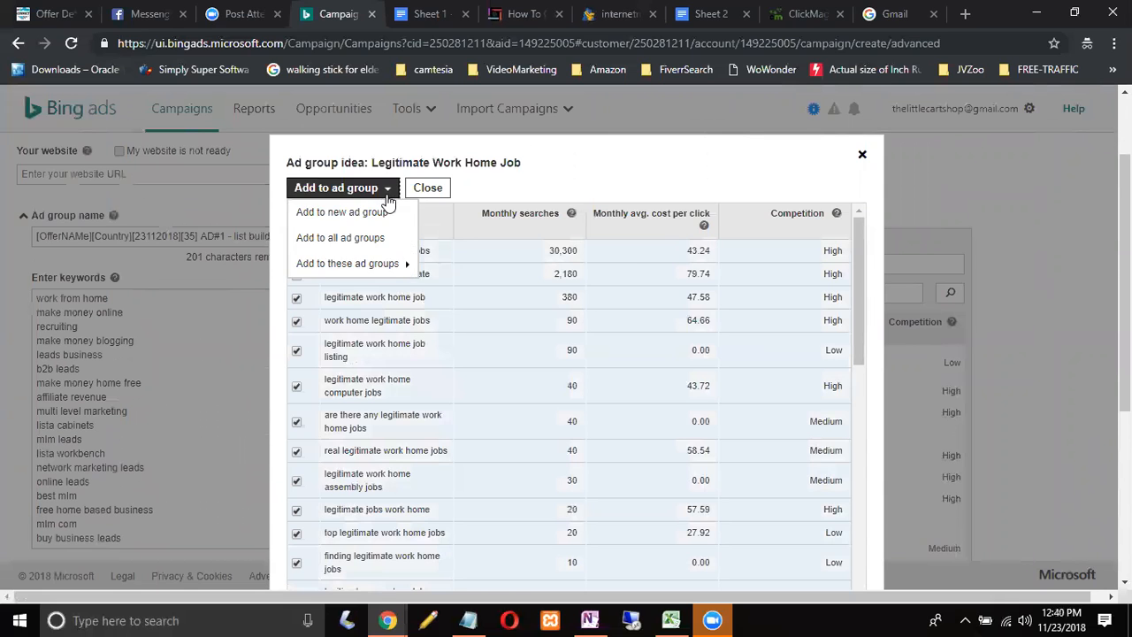
{"action": "mouse_move", "coordinate": [403, 264]}
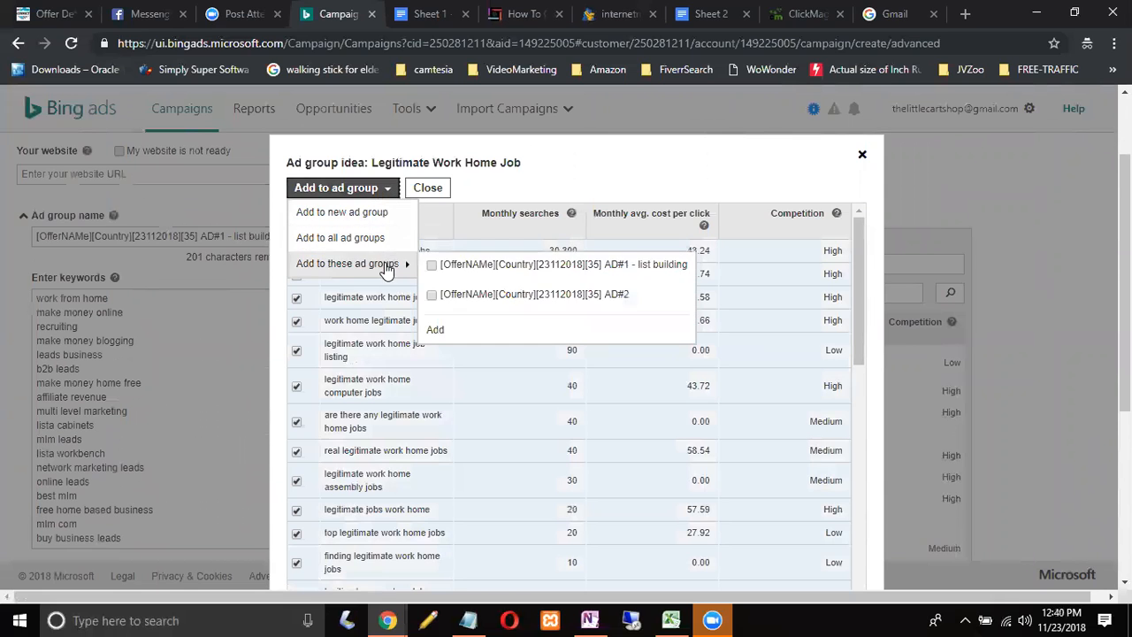
{"action": "left_click", "coordinate": [432, 295]}
{"action": "left_click", "coordinate": [433, 329]}
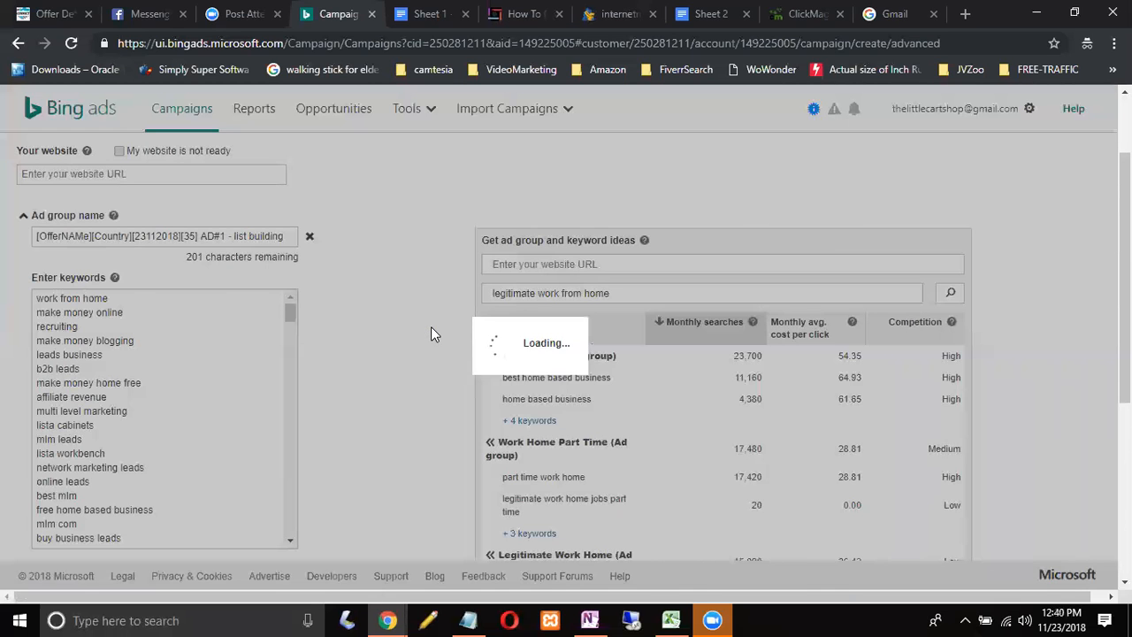
- Add all suggested keywords of the "Home Based" ad group idea to the ad group ending in AD#2
{"action": "scroll", "coordinate": [433, 333], "scroll_direction": "down", "scroll_amount": 1}
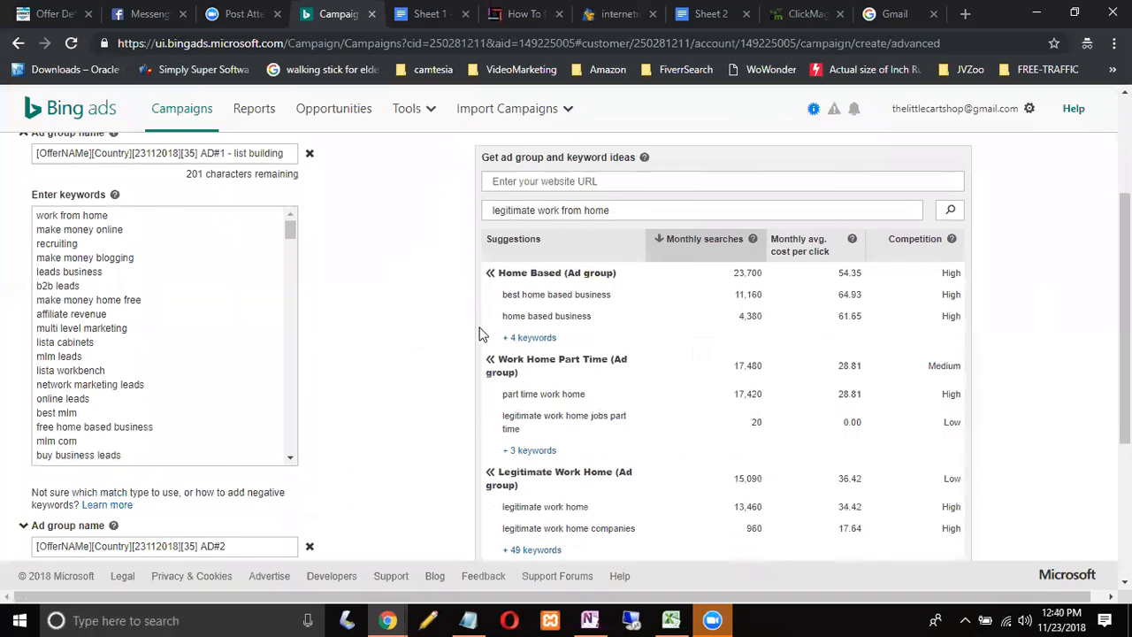
{"action": "left_click", "coordinate": [520, 338]}
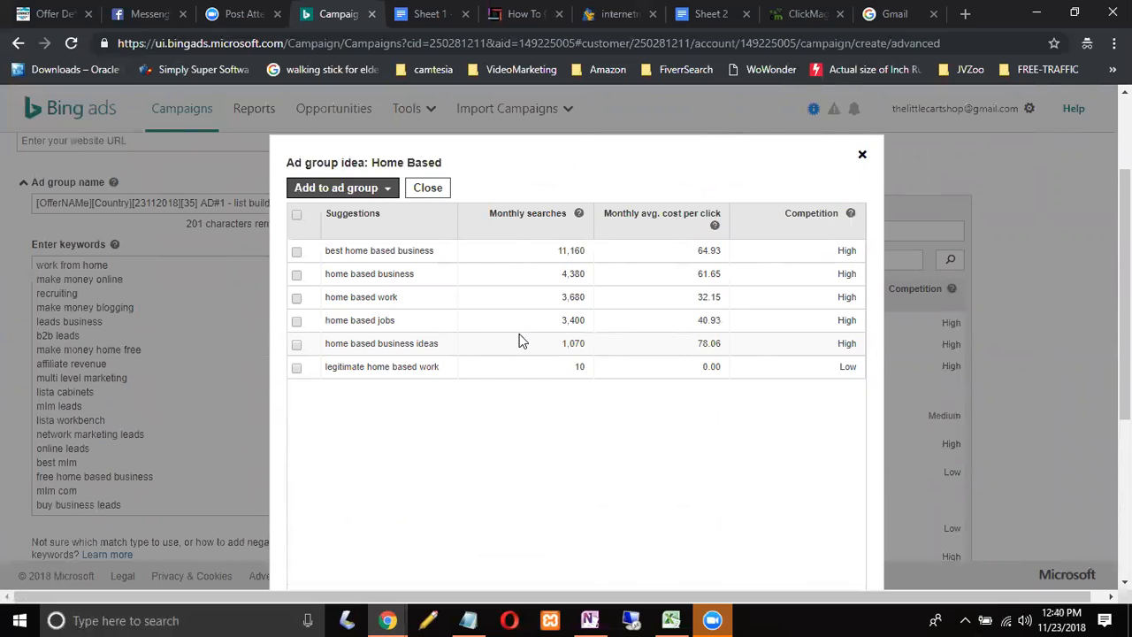
{"action": "left_click", "coordinate": [298, 216]}
{"action": "left_click", "coordinate": [387, 187]}
{"action": "mouse_move", "coordinate": [384, 264]}
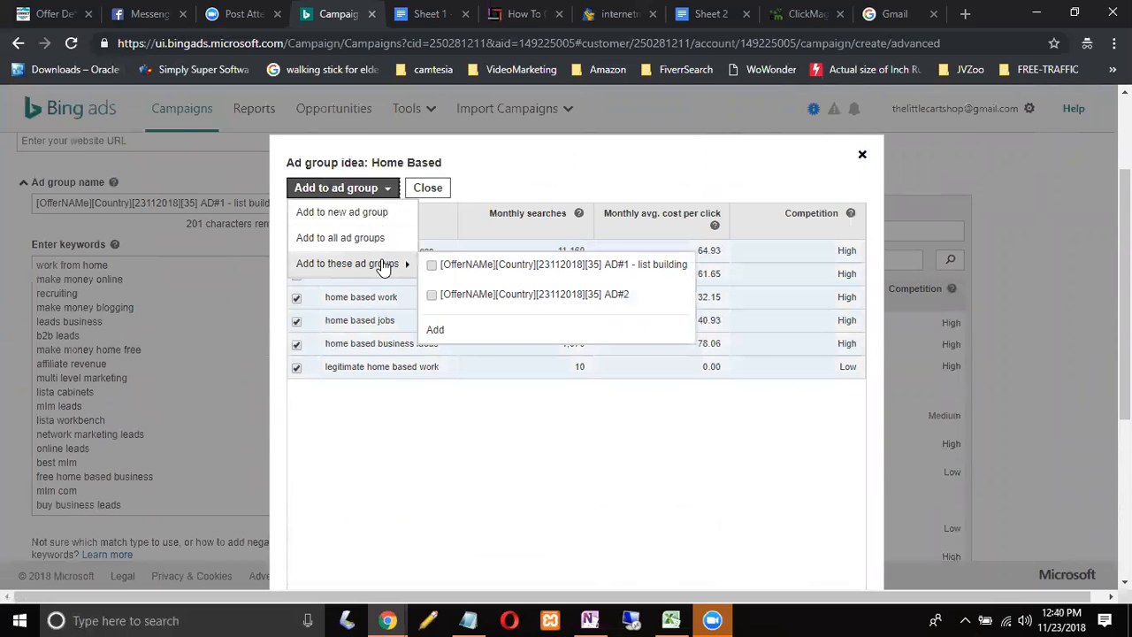
{"action": "left_click", "coordinate": [432, 295]}
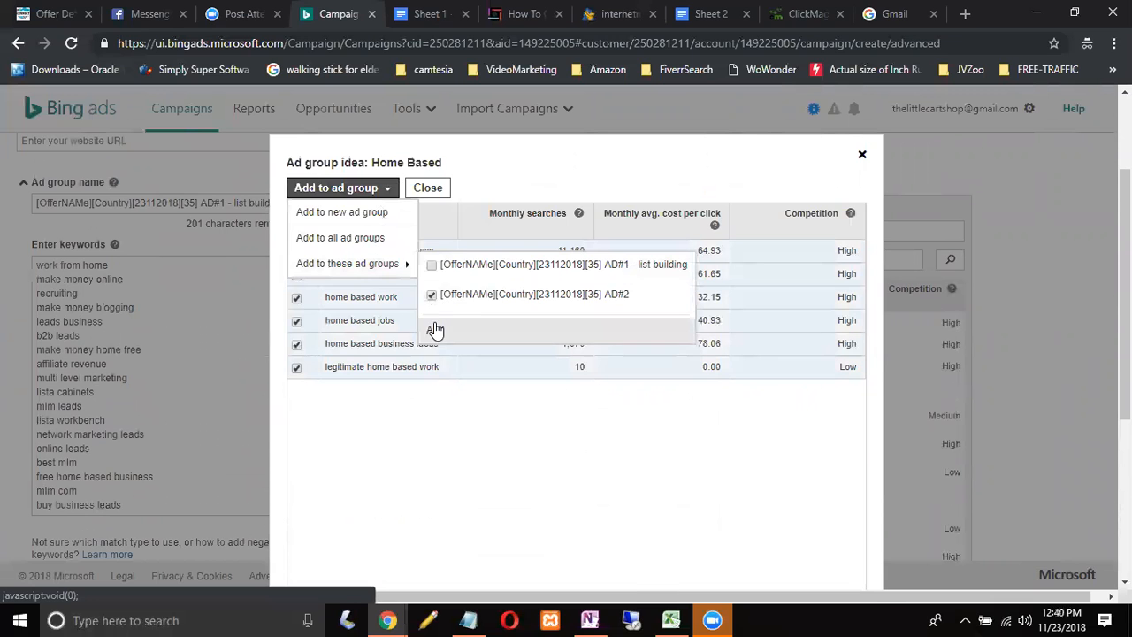
{"action": "left_click", "coordinate": [434, 330]}
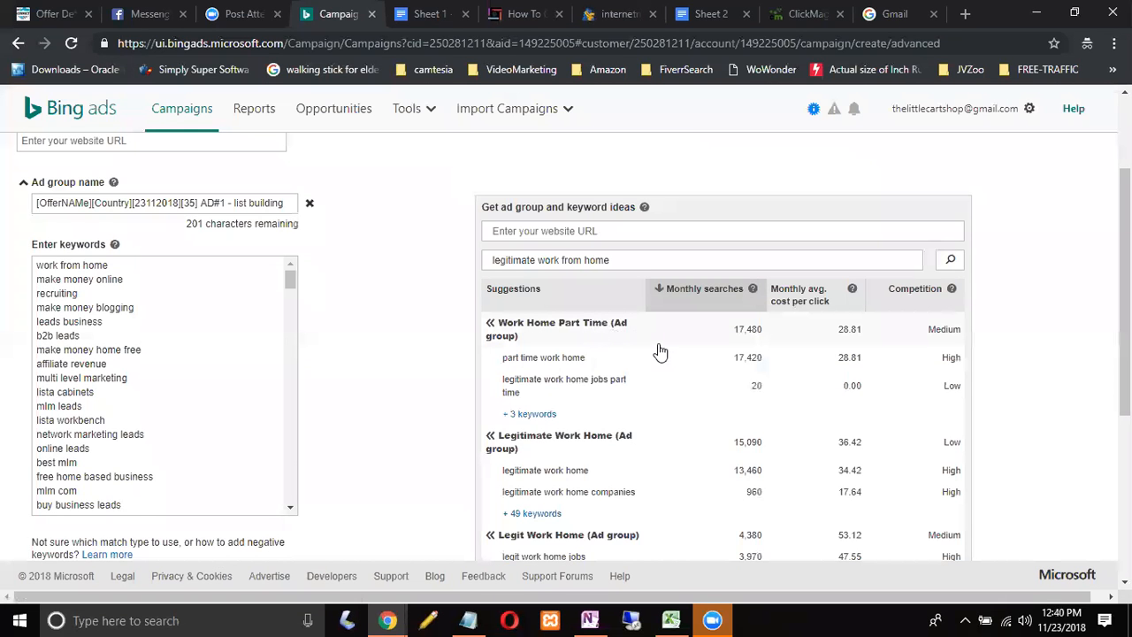
- Add all suggested keywords of the "Work Home Part Time" ad group idea to the ad group ending in AD#2
{"action": "left_click", "coordinate": [531, 415]}
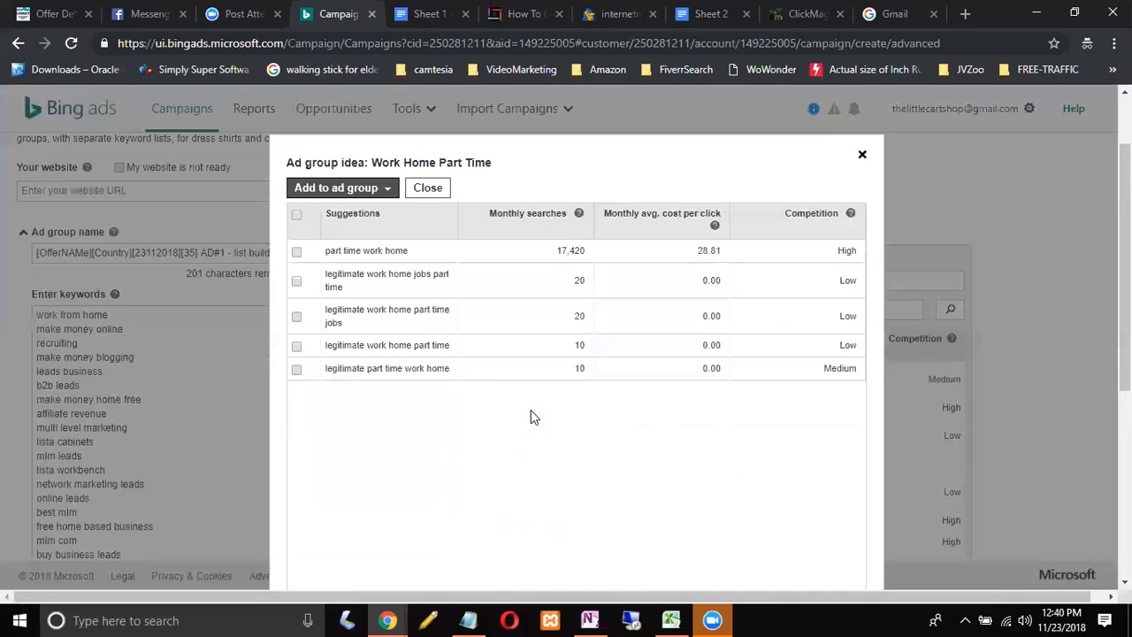
{"action": "left_click", "coordinate": [297, 217]}
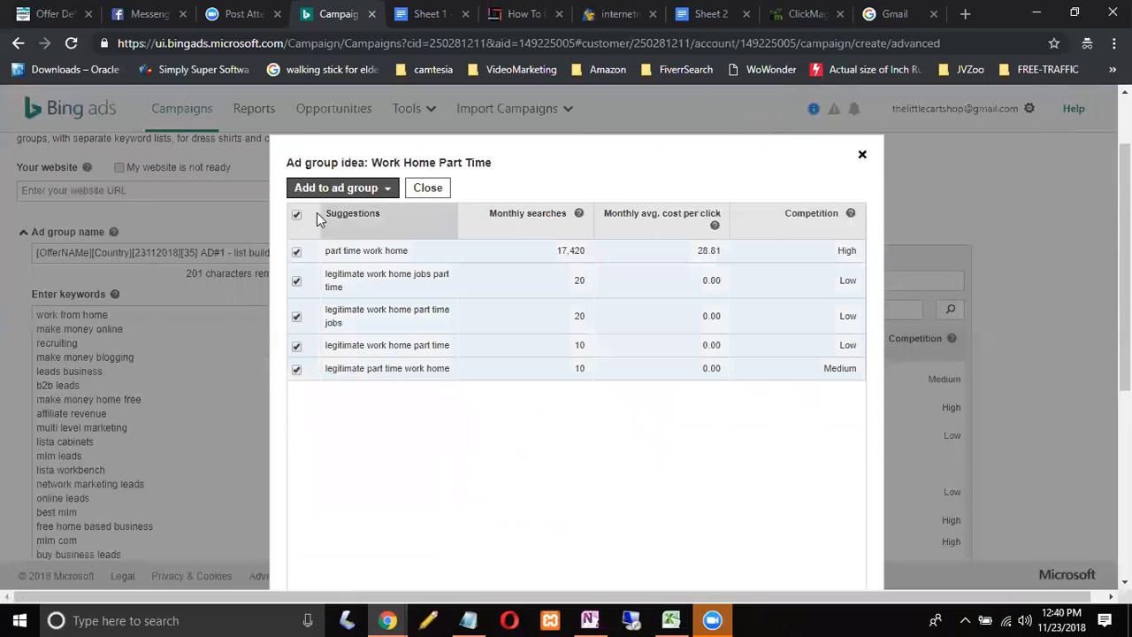
{"action": "left_click", "coordinate": [377, 189]}
{"action": "mouse_move", "coordinate": [371, 267]}
{"action": "left_click", "coordinate": [432, 295]}
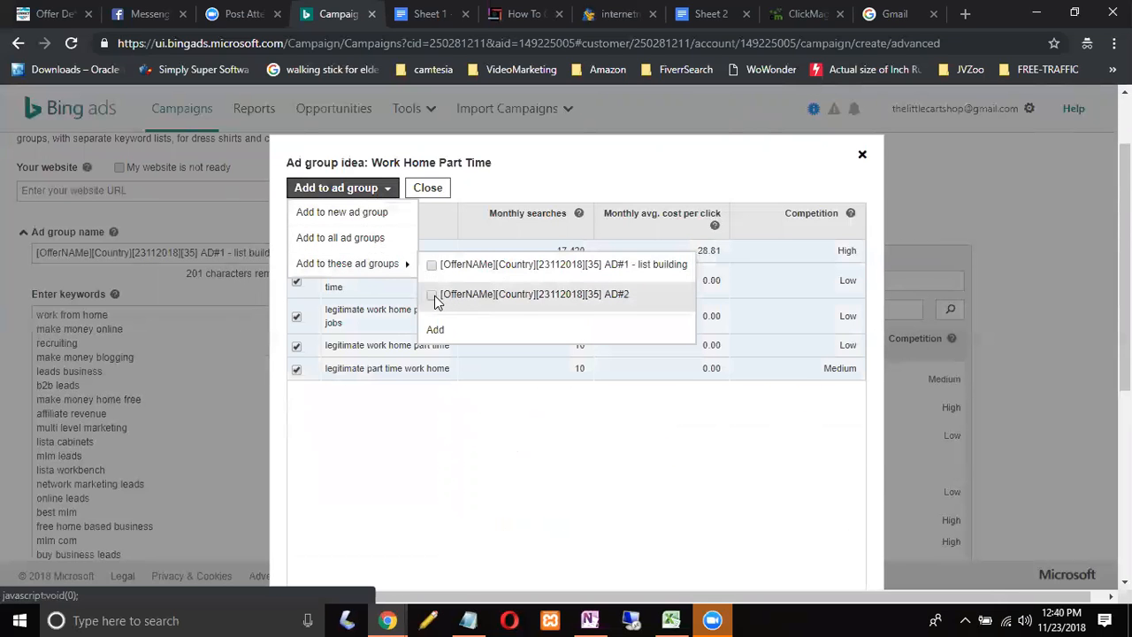
{"action": "left_click", "coordinate": [435, 329]}
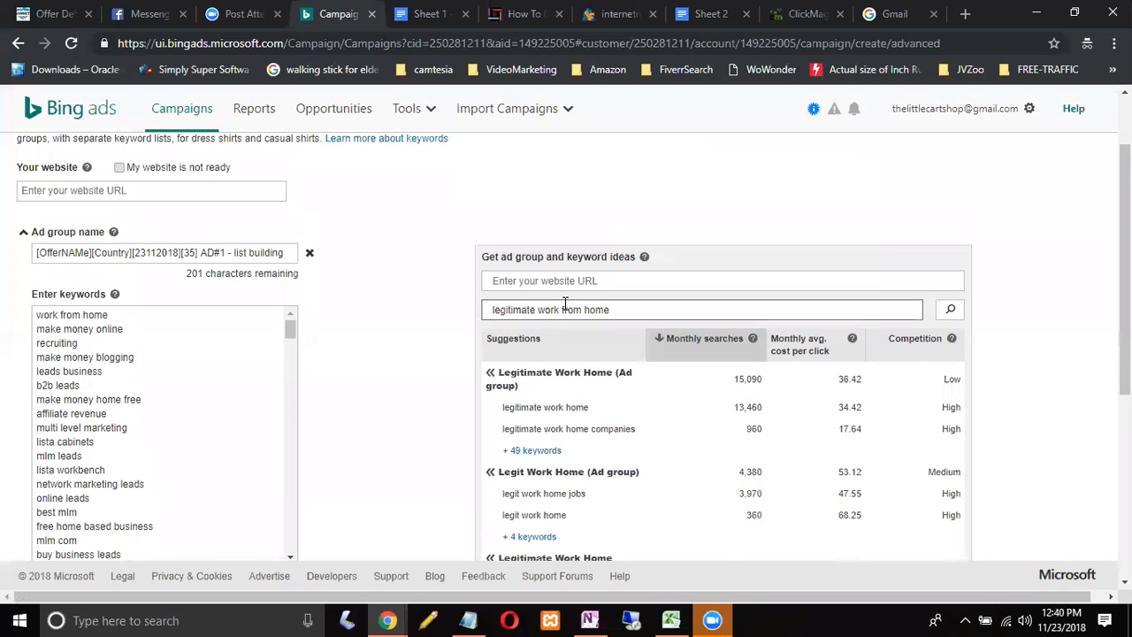
- Add all suggested keywords of the "Legitimate Work Home" ad group idea to the ad group ending in AD#2
{"action": "scroll", "coordinate": [553, 306], "scroll_direction": "down", "scroll_amount": 2}
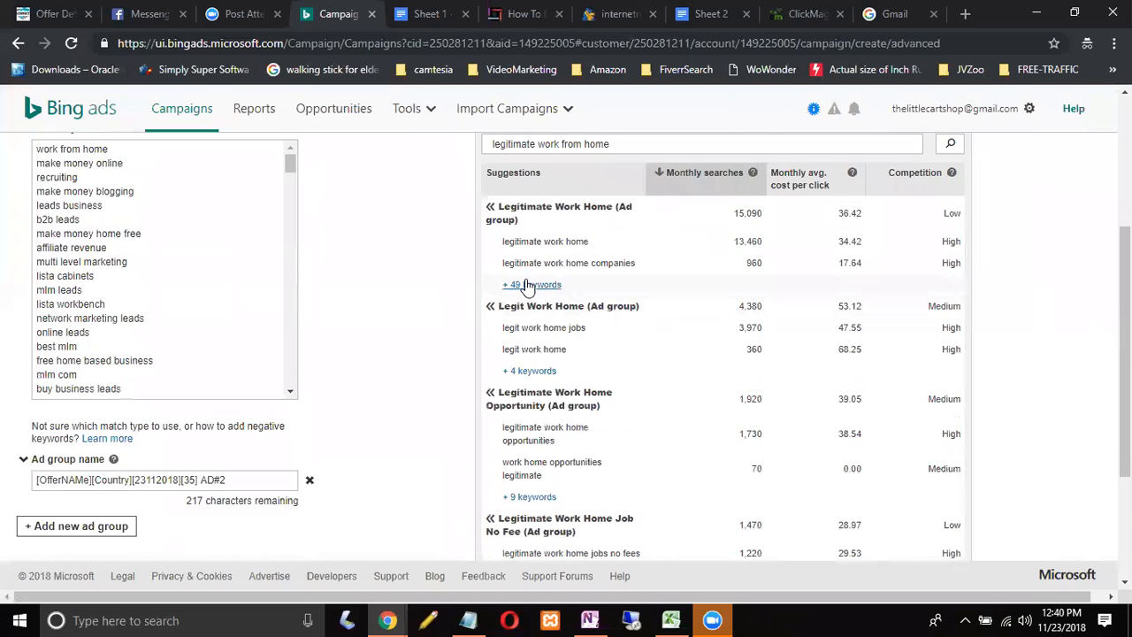
{"action": "left_click", "coordinate": [529, 285]}
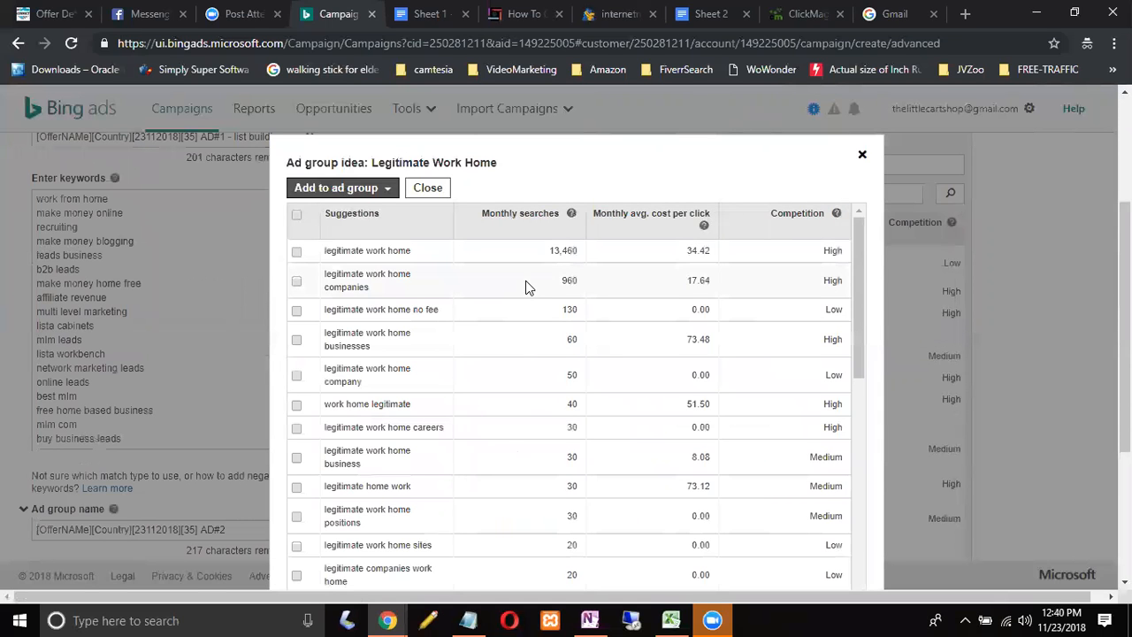
{"action": "scroll", "coordinate": [528, 287], "scroll_direction": "down", "scroll_amount": 1}
{"action": "scroll", "coordinate": [526, 285], "scroll_direction": "up", "scroll_amount": 1}
{"action": "left_click", "coordinate": [298, 215]}
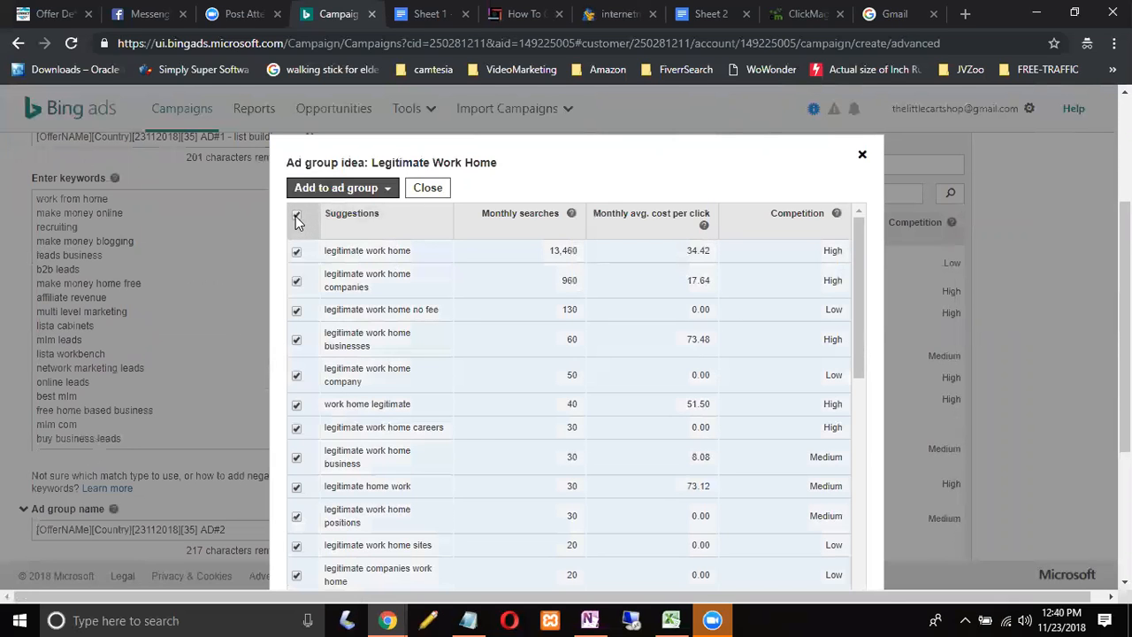
{"action": "left_click", "coordinate": [386, 188]}
{"action": "mouse_move", "coordinate": [347, 263]}
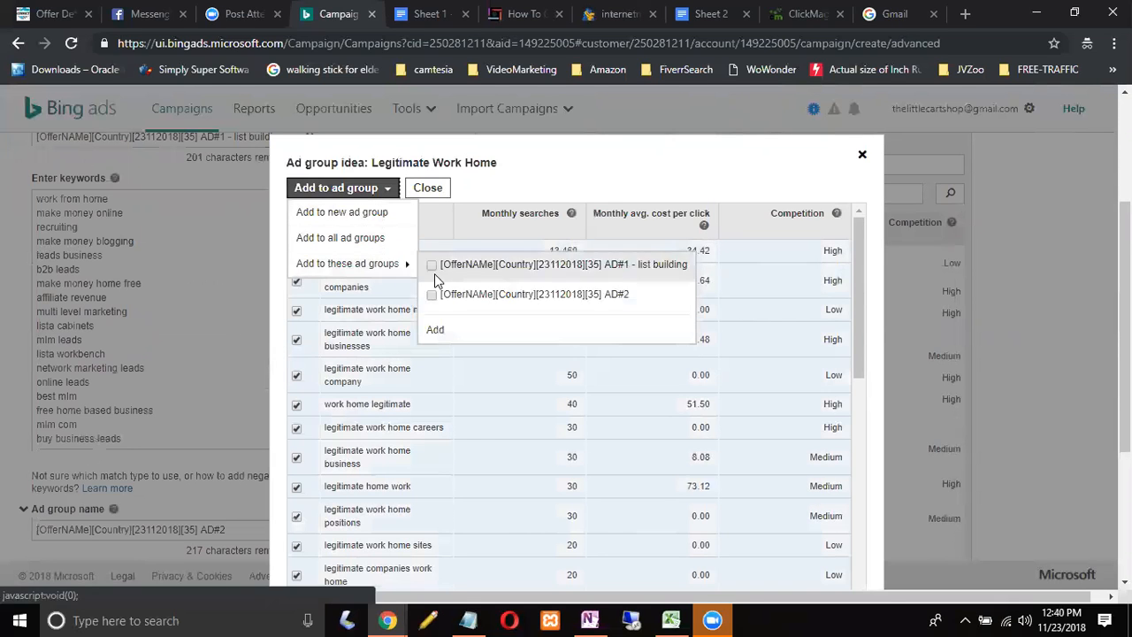
{"action": "left_click", "coordinate": [433, 295]}
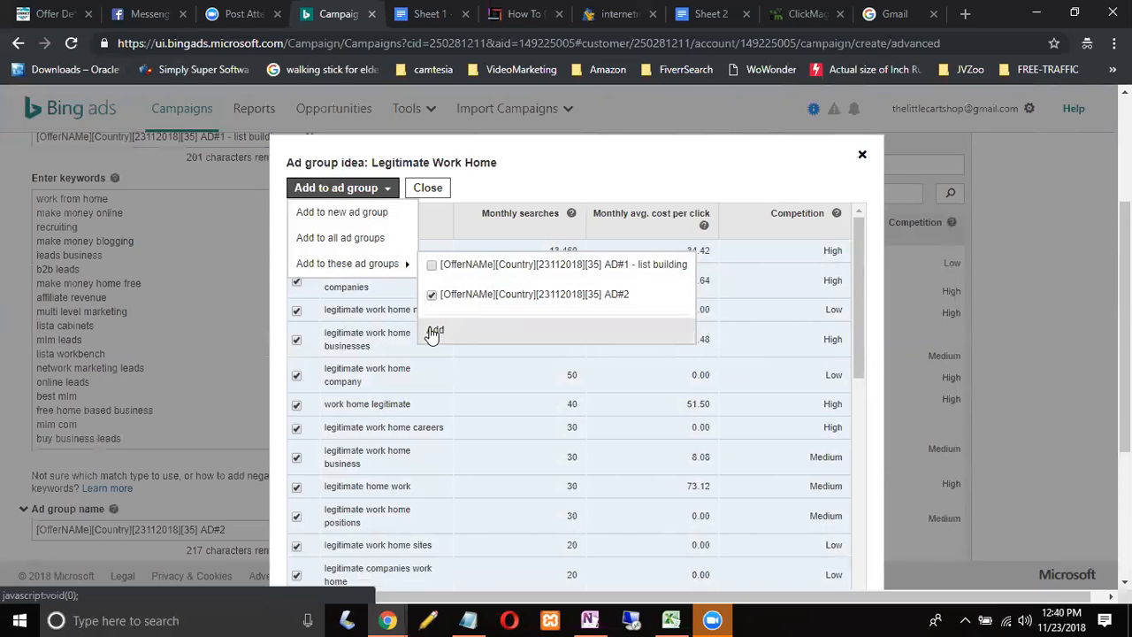
{"action": "left_click", "coordinate": [432, 332]}
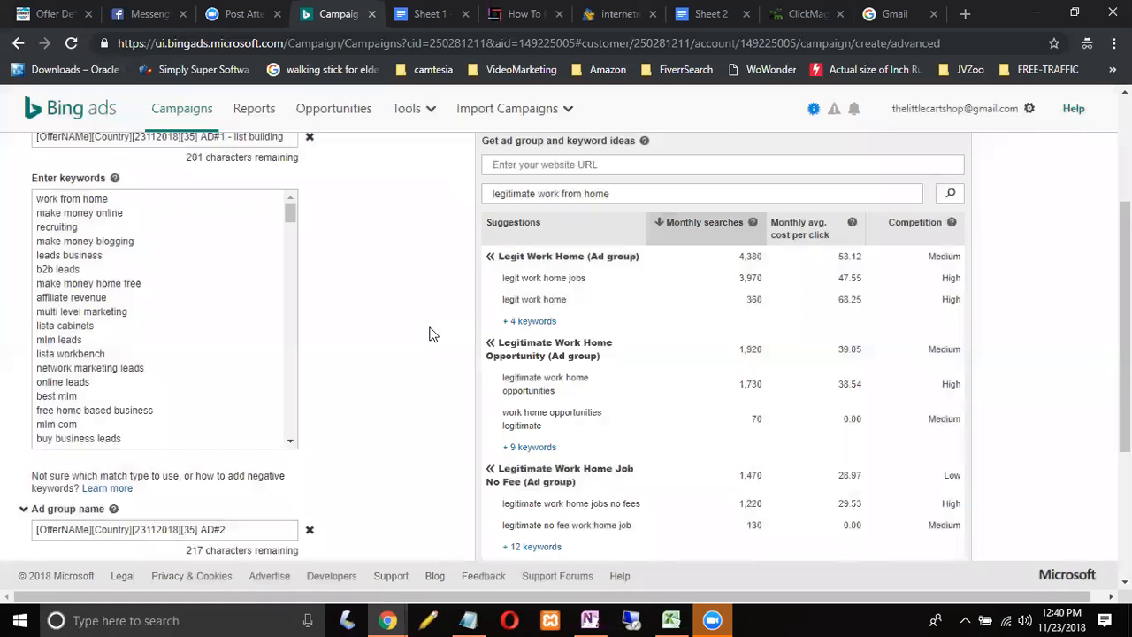
- Add all suggested keywords of the "Legit Work Home" ad group idea to the ad group ending in AD#2
{"action": "scroll", "coordinate": [432, 329], "scroll_direction": "down", "scroll_amount": 1}
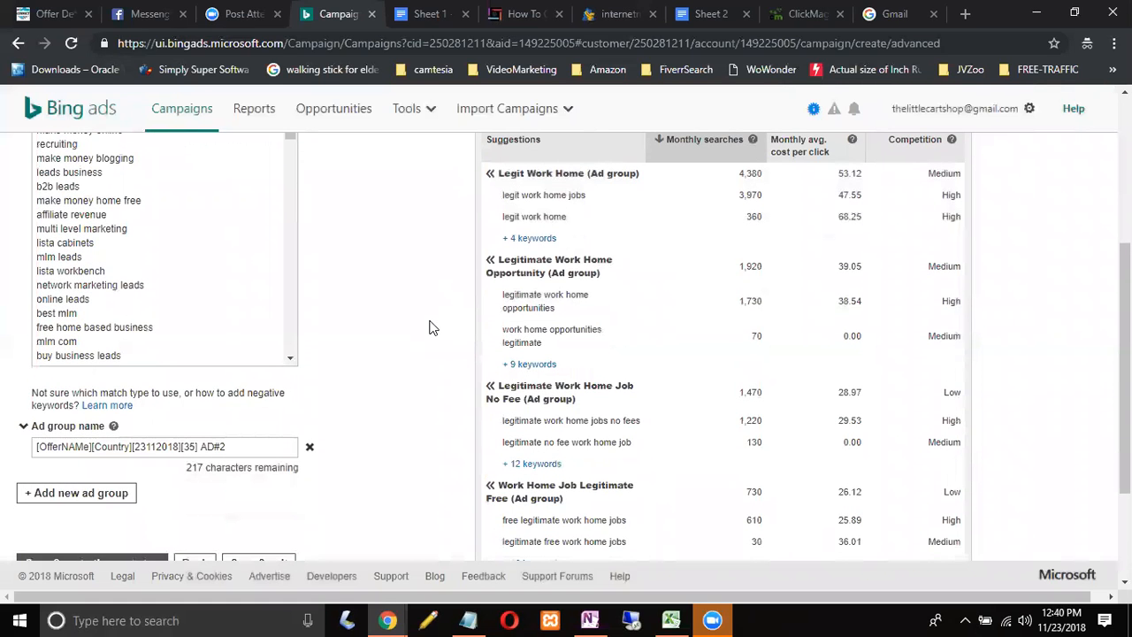
{"action": "left_click", "coordinate": [546, 239]}
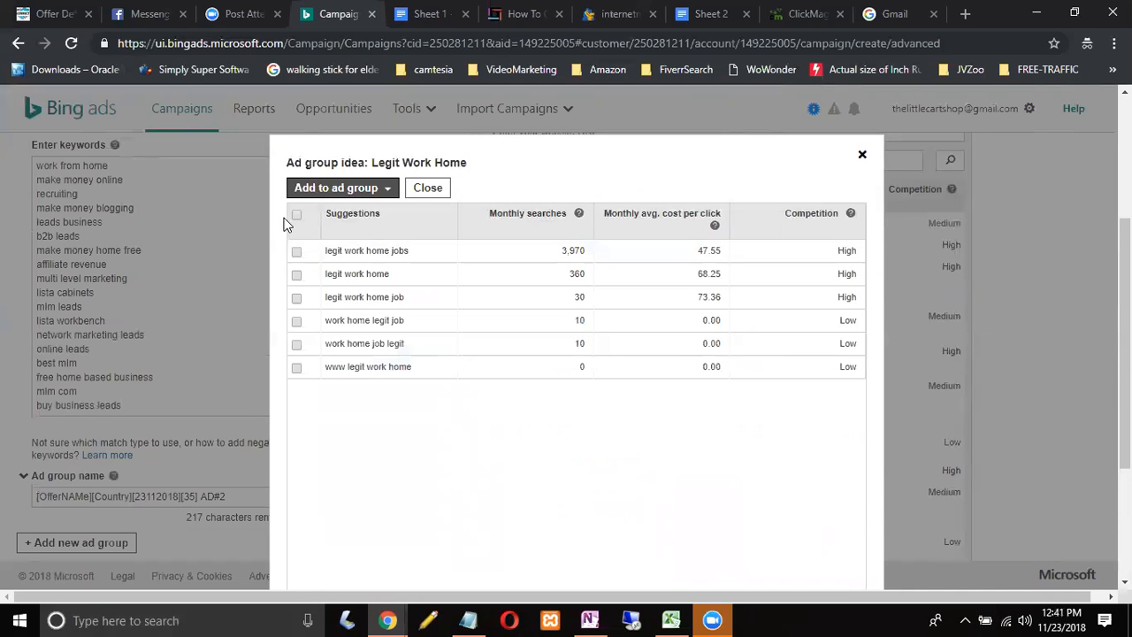
{"action": "left_click", "coordinate": [296, 216]}
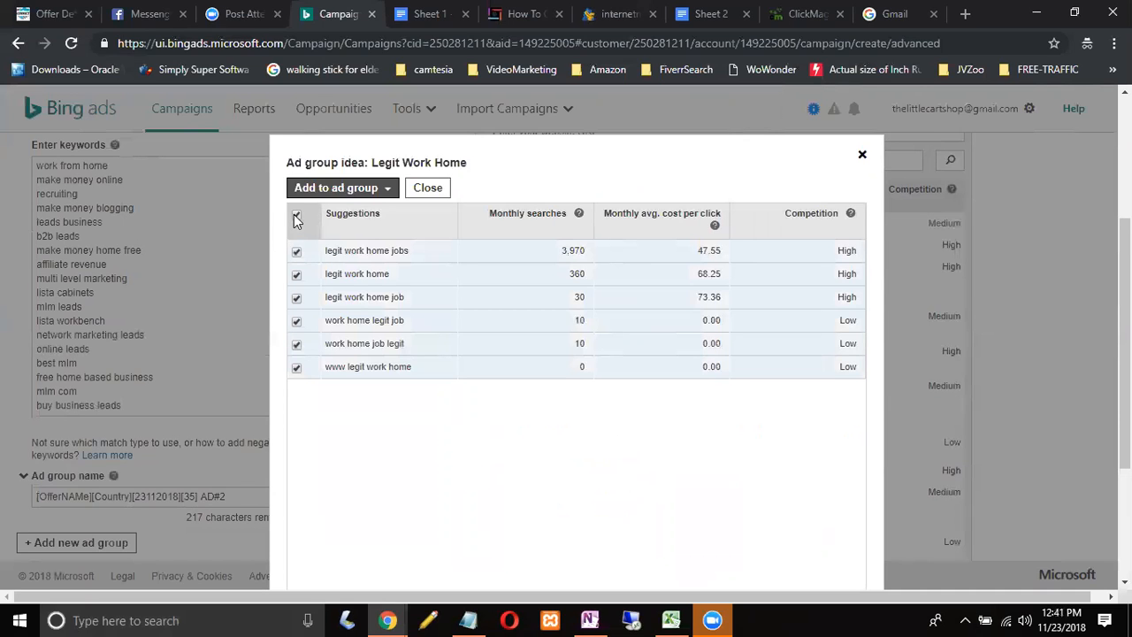
{"action": "left_click", "coordinate": [384, 191]}
{"action": "mouse_move", "coordinate": [384, 264]}
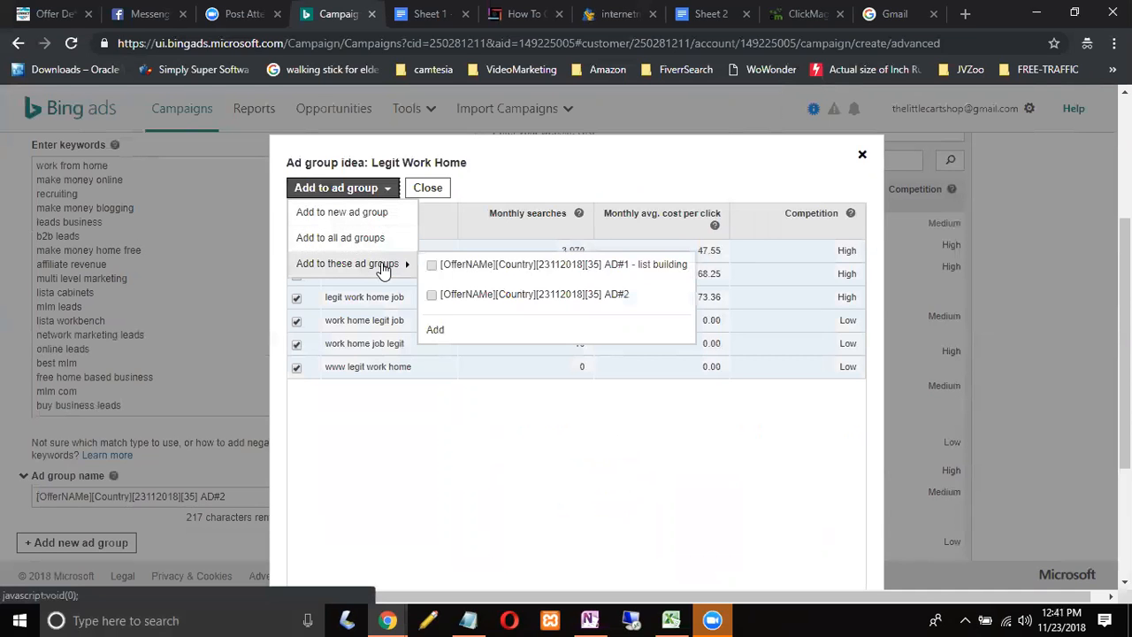
{"action": "left_click", "coordinate": [431, 298]}
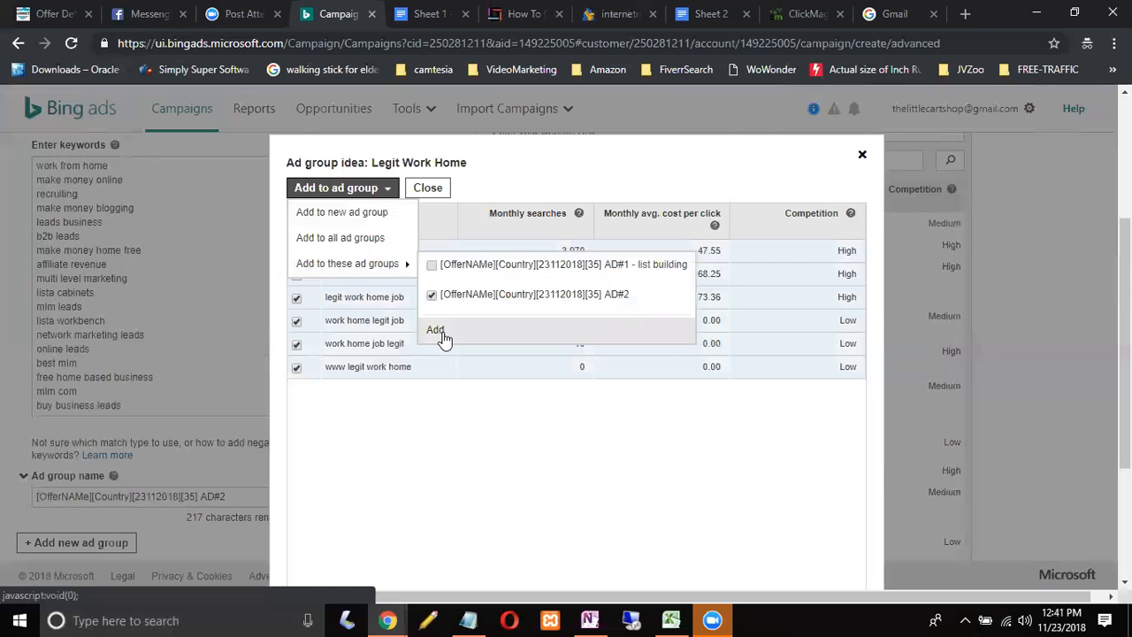
{"action": "left_click", "coordinate": [437, 331]}
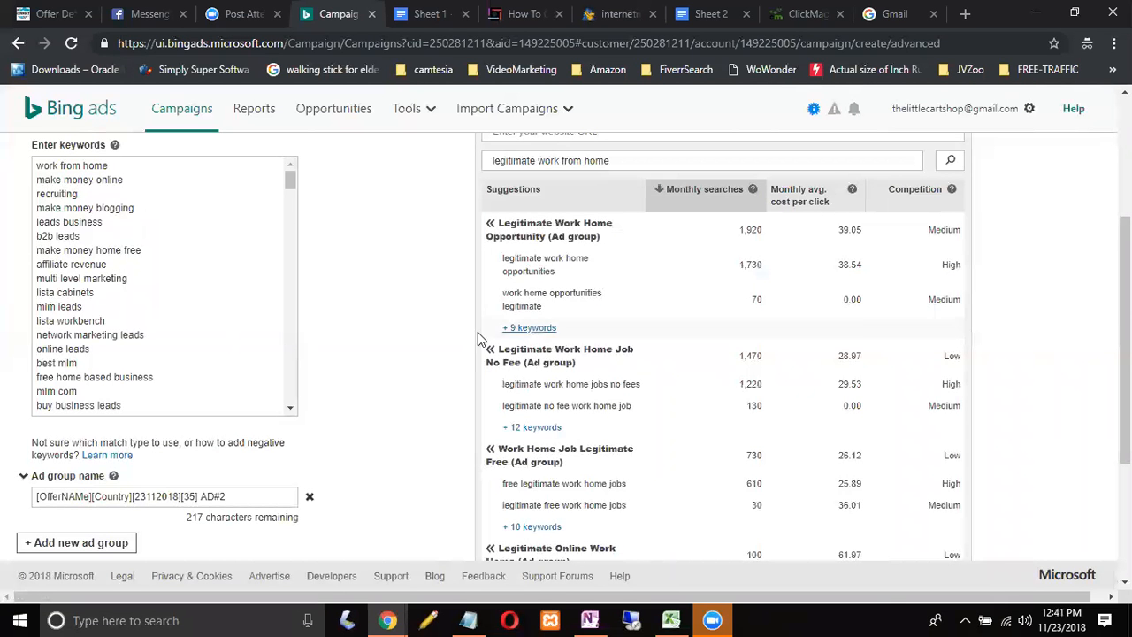
- Add all suggested keywords of the "Legitimate Work Home Opportunity" ad group idea to the ad group ending in AD#2
{"action": "left_click", "coordinate": [535, 329]}
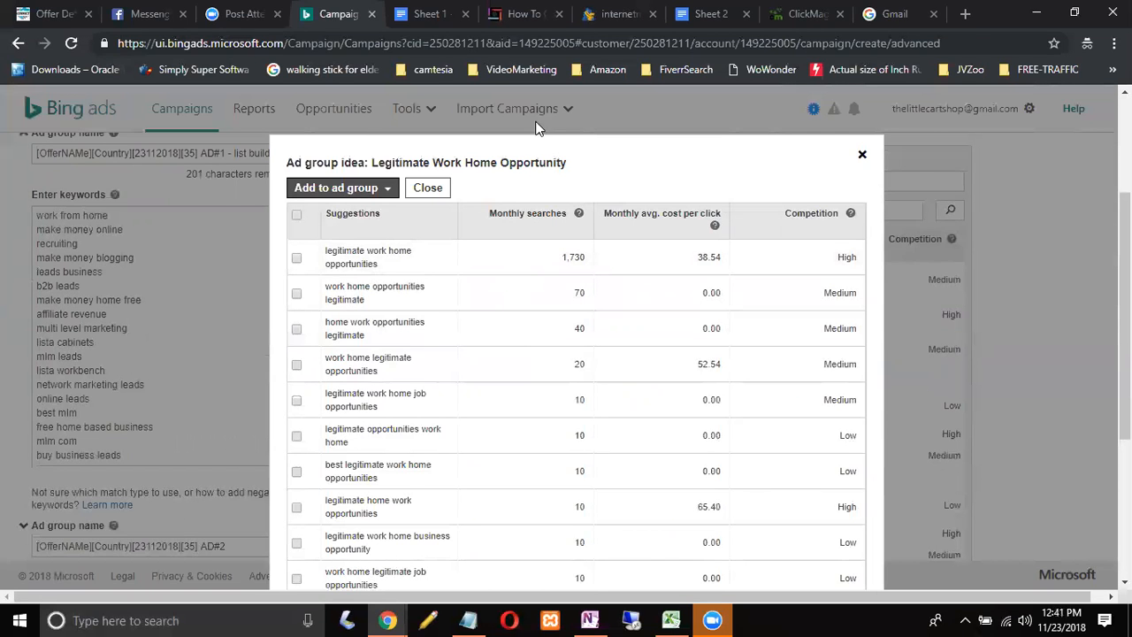
{"action": "left_click_drag", "start_coordinate": [548, 163], "coordinate": [285, 164]}
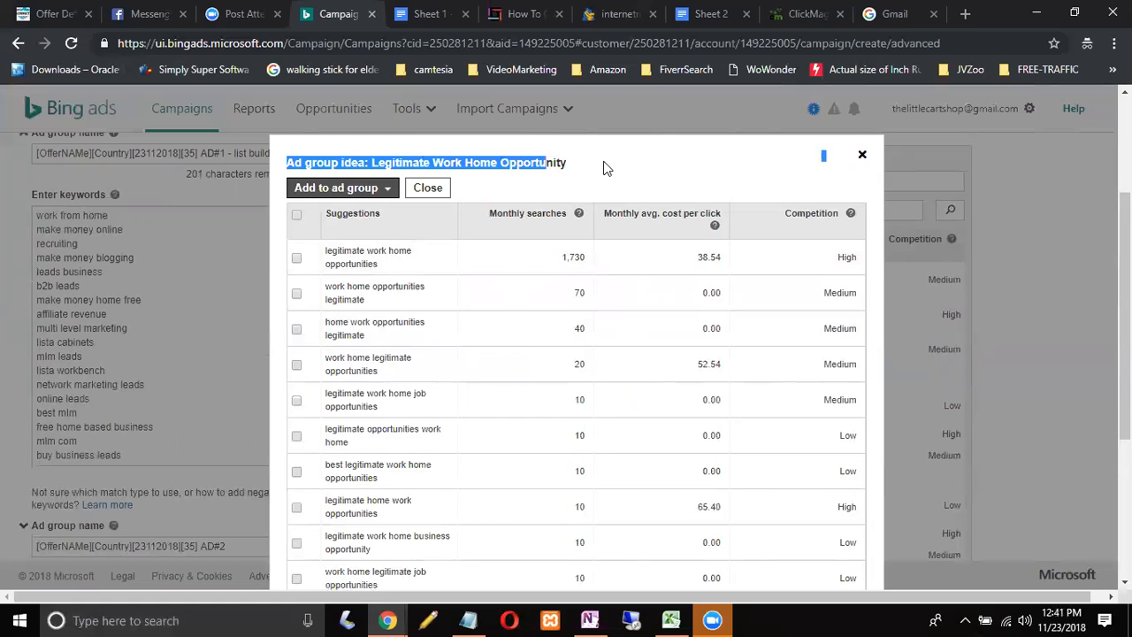
{"action": "left_click", "coordinate": [297, 217]}
{"action": "left_click", "coordinate": [371, 188]}
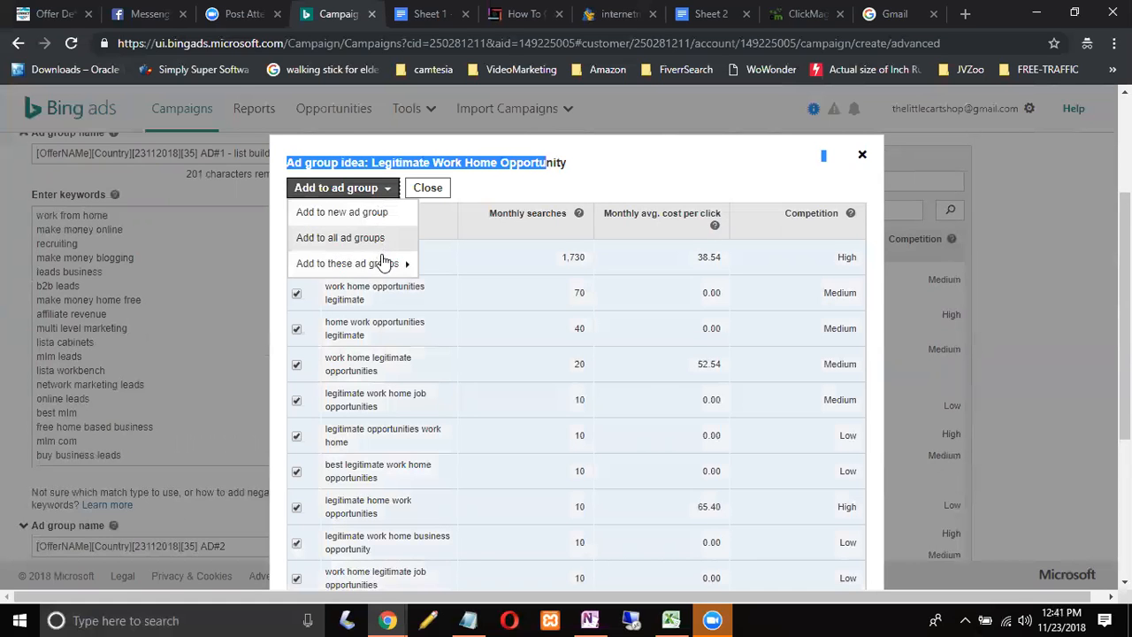
{"action": "mouse_move", "coordinate": [383, 263]}
{"action": "left_click", "coordinate": [431, 295]}
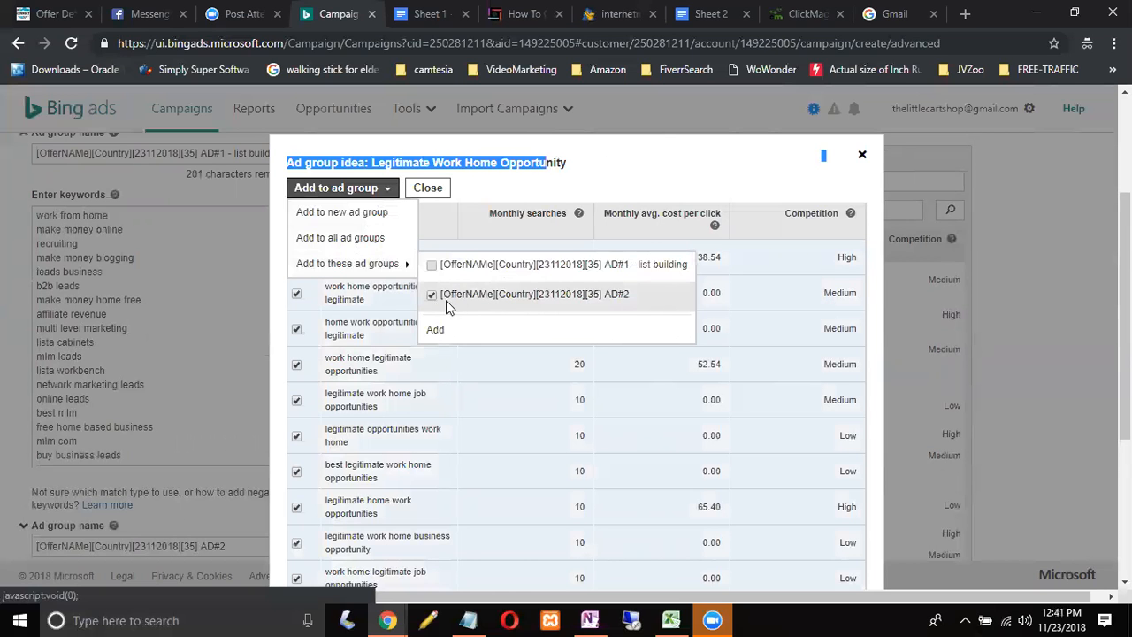
{"action": "left_click", "coordinate": [437, 329]}
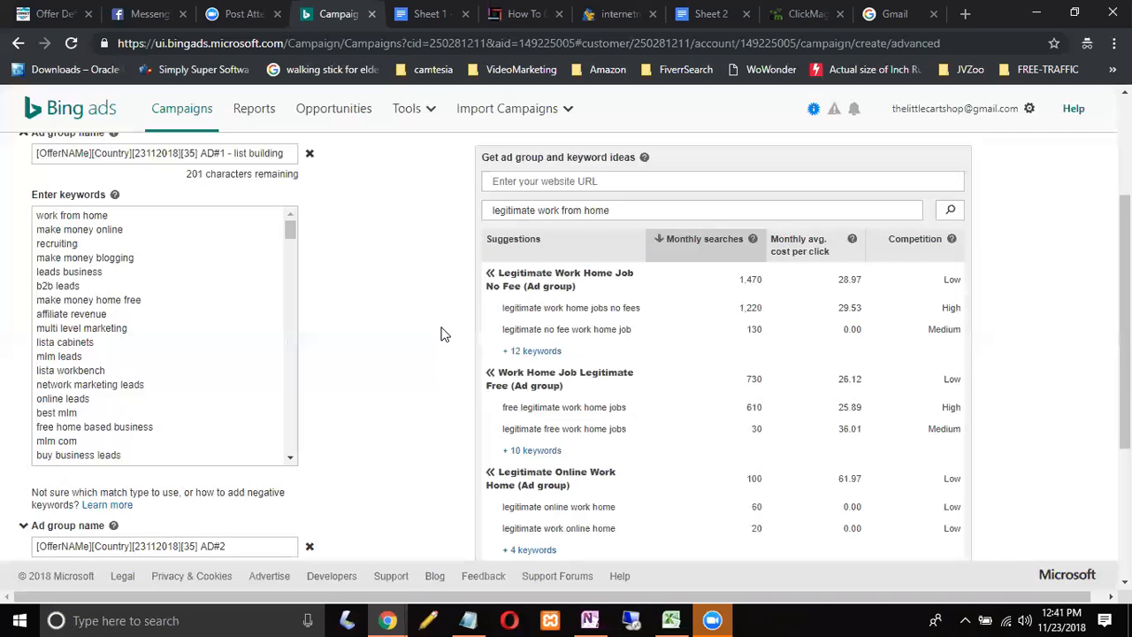
- Add all suggested keywords of the "Legitimate Work Home Job No Fee" ad group idea to the ad group ending in AD#2
{"action": "left_click", "coordinate": [542, 351]}
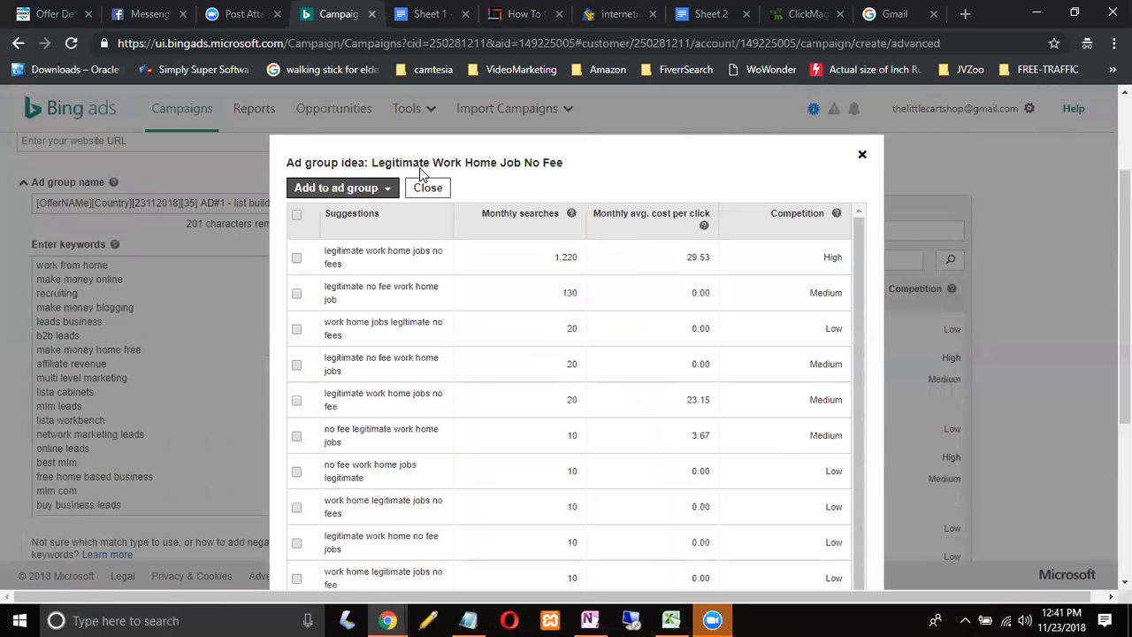
{"action": "left_click", "coordinate": [297, 215]}
{"action": "left_click", "coordinate": [389, 191]}
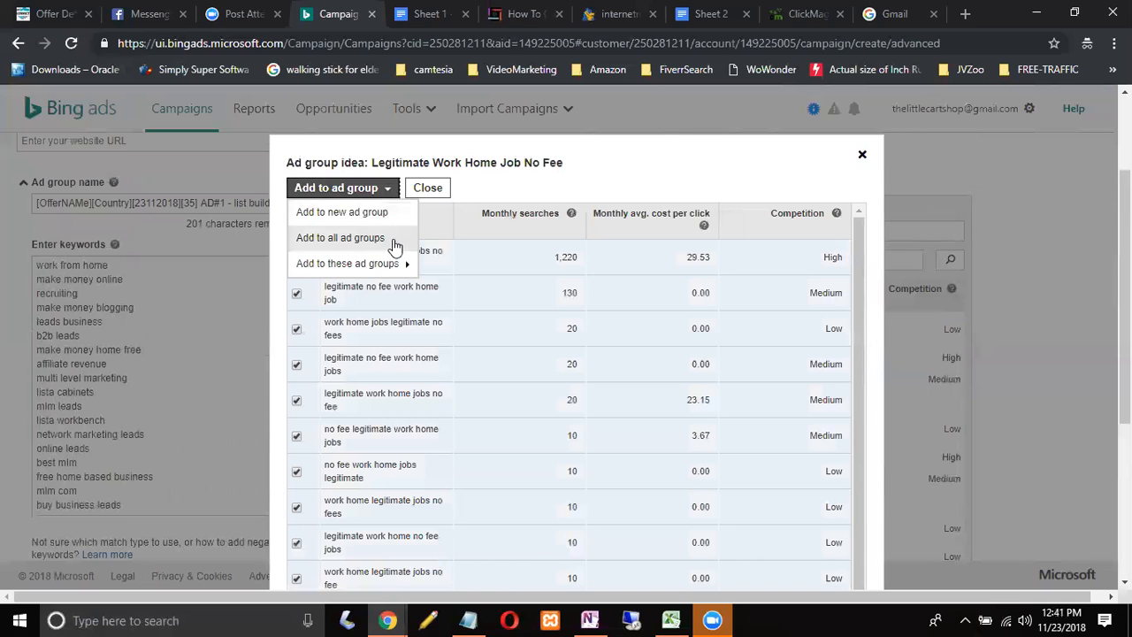
{"action": "mouse_move", "coordinate": [397, 262]}
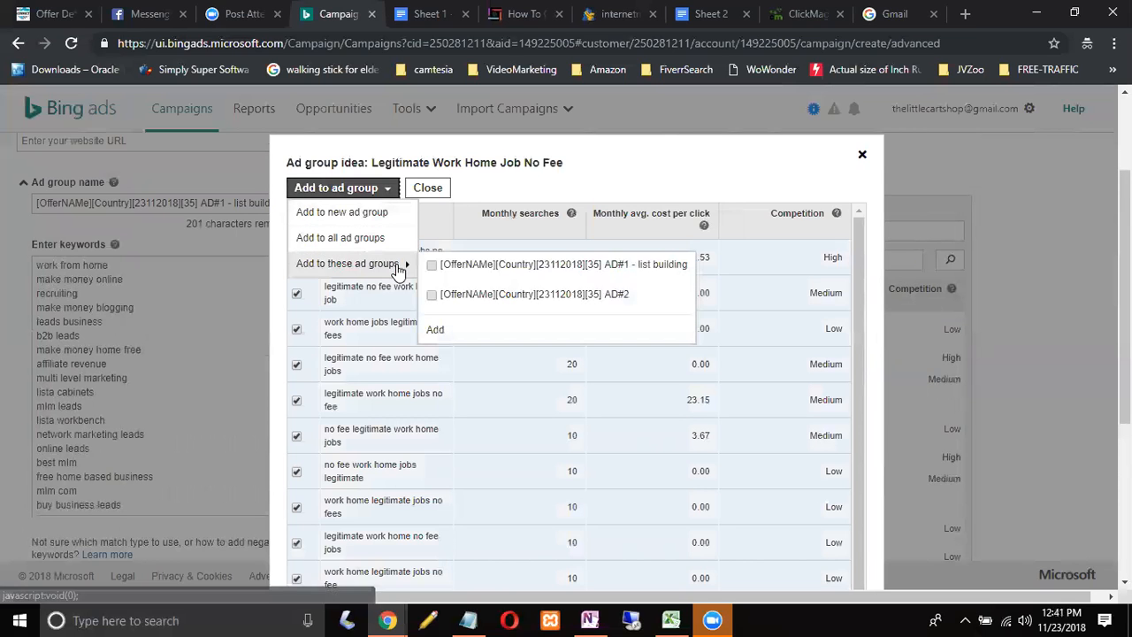
{"action": "left_click", "coordinate": [435, 296]}
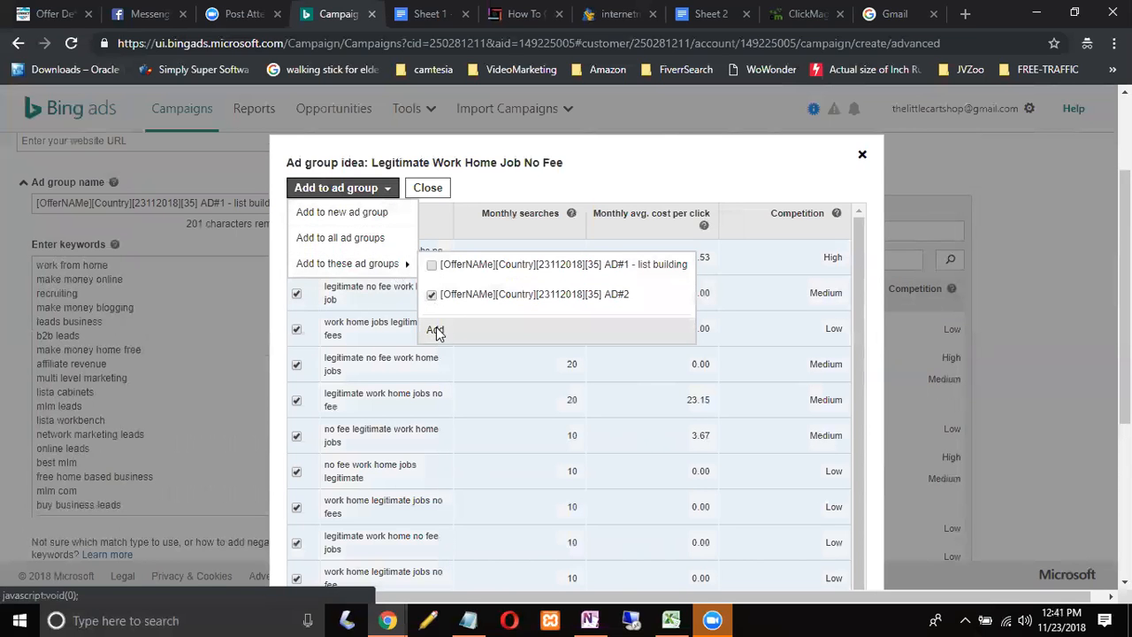
{"action": "left_click", "coordinate": [435, 329]}
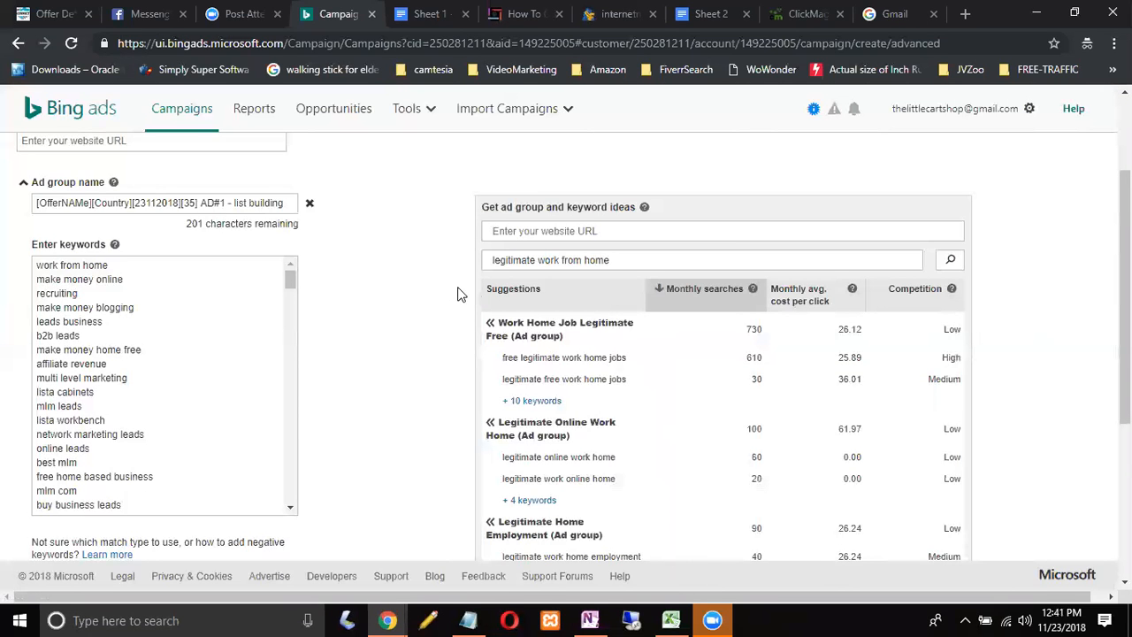
- Add all suggested keywords of the "Work Home Job Legitimate Free" ad group idea to the ad group ending in AD#2
{"action": "left_click", "coordinate": [533, 401]}
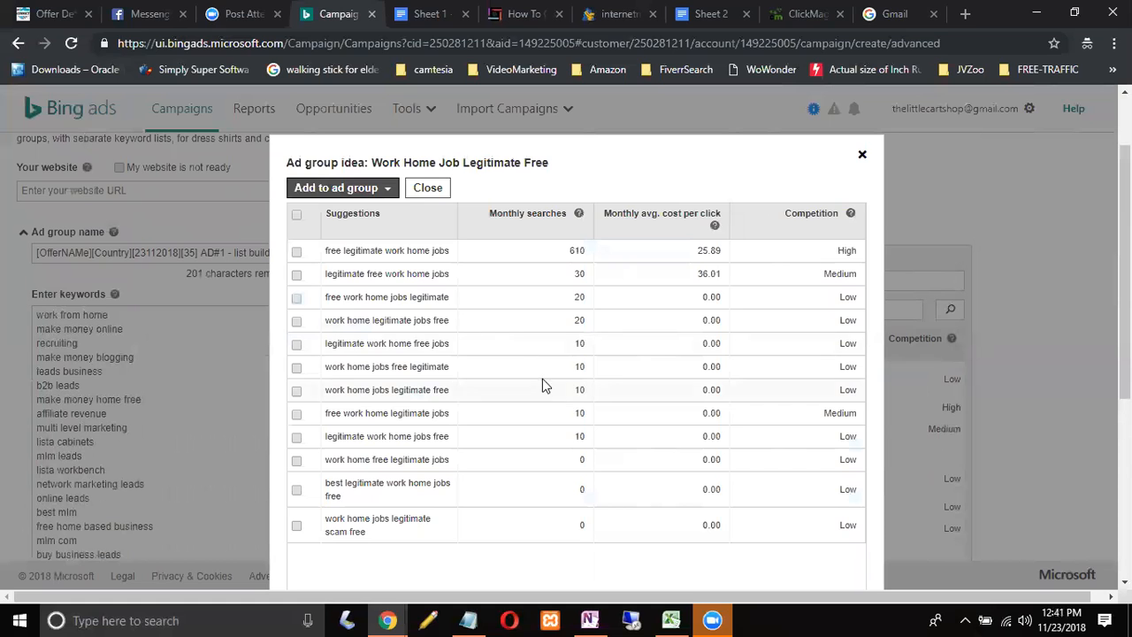
{"action": "left_click", "coordinate": [297, 216]}
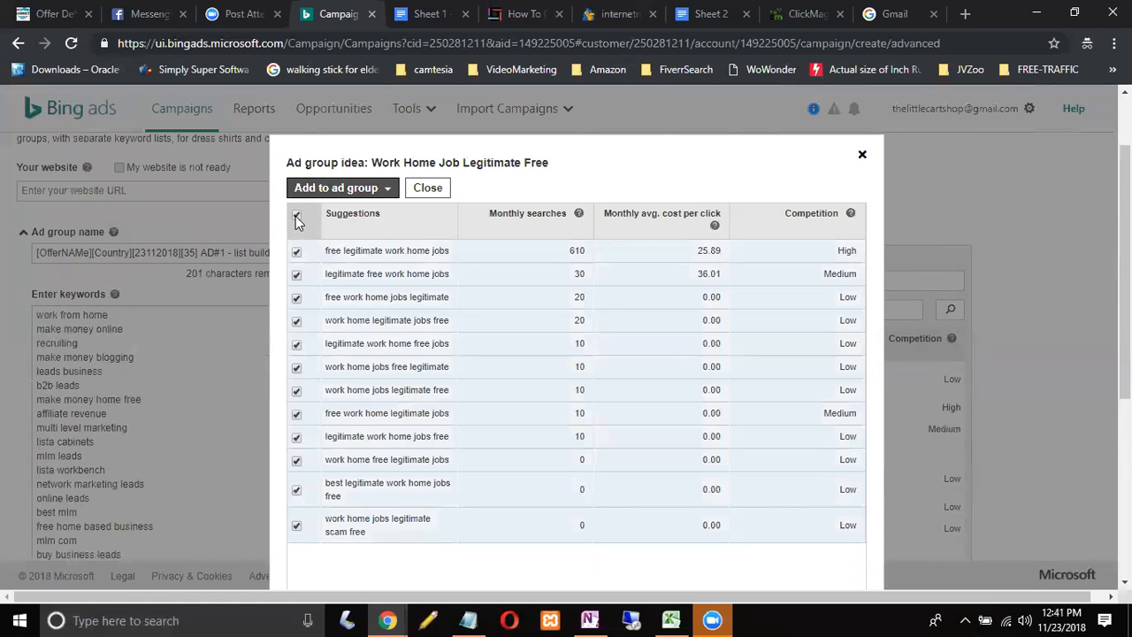
{"action": "left_click", "coordinate": [371, 188]}
{"action": "mouse_move", "coordinate": [376, 265]}
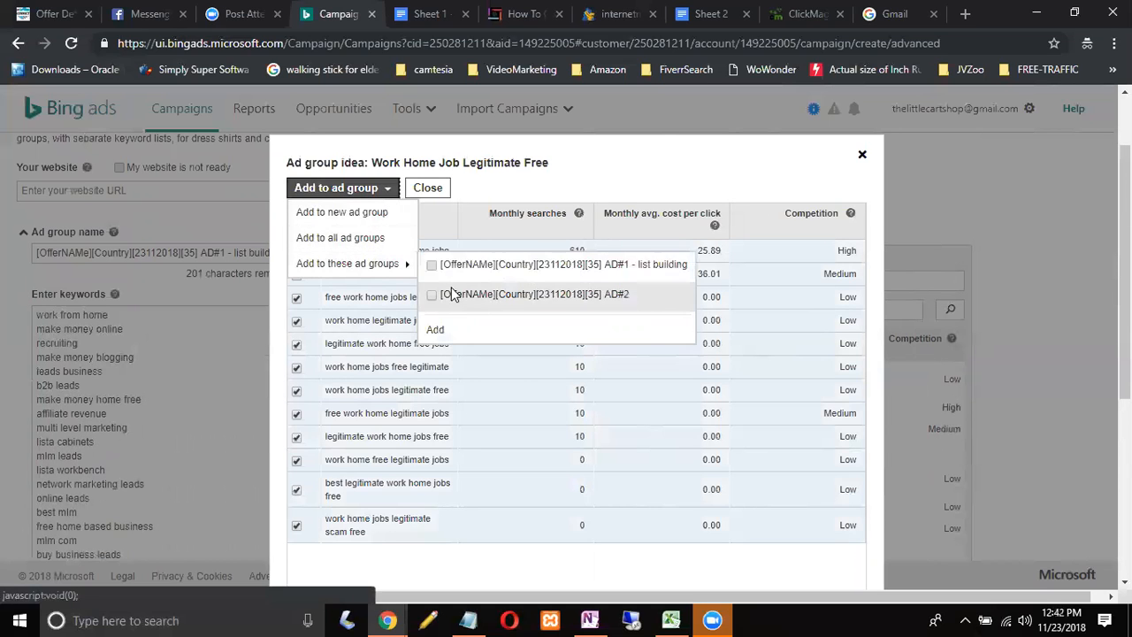
{"action": "left_click", "coordinate": [432, 297]}
{"action": "left_click", "coordinate": [436, 331]}
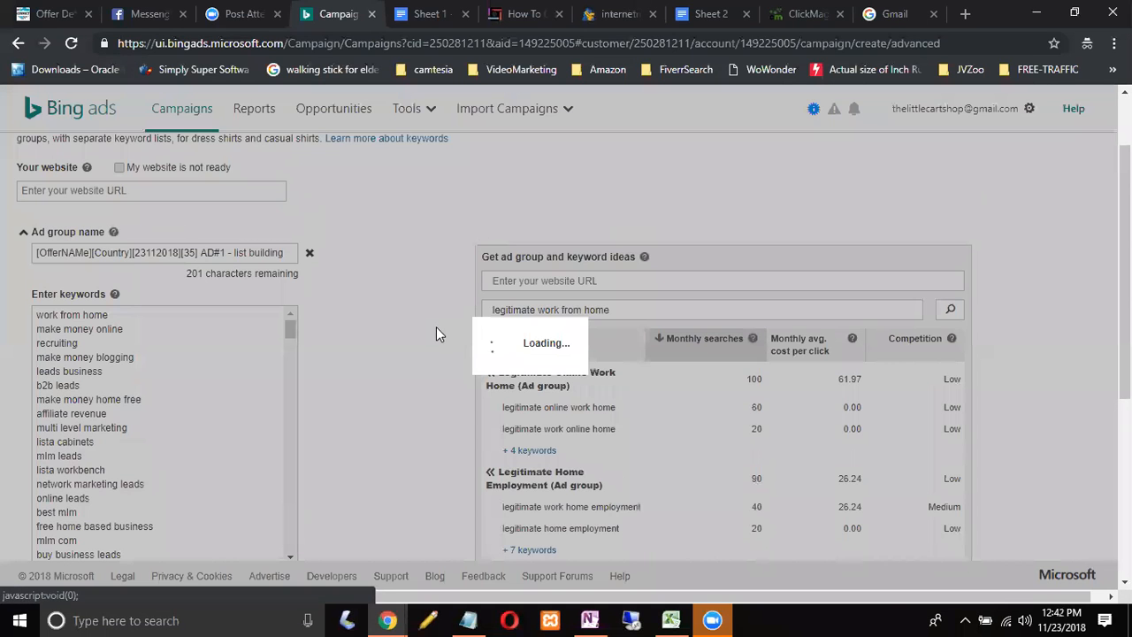
- Add all suggested keywords of the "Legitimate Online Work Home" ad group idea to the ad group ending in AD#2
{"action": "scroll", "coordinate": [542, 307], "scroll_direction": "down", "scroll_amount": 1}
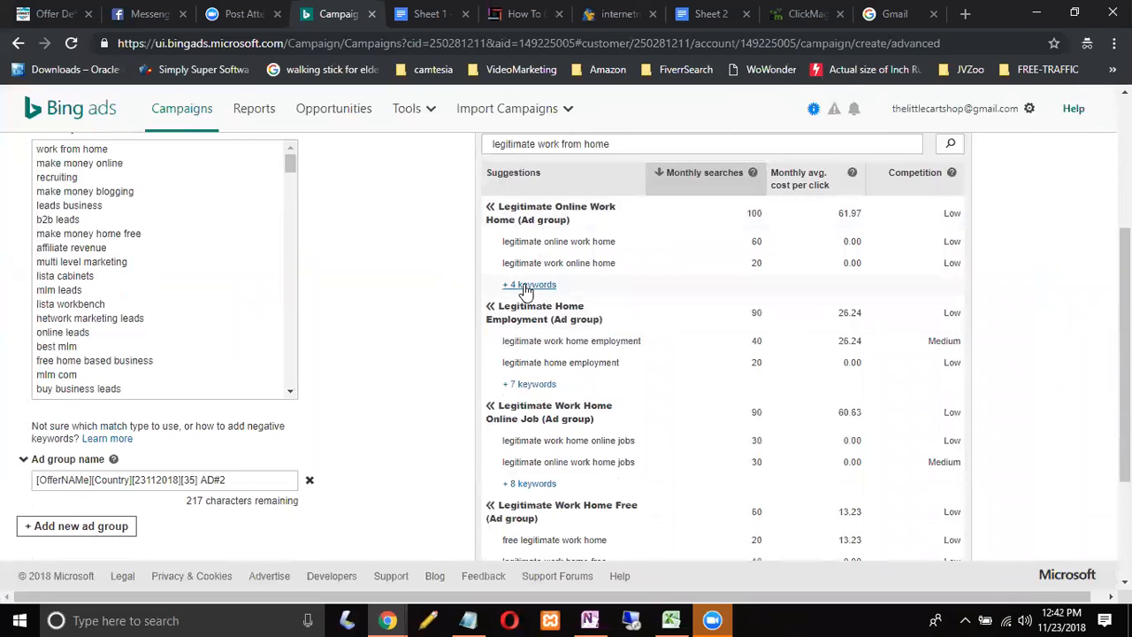
{"action": "left_click", "coordinate": [528, 286]}
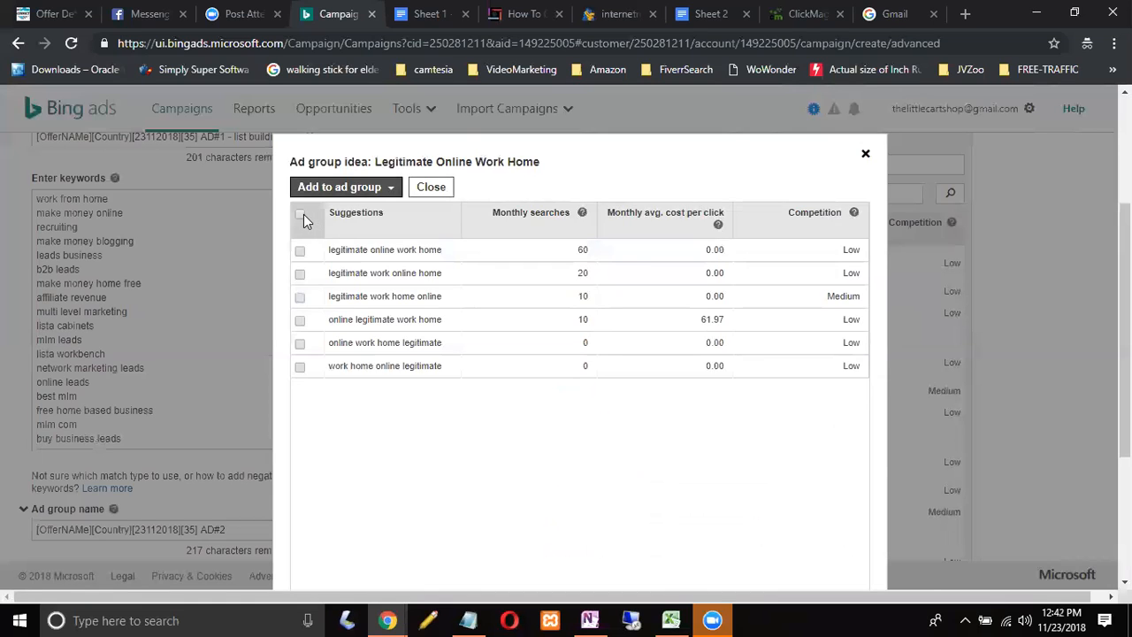
{"action": "left_click", "coordinate": [301, 215]}
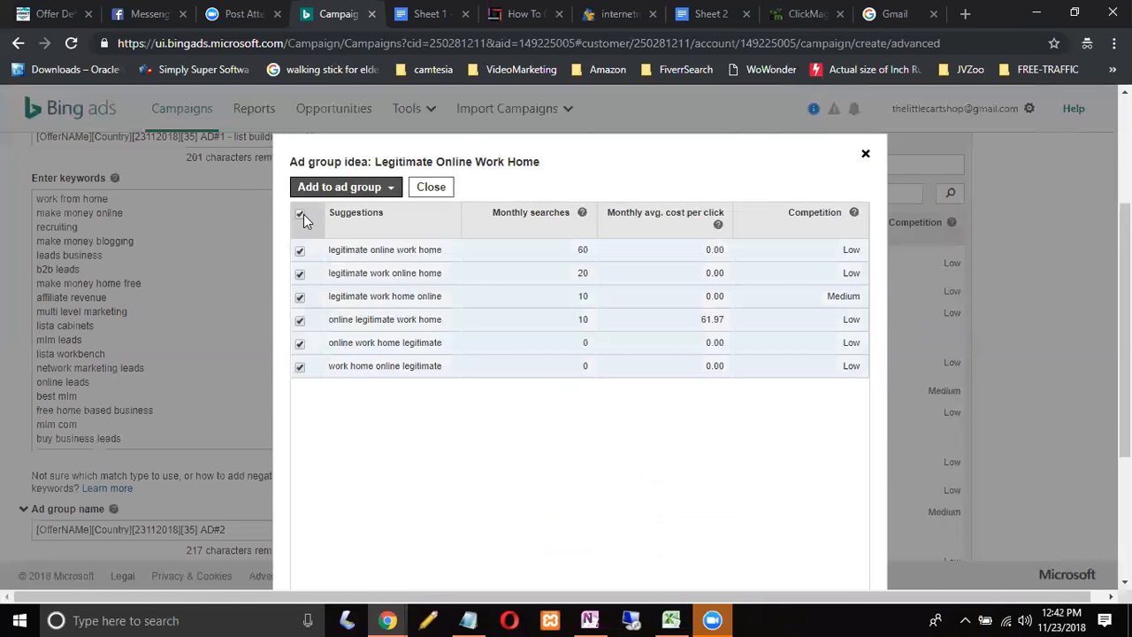
{"action": "left_click", "coordinate": [380, 188]}
{"action": "mouse_move", "coordinate": [371, 268]}
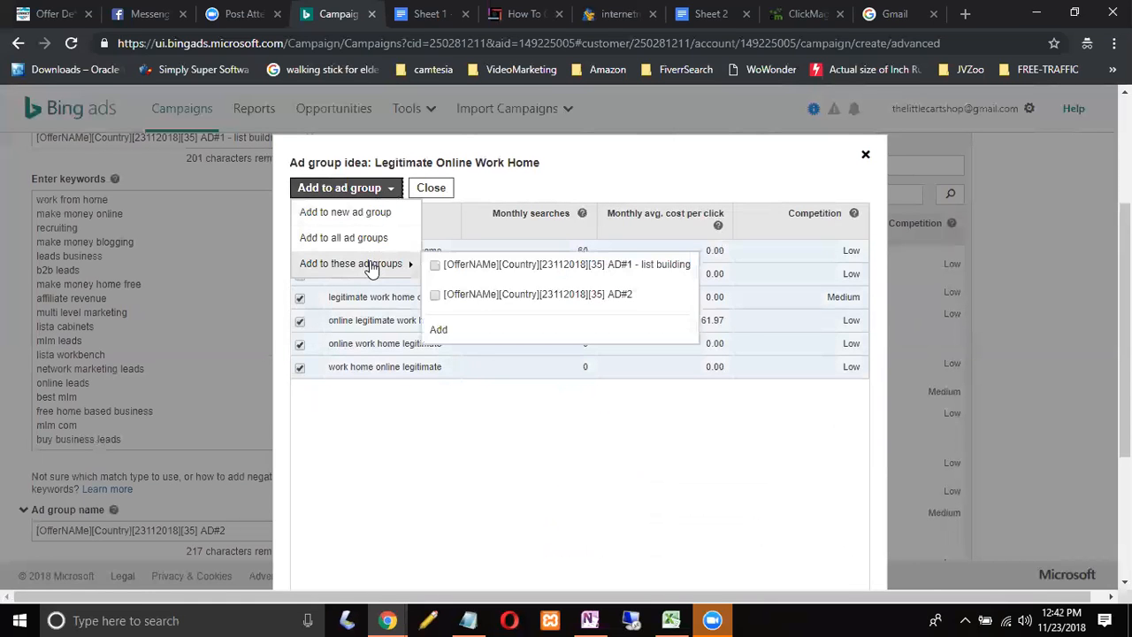
{"action": "left_click", "coordinate": [436, 296]}
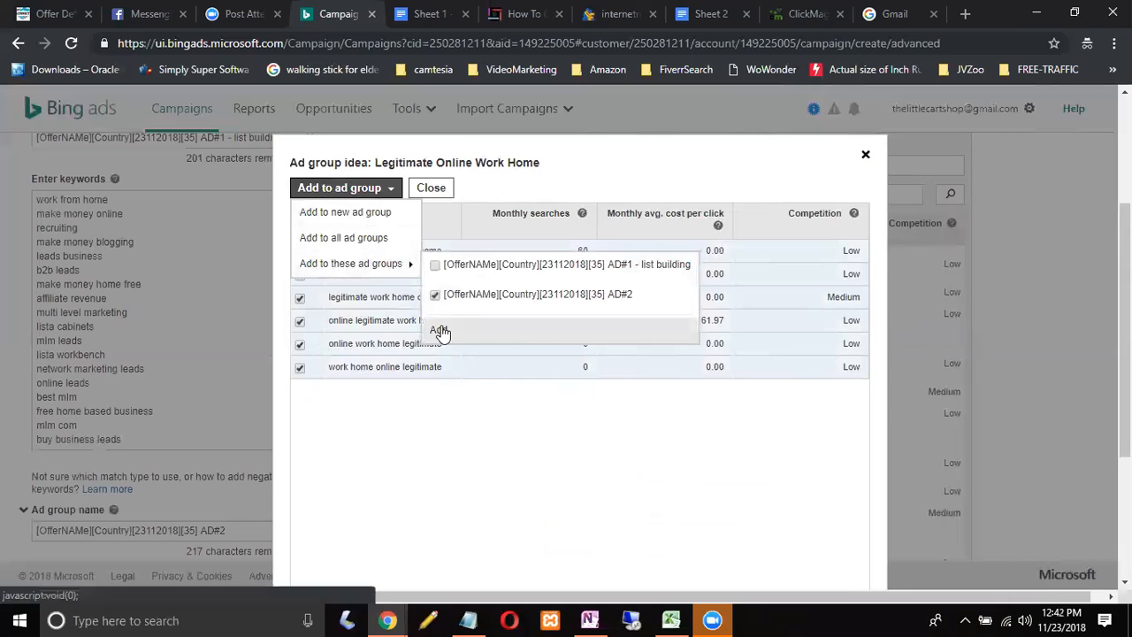
{"action": "left_click", "coordinate": [439, 332]}
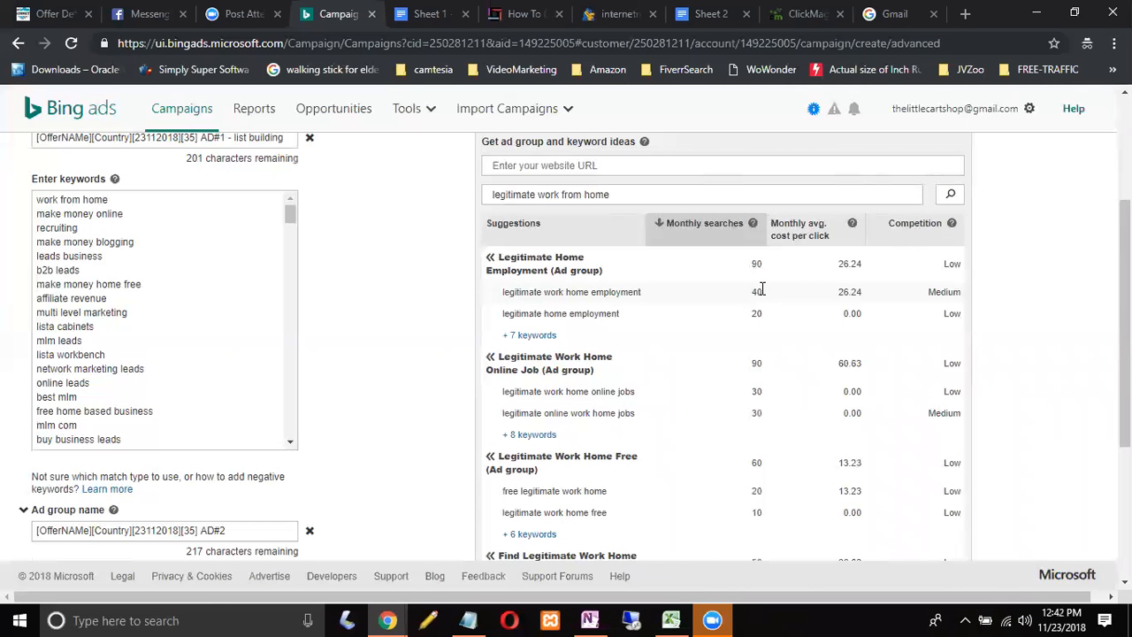
- Add all suggested keywords of the "Legitimate Home Employment" ad group idea to the ad group ending in AD#2
{"action": "left_click", "coordinate": [534, 337]}
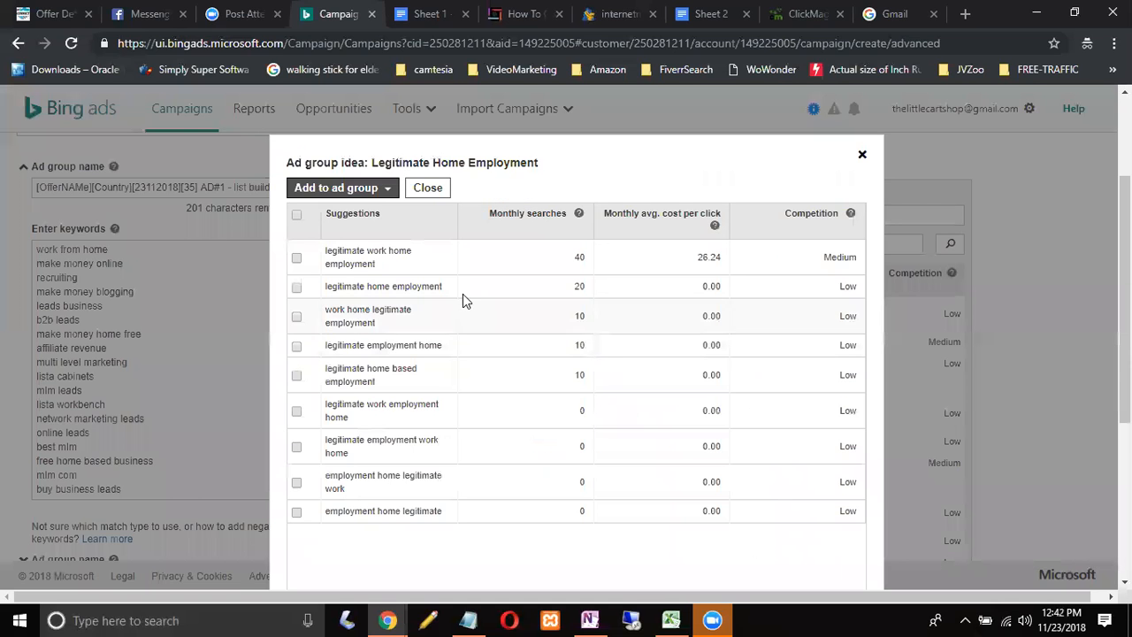
{"action": "left_click", "coordinate": [296, 219]}
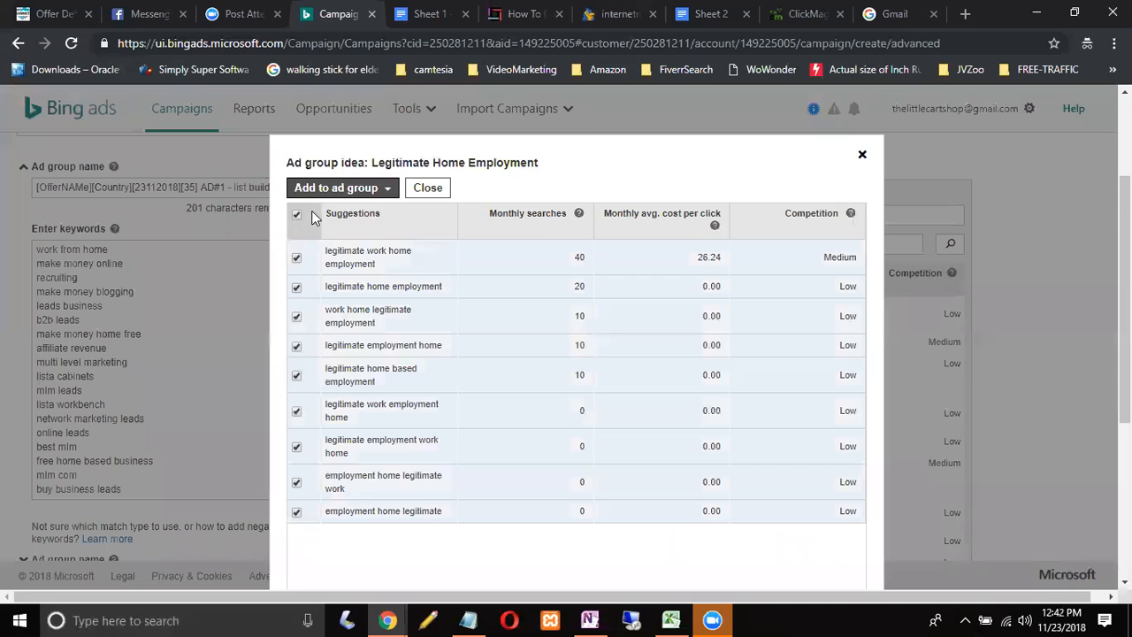
{"action": "left_click", "coordinate": [380, 187]}
{"action": "mouse_move", "coordinate": [365, 273]}
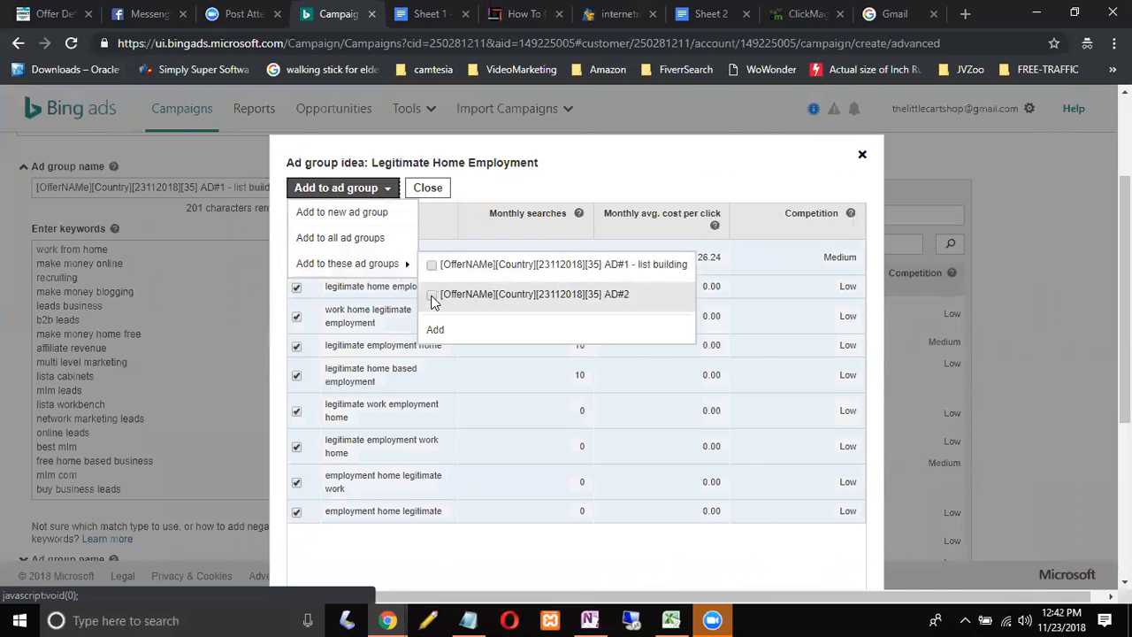
{"action": "left_click", "coordinate": [435, 330]}
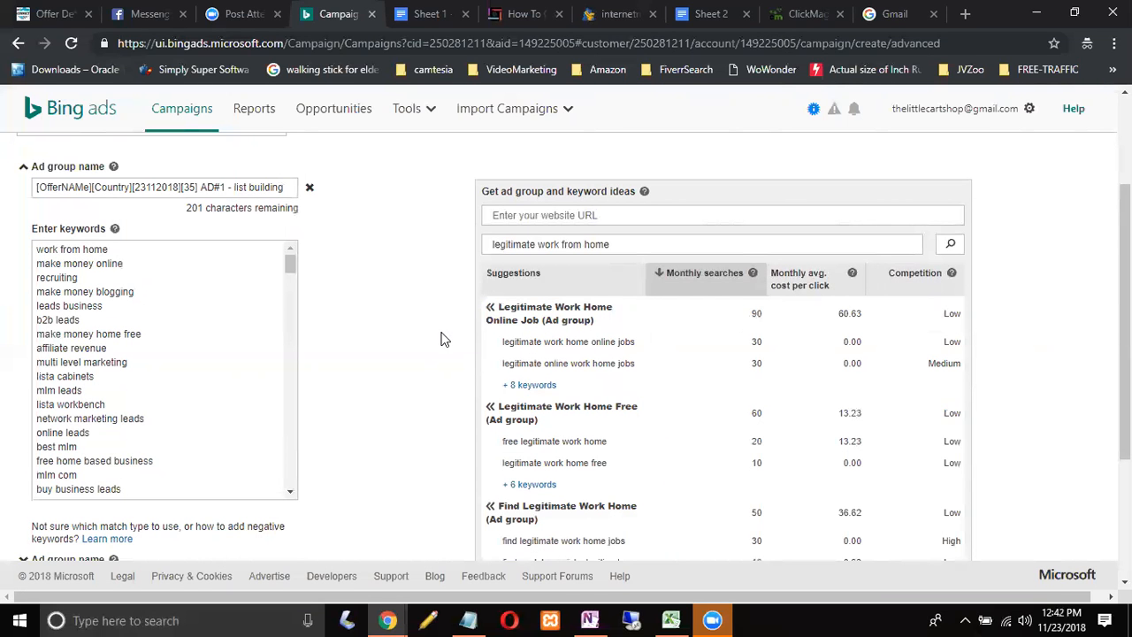
- Add all suggested keywords of the "Legitimate Work Home Online Job" ad group idea to the ad group ending in AD#2
{"action": "scroll", "coordinate": [443, 338], "scroll_direction": "down", "scroll_amount": 1}
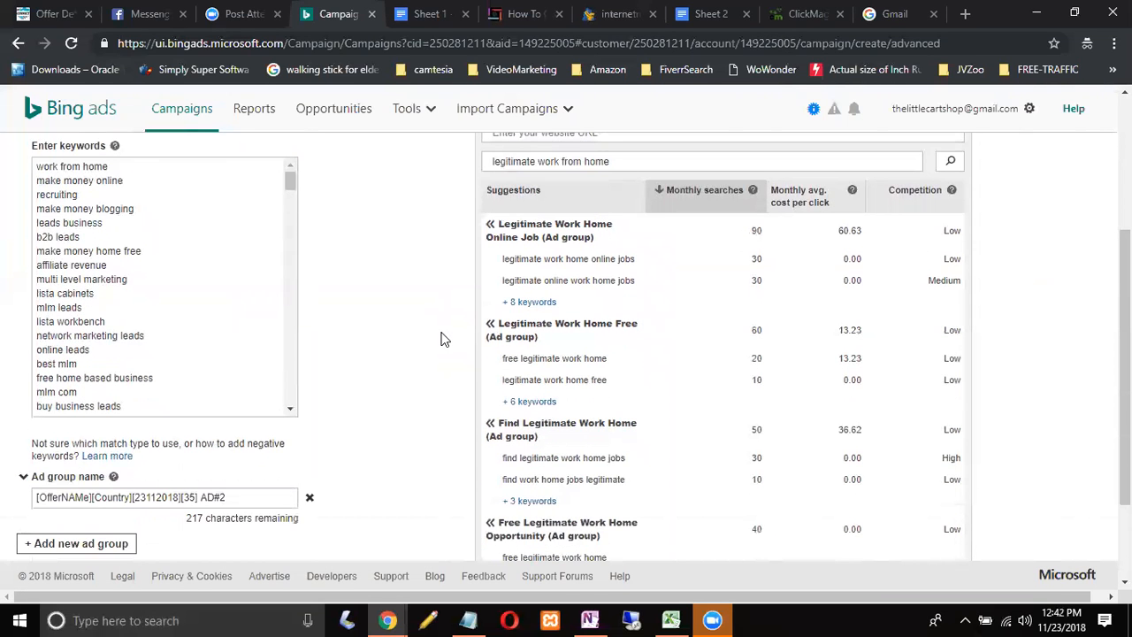
{"action": "left_click", "coordinate": [530, 303]}
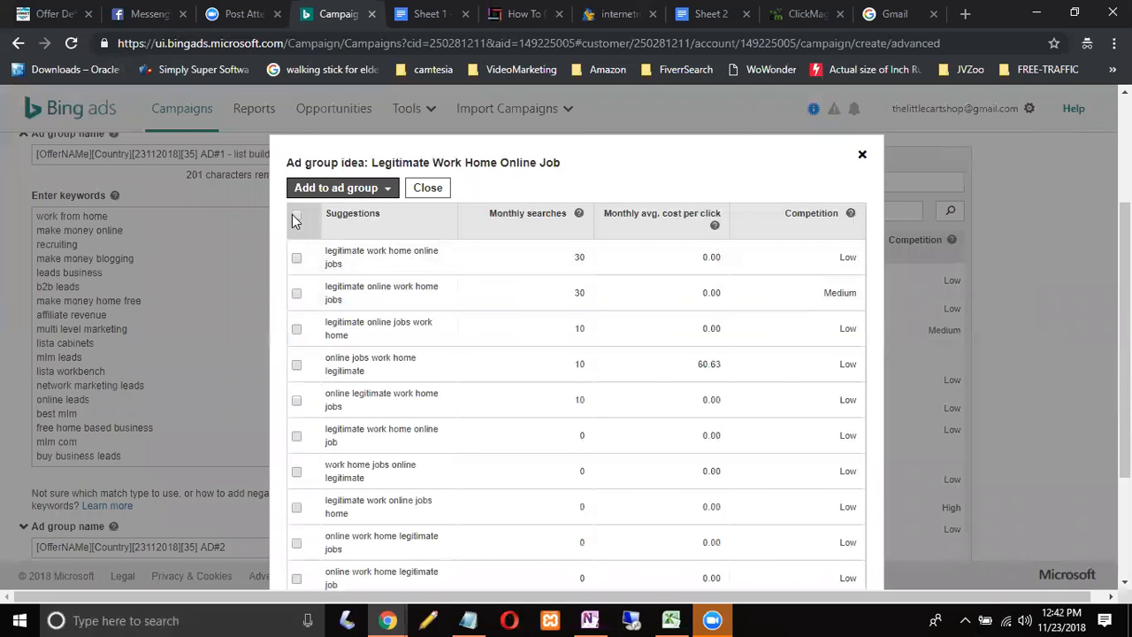
{"action": "left_click", "coordinate": [296, 219]}
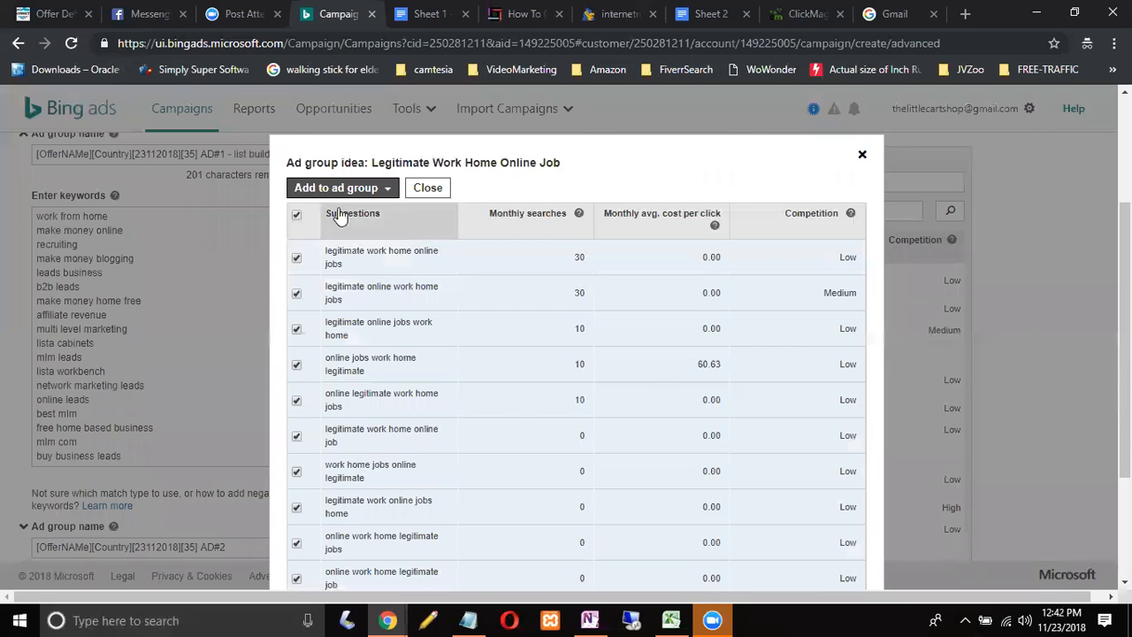
{"action": "left_click", "coordinate": [384, 191]}
{"action": "mouse_move", "coordinate": [392, 265]}
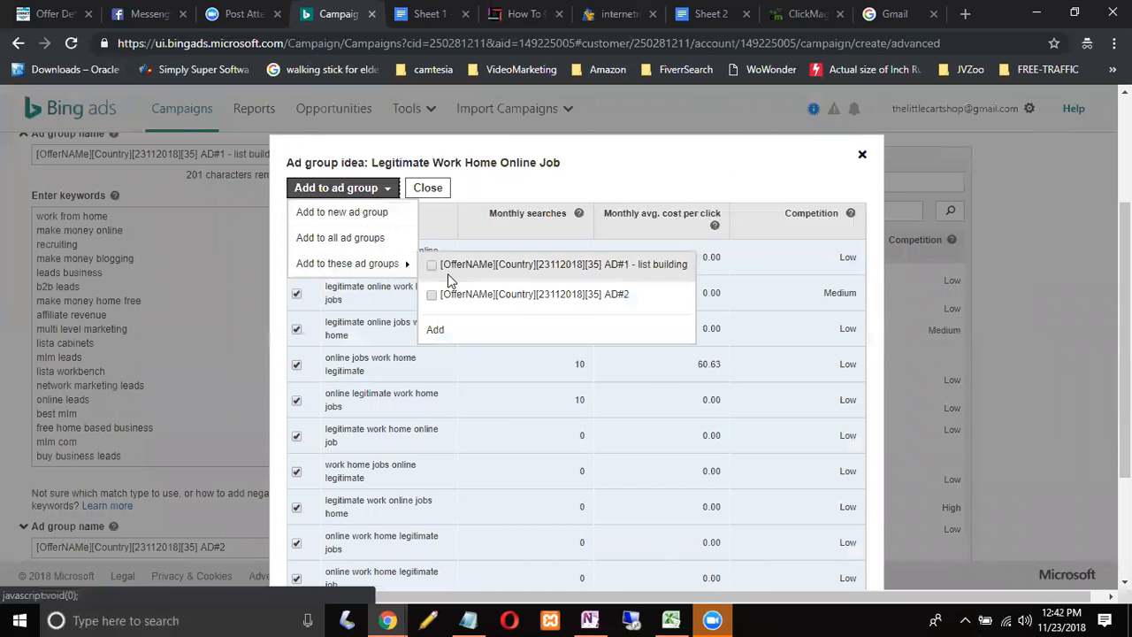
{"action": "left_click", "coordinate": [432, 296]}
{"action": "left_click", "coordinate": [435, 328]}
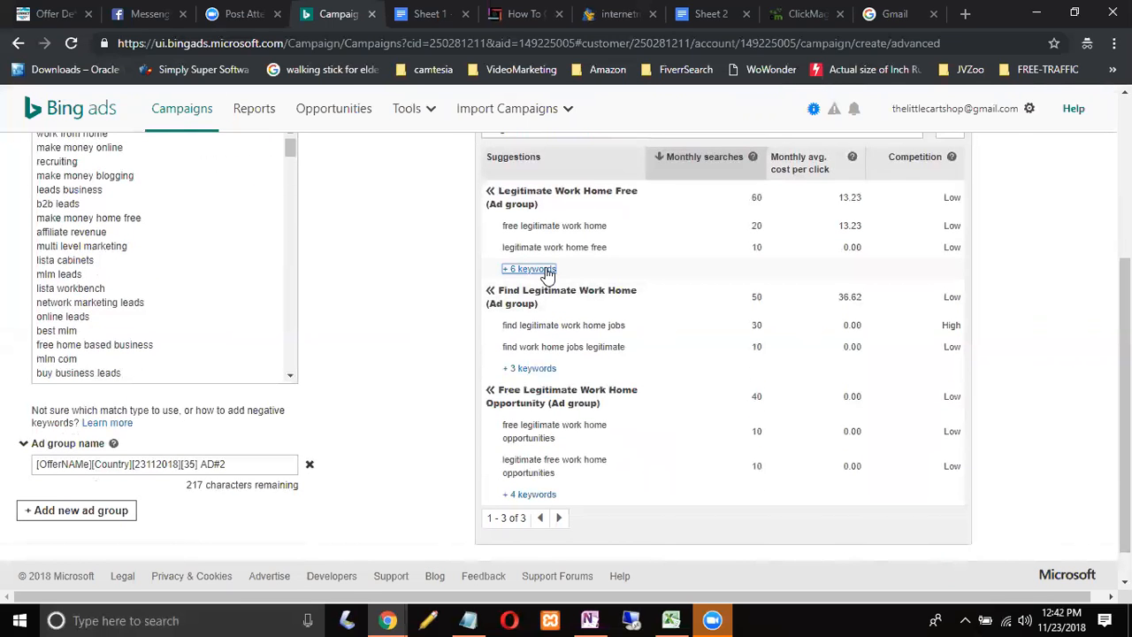
- Add all suggested keywords of the "Legitimate Work Home Free" ad group idea to the ad group ending in AD#2
{"action": "left_click", "coordinate": [543, 270]}
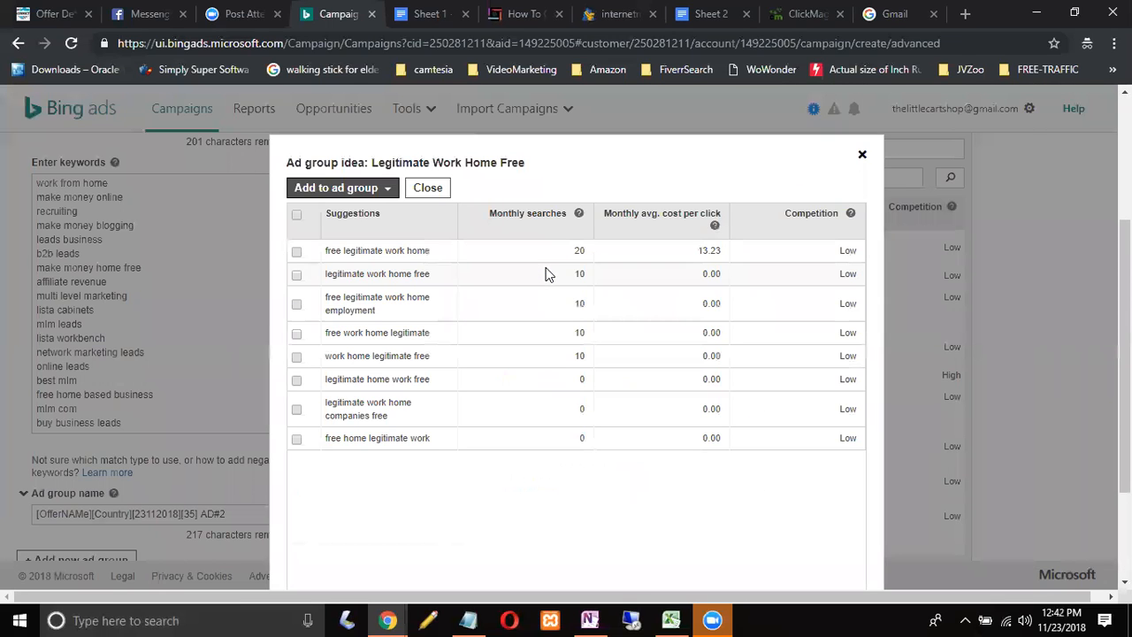
{"action": "left_click", "coordinate": [297, 215]}
{"action": "left_click", "coordinate": [380, 190]}
{"action": "mouse_move", "coordinate": [379, 264]}
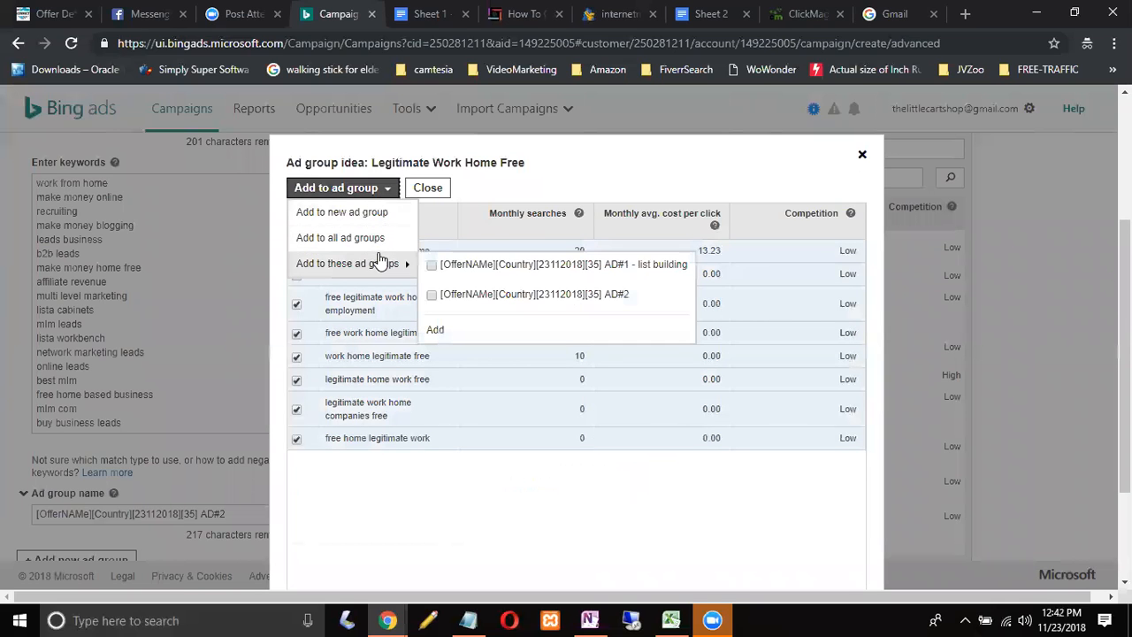
{"action": "left_click", "coordinate": [431, 296]}
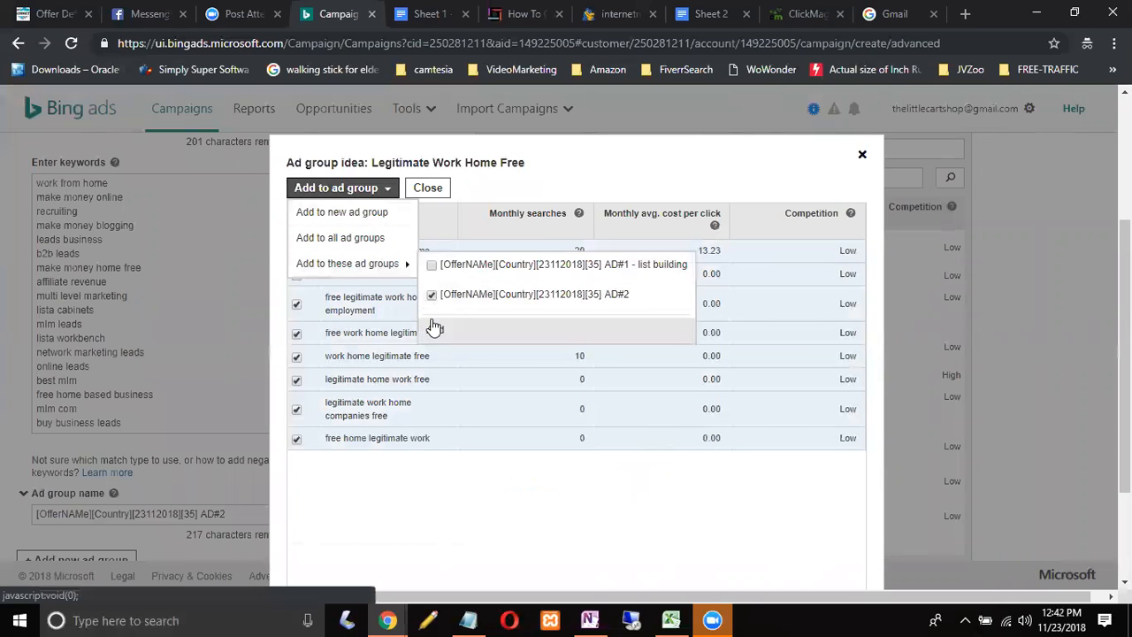
{"action": "left_click", "coordinate": [435, 331]}
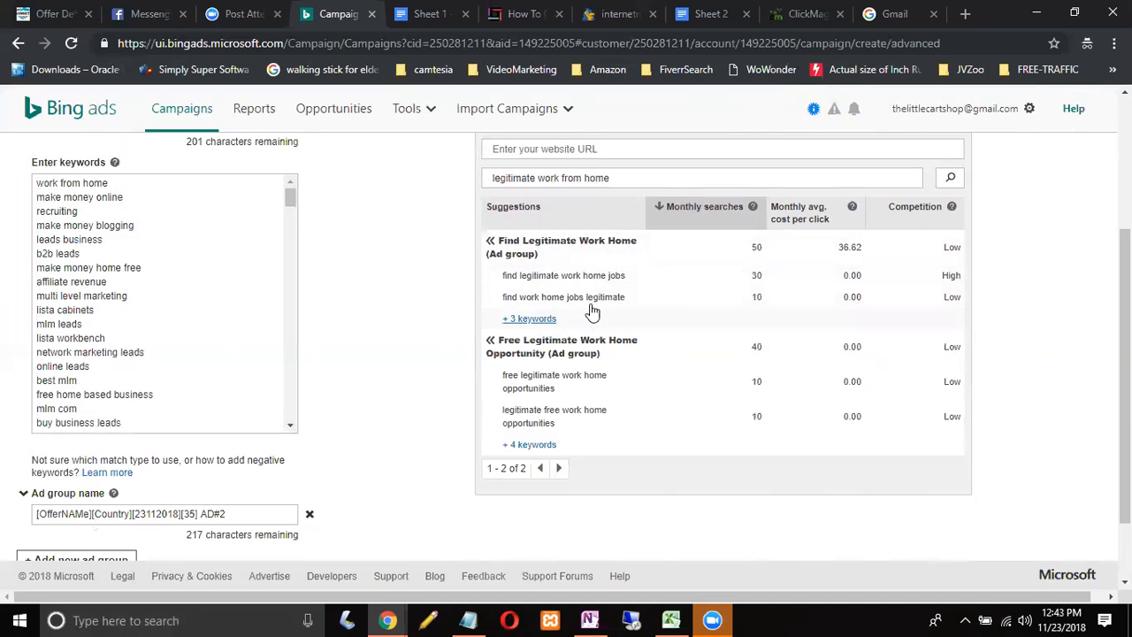
- Add all suggested keywords of the "Find Legitimate Work Home" ad group idea to the ad group ending in AD#2
{"action": "left_click", "coordinate": [543, 321]}
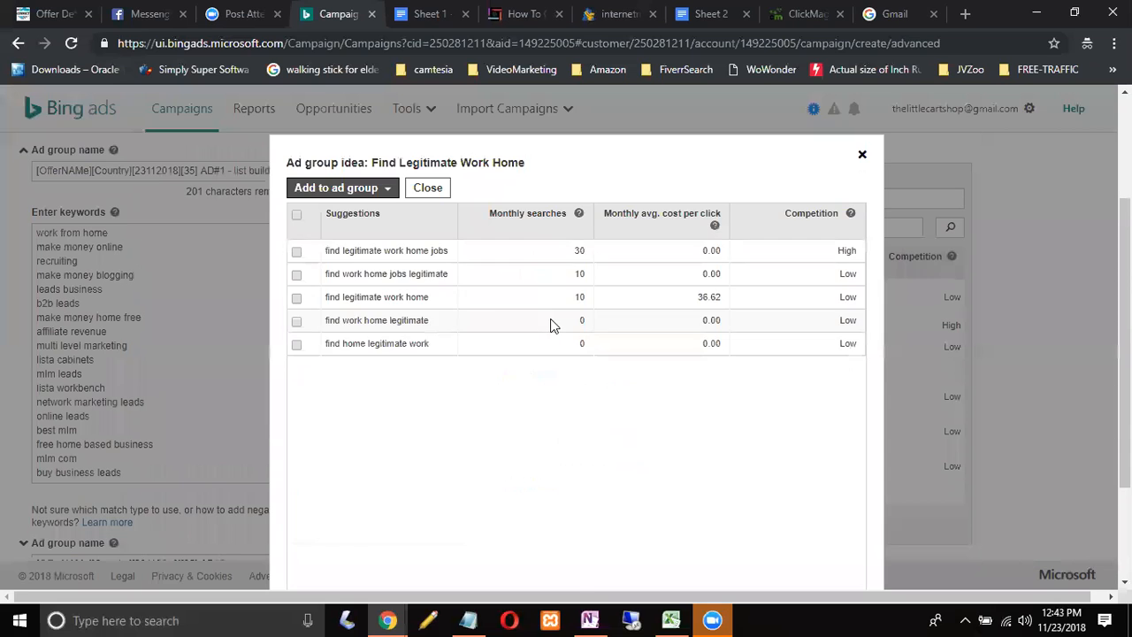
{"action": "left_click", "coordinate": [297, 217]}
{"action": "left_click", "coordinate": [373, 187]}
{"action": "mouse_move", "coordinate": [379, 262]}
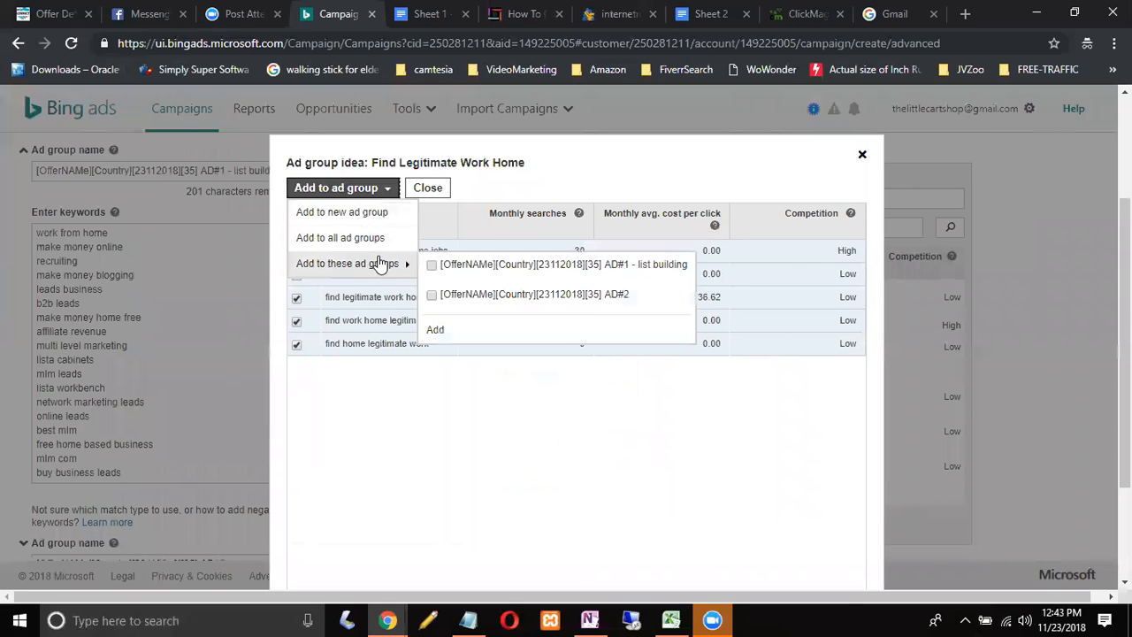
{"action": "left_click", "coordinate": [431, 294]}
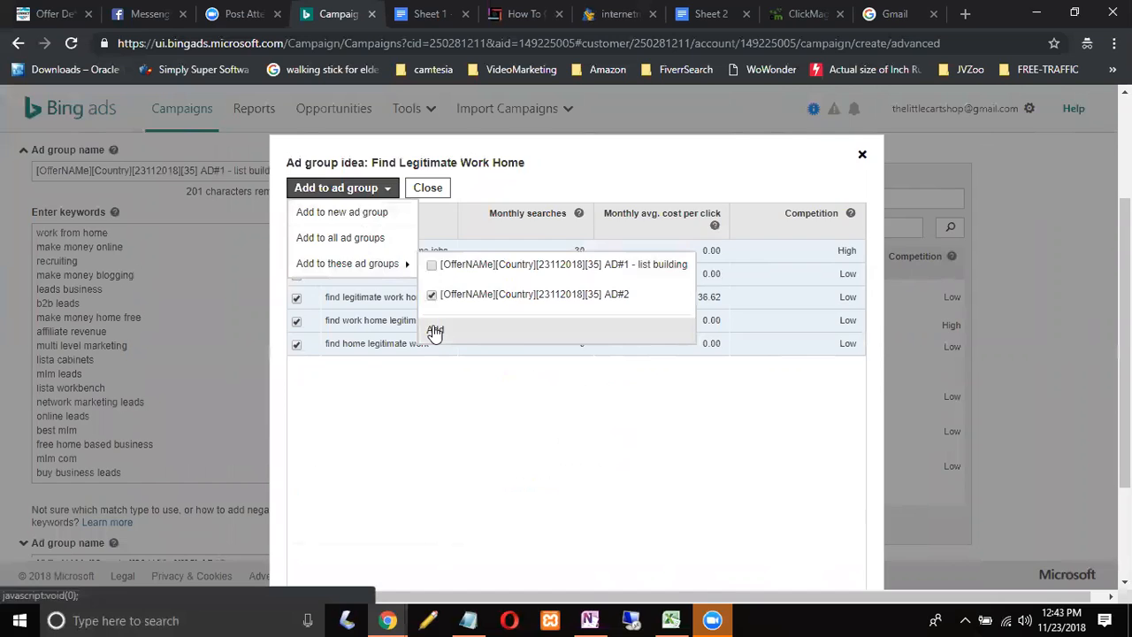
{"action": "left_click", "coordinate": [434, 332]}
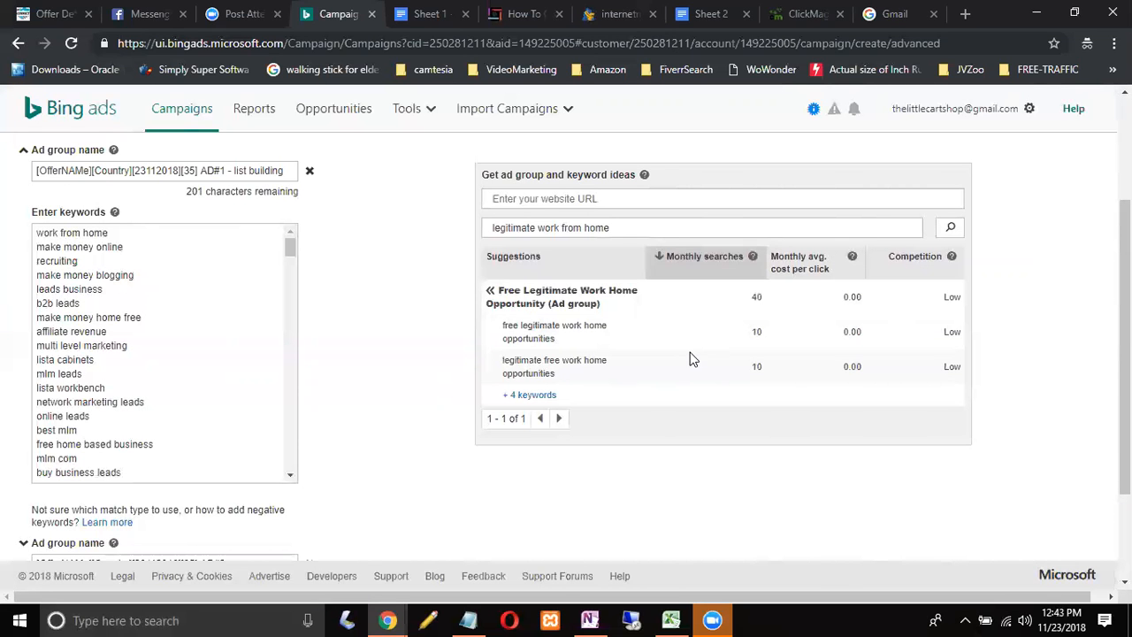
- Add all suggested keywords of the "Free Legitimate Work Home Opportunity" ad group idea to the ad group ending in AD#2
{"action": "left_click", "coordinate": [546, 398]}
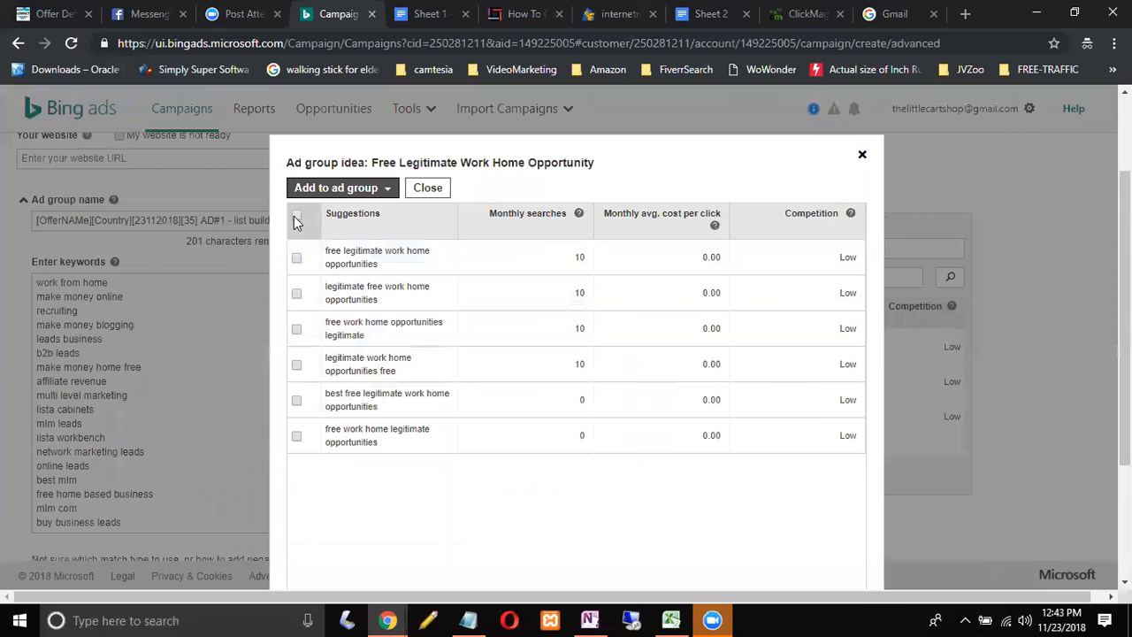
{"action": "left_click", "coordinate": [296, 219]}
{"action": "left_click", "coordinate": [378, 188]}
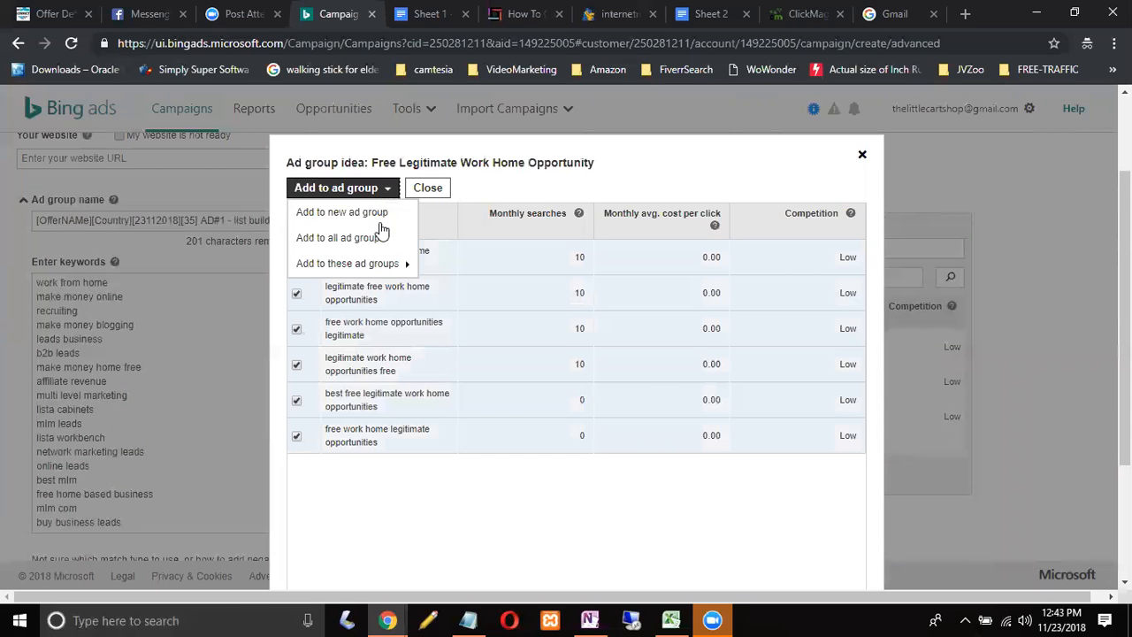
{"action": "mouse_move", "coordinate": [379, 263]}
{"action": "left_click", "coordinate": [449, 294]}
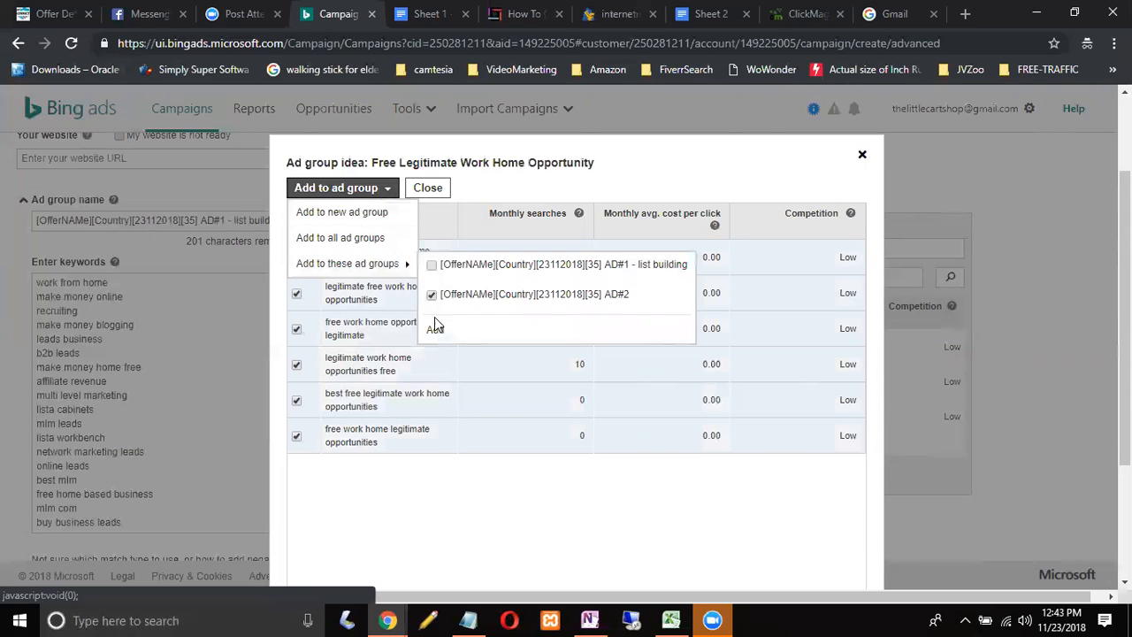
{"action": "left_click", "coordinate": [434, 328]}
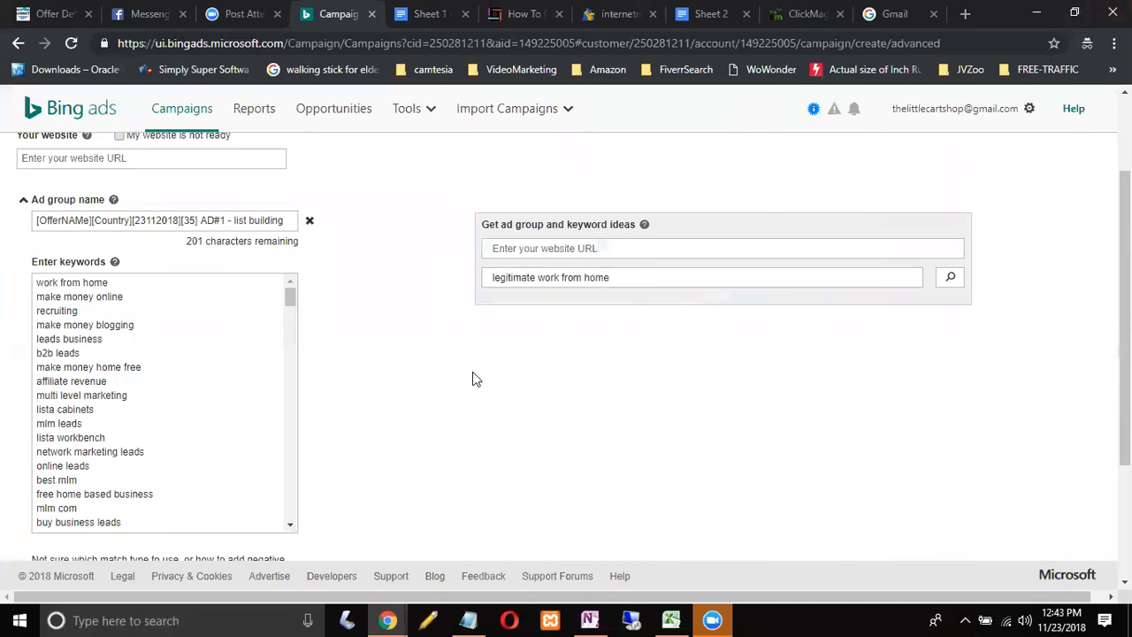
- Save the ad groups and keywords, and open a new ad for the AD#1 - list building ad group
{"action": "scroll", "coordinate": [446, 425], "scroll_direction": "down", "scroll_amount": 2}
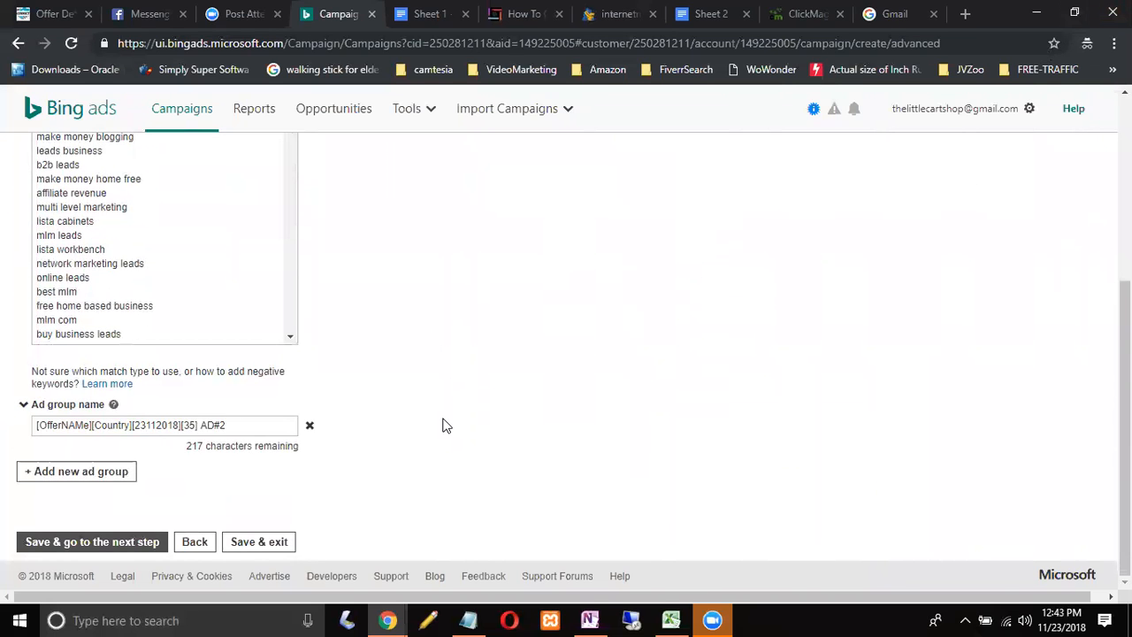
{"action": "left_click", "coordinate": [125, 543]}
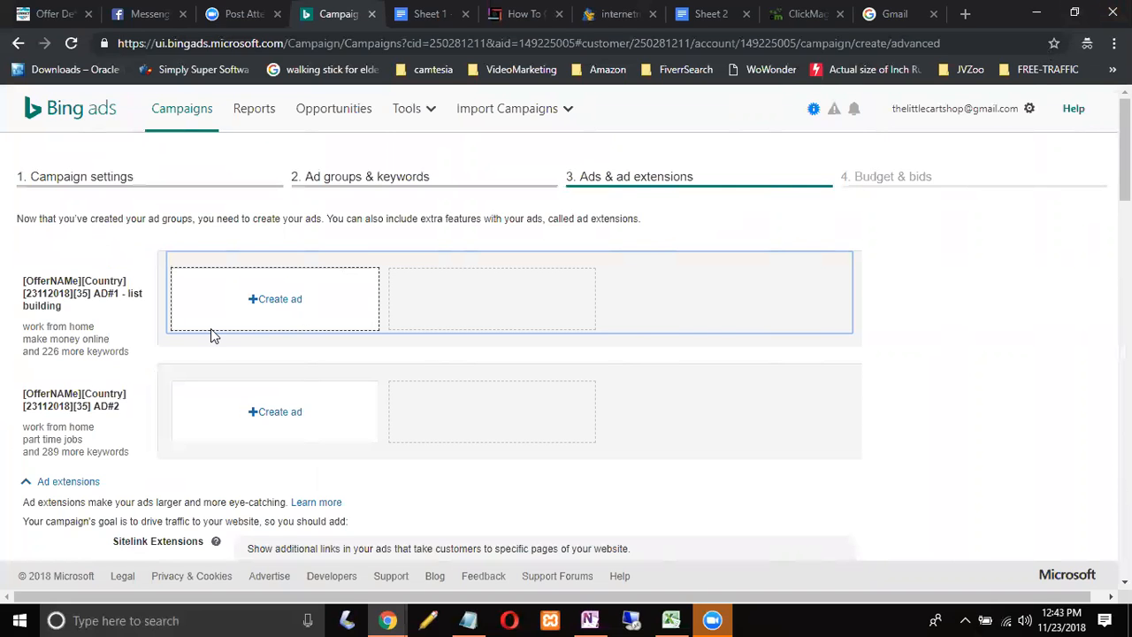
{"action": "left_click", "coordinate": [259, 300]}
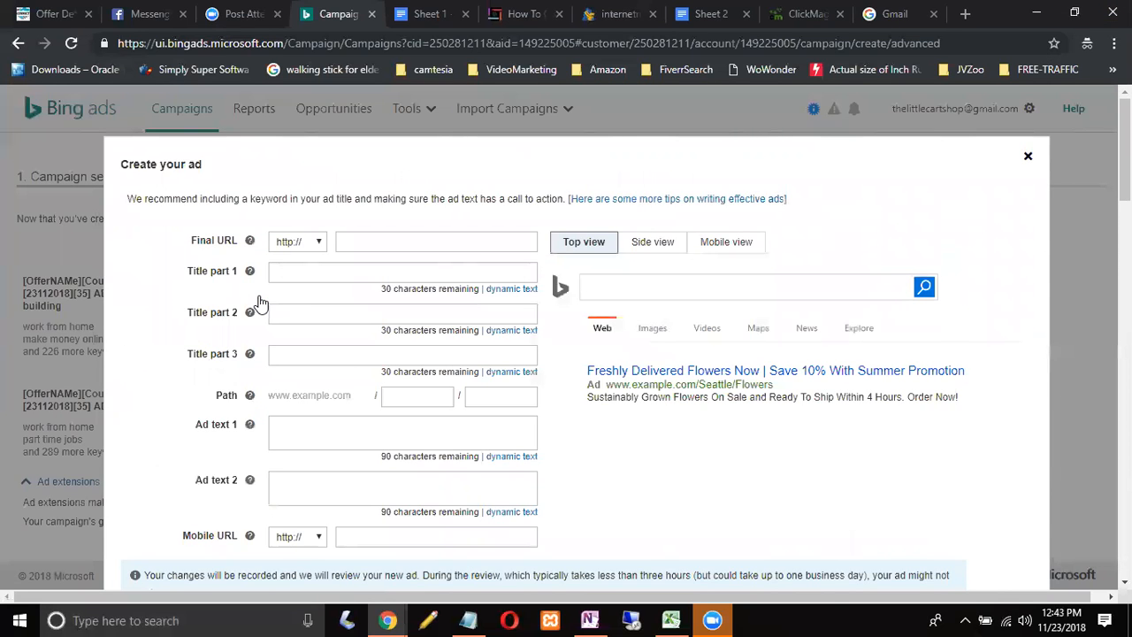